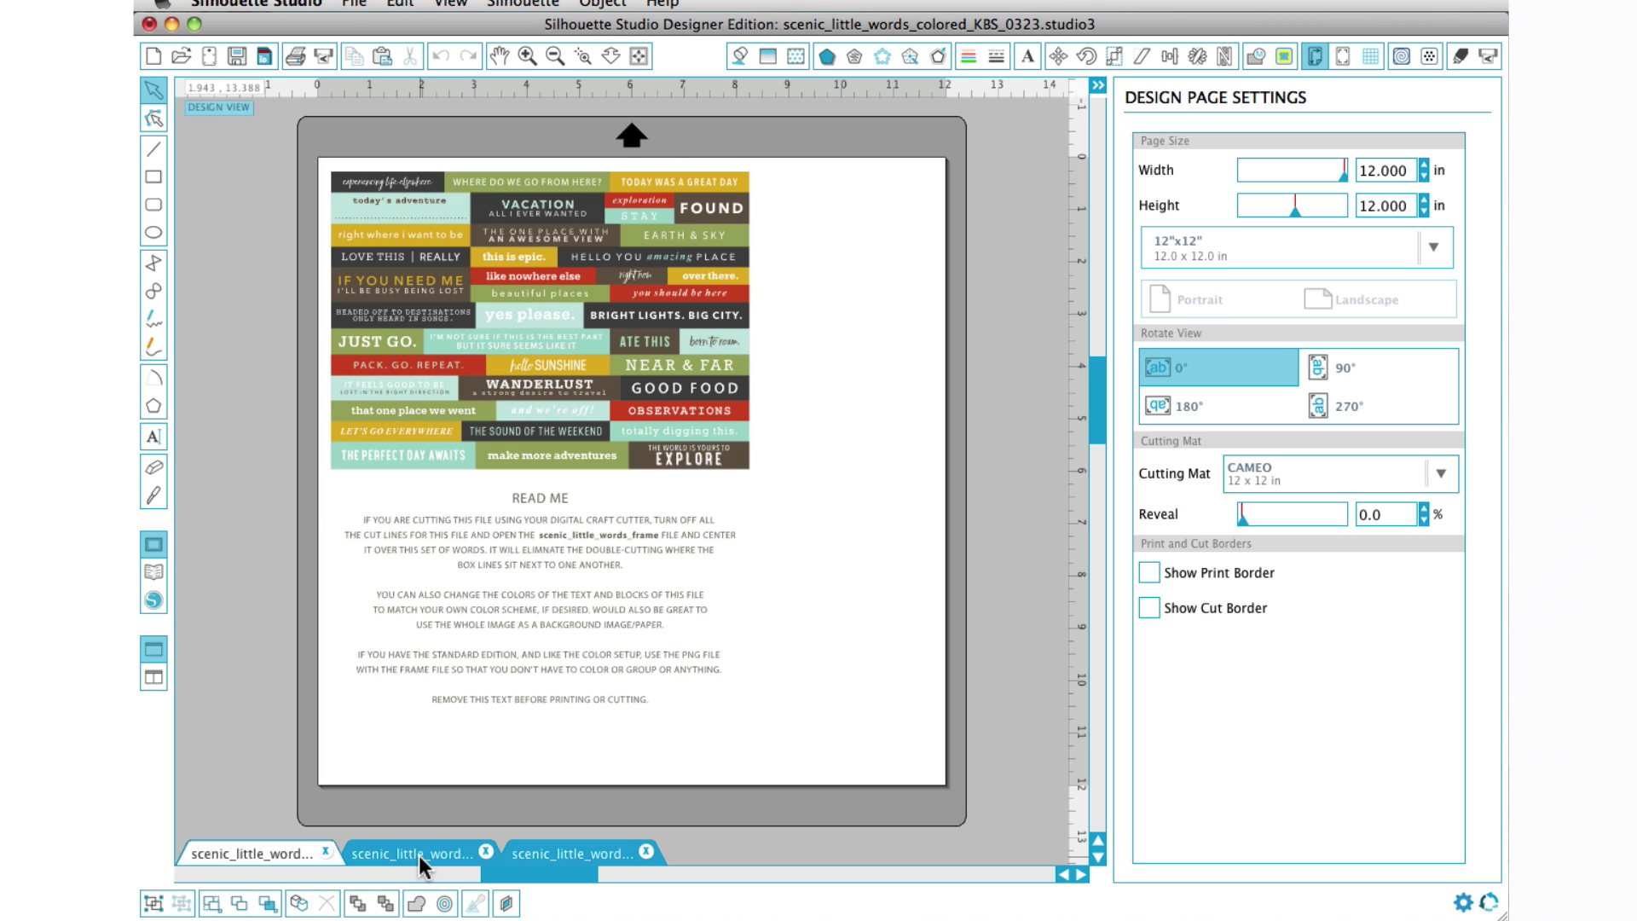
Step: Switch to the outline file and select the TODAY WAS A GREAT DAY and EARTH & SKY groups
{"action": "left_click", "coordinate": [418, 856]}
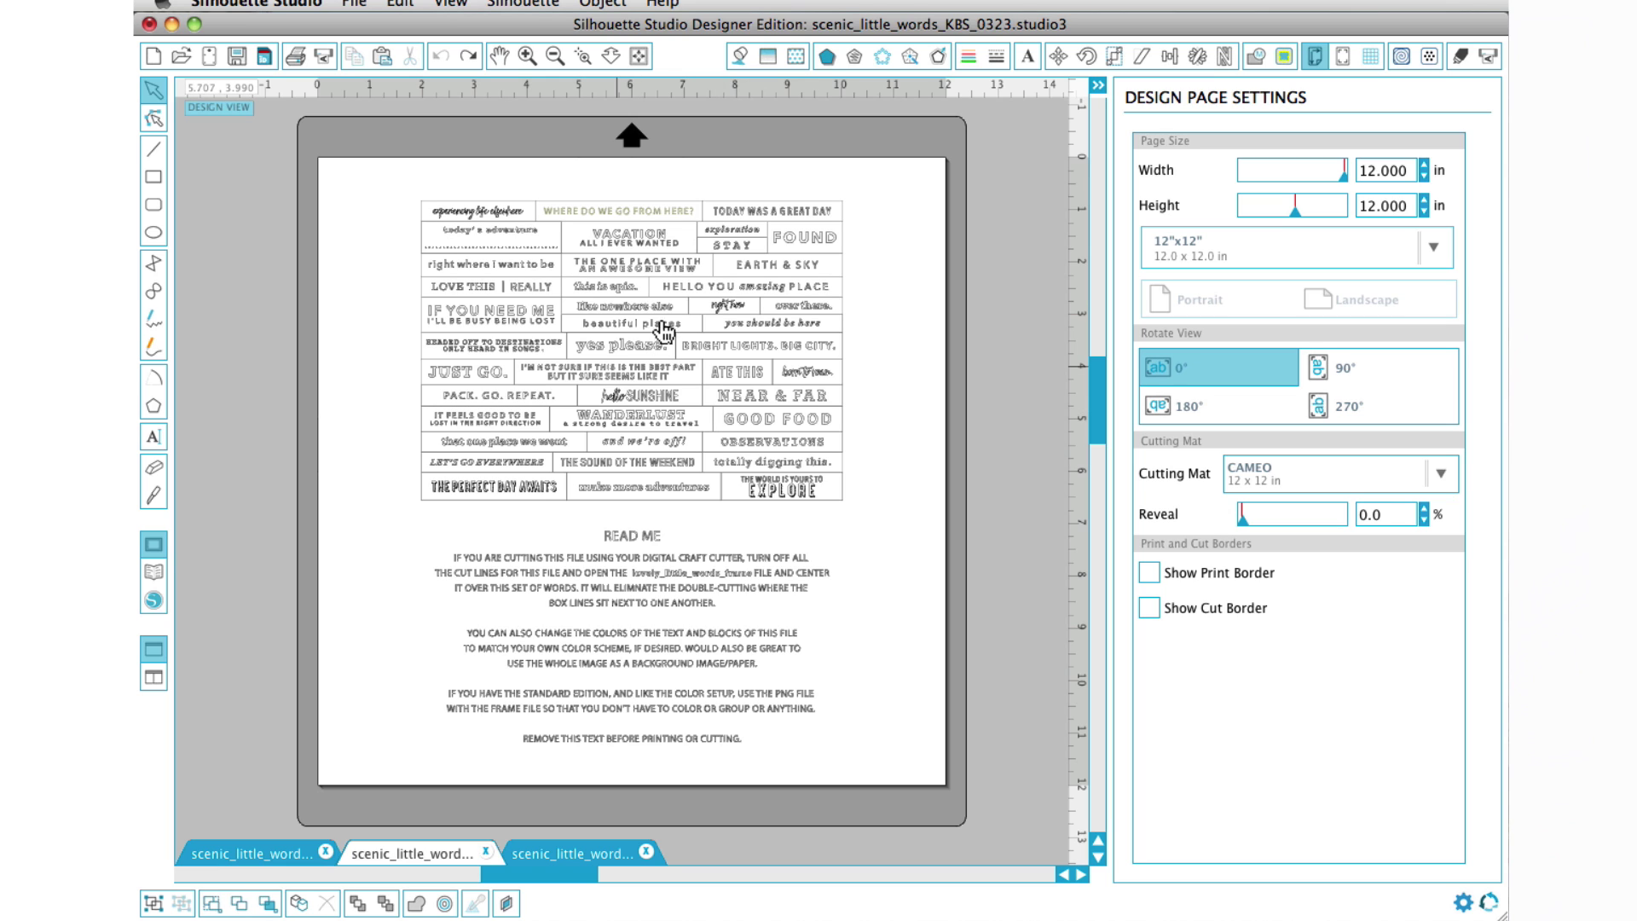
{"action": "left_click", "coordinate": [840, 236]}
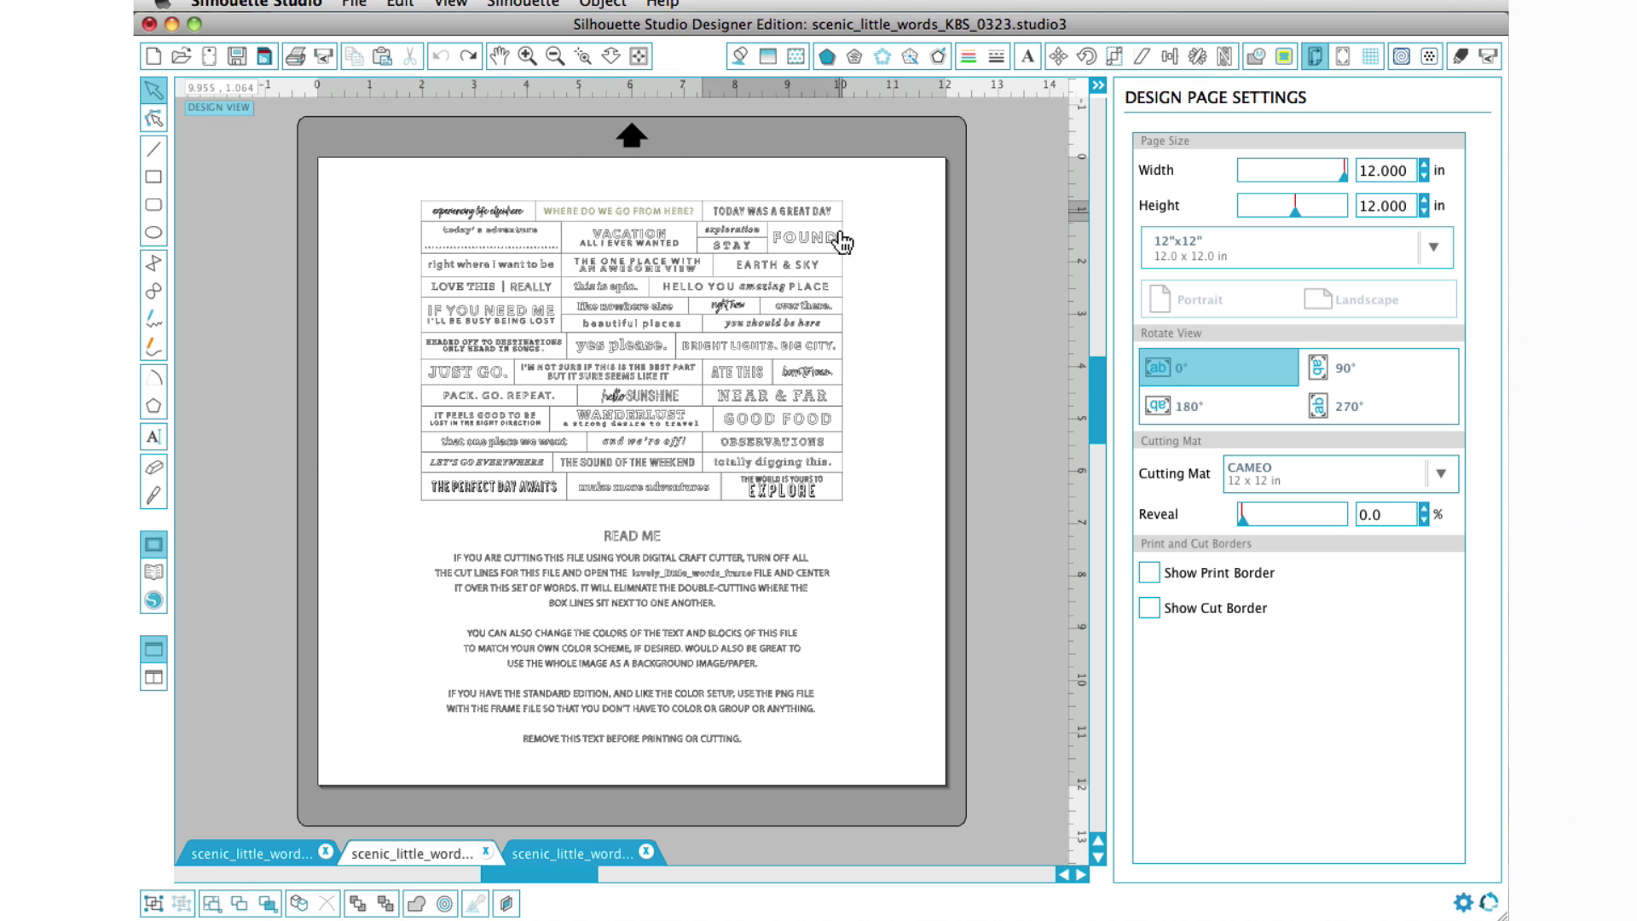
{"action": "left_click", "coordinate": [842, 283], "text": "shift"}
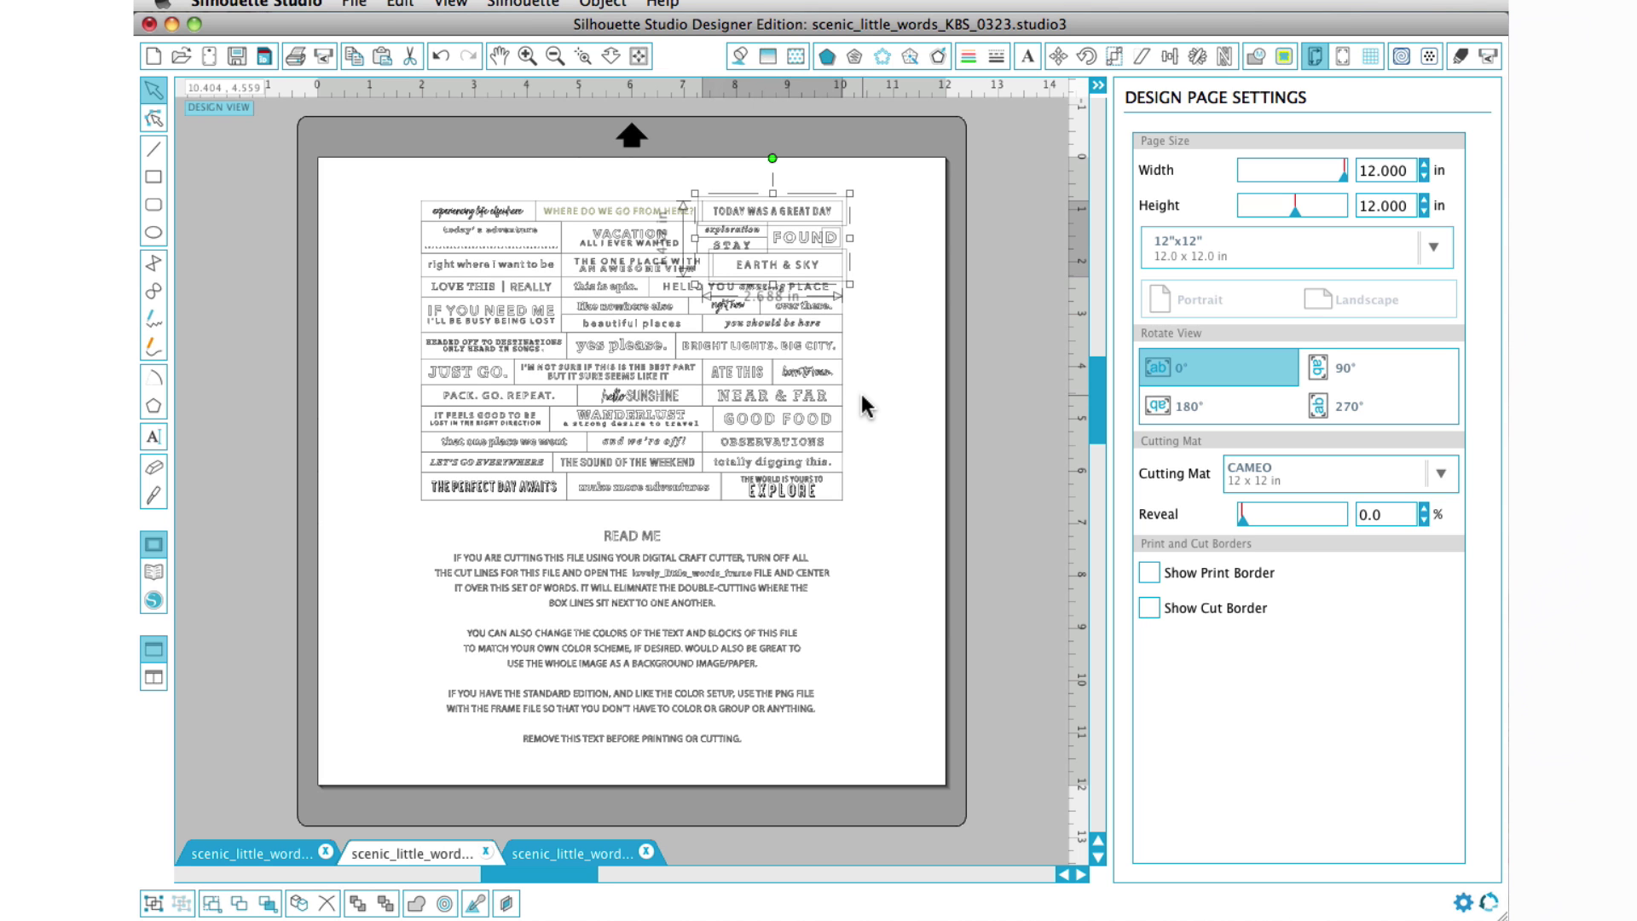
Step: Zoom in three steps on the word strips and marquee-select the 'and we're off!' text
{"action": "left_click", "coordinate": [527, 57]}
{"action": "left_click", "coordinate": [527, 56]}
{"action": "left_click", "coordinate": [527, 57]}
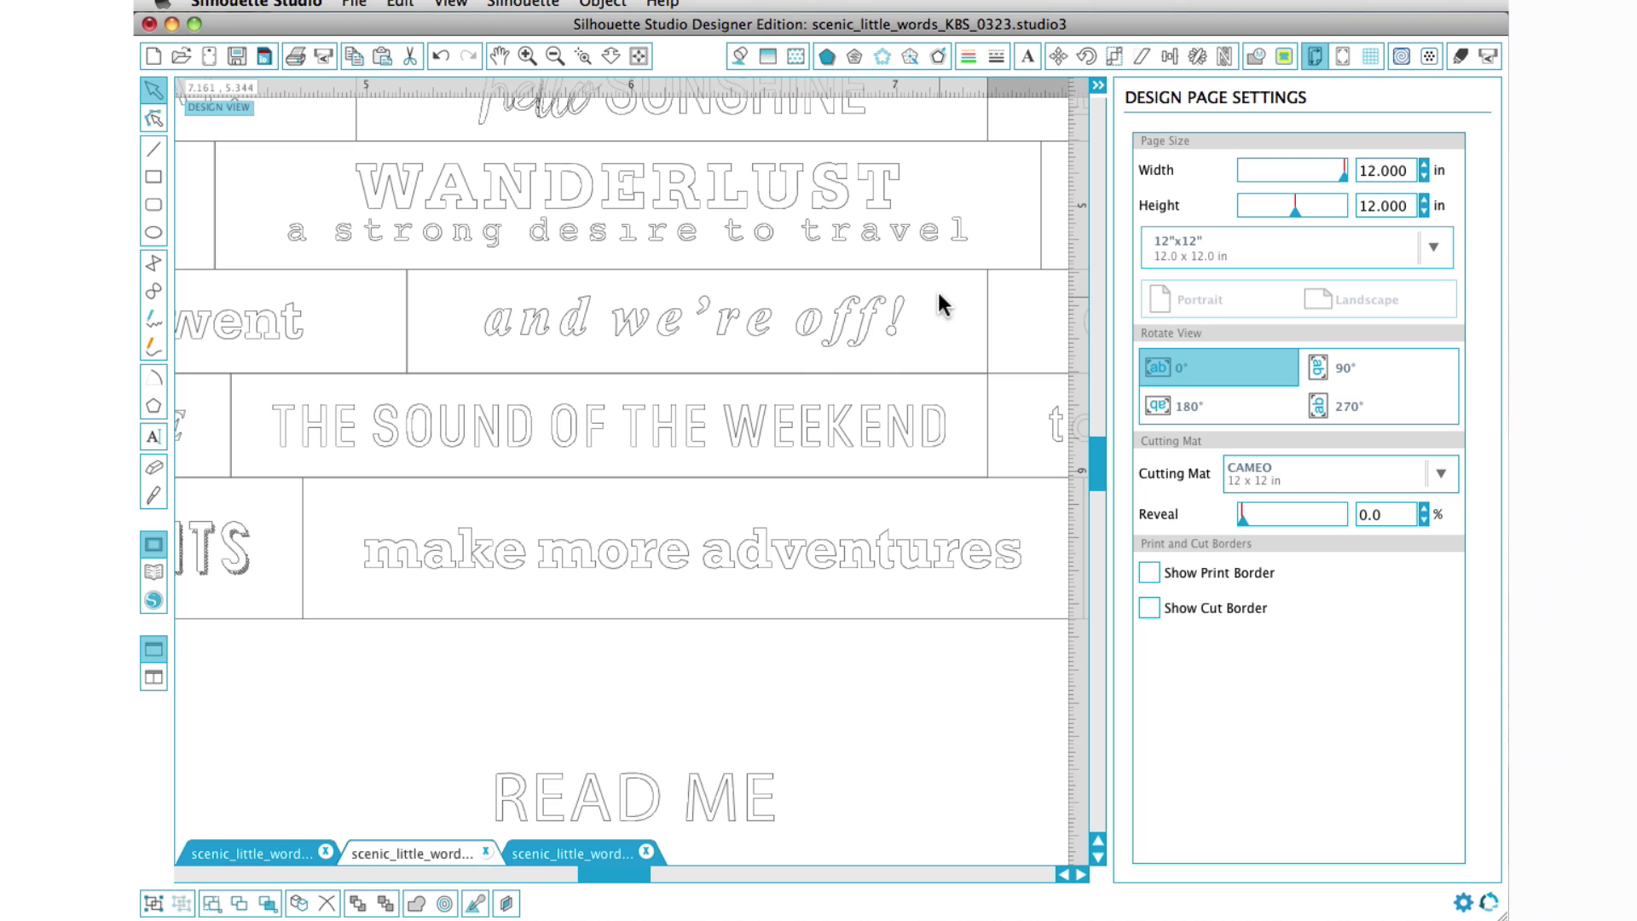
{"action": "left_click_drag", "start_coordinate": [938, 295], "coordinate": [472, 337]}
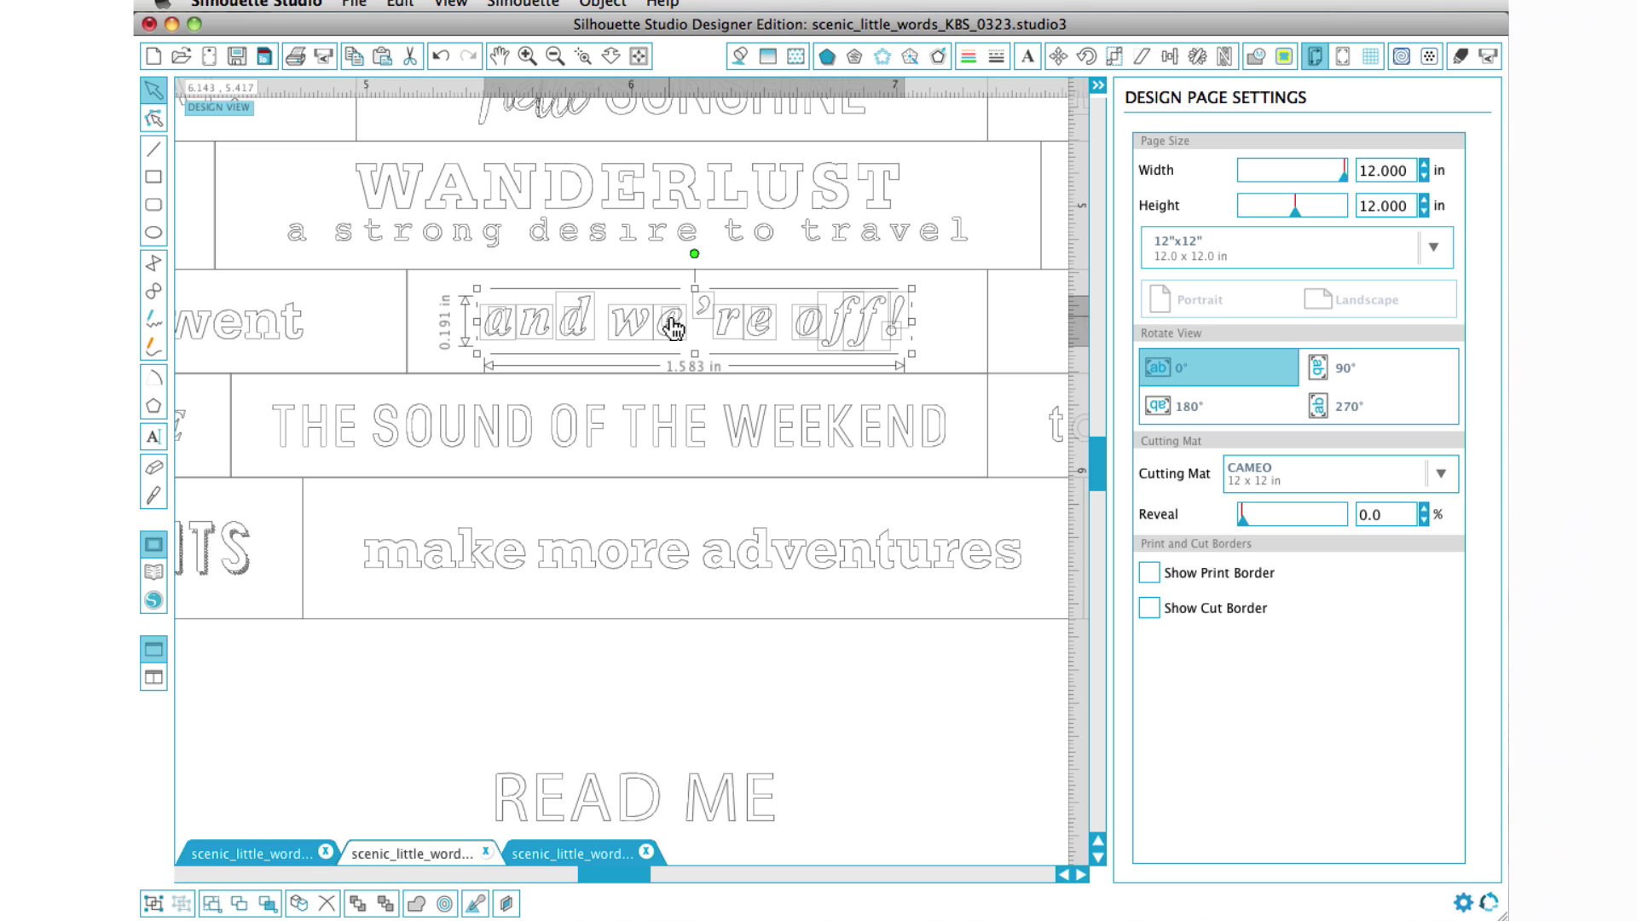
Step: Make 'and we're off!' a compound path and fill it red
{"action": "right_click", "coordinate": [786, 319]}
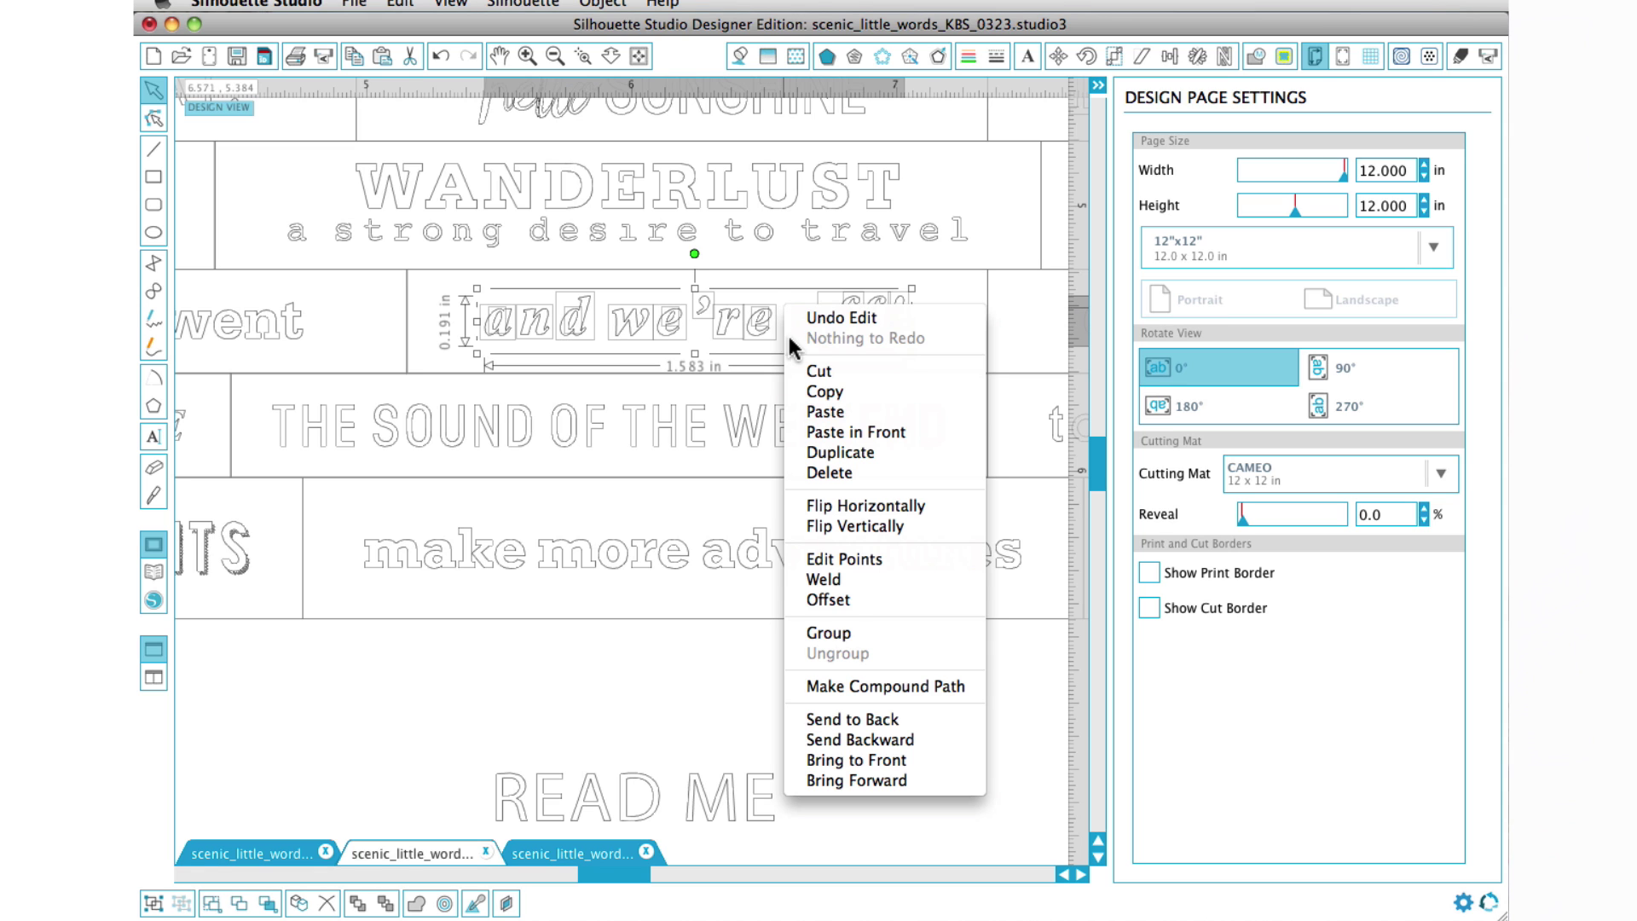
{"action": "left_click", "coordinate": [852, 674]}
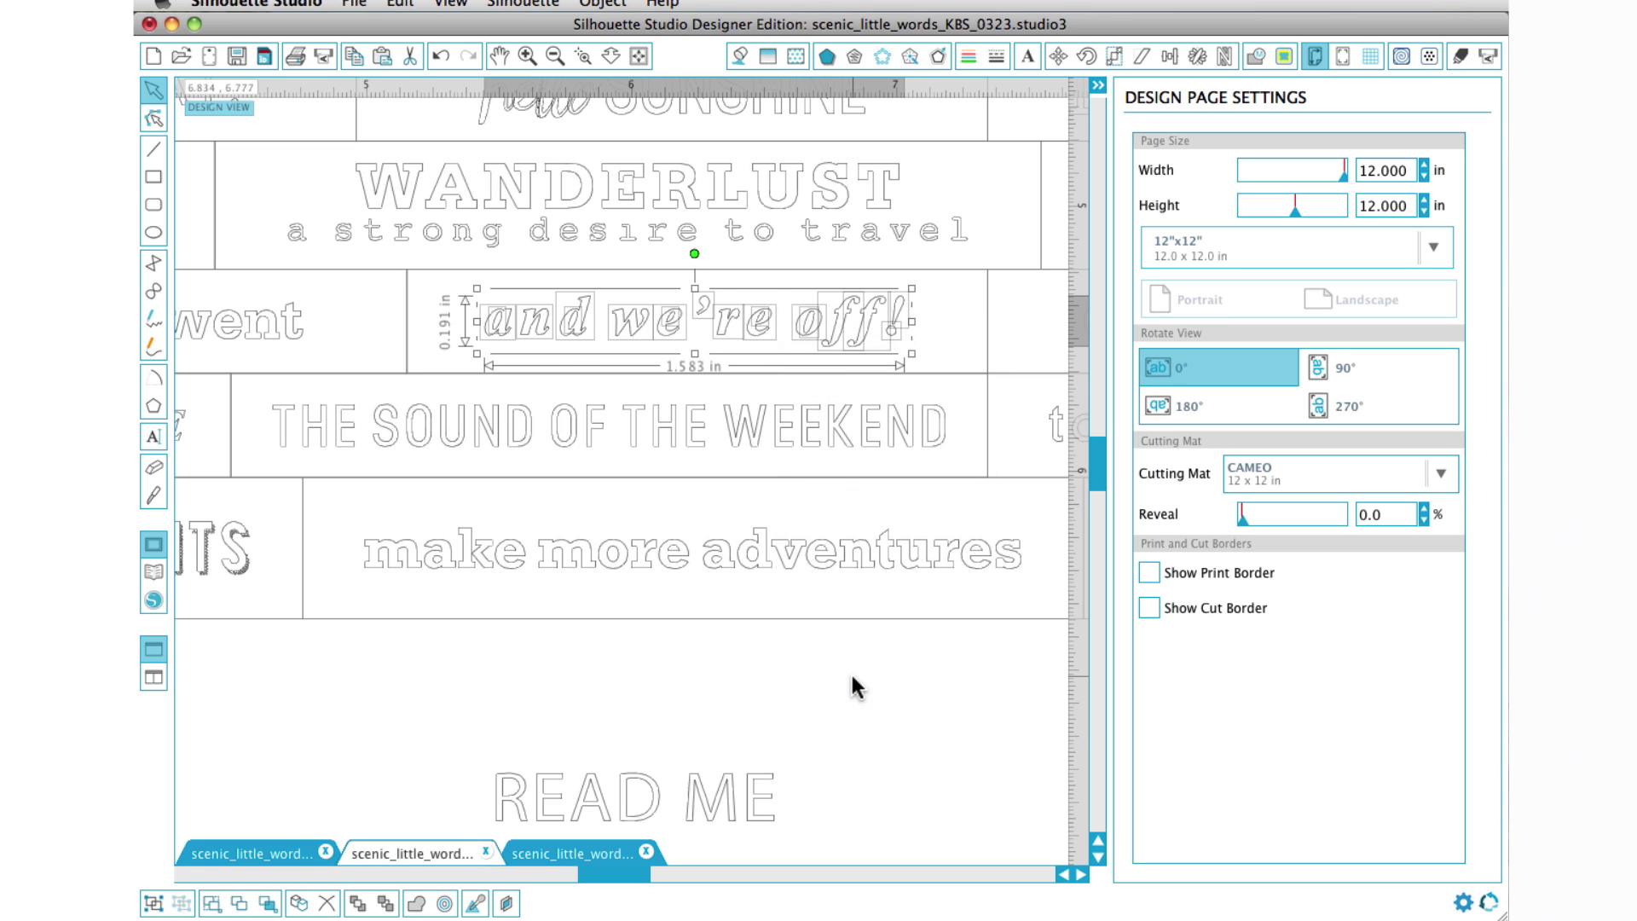
{"action": "left_click", "coordinate": [740, 55]}
{"action": "left_click", "coordinate": [1156, 224]}
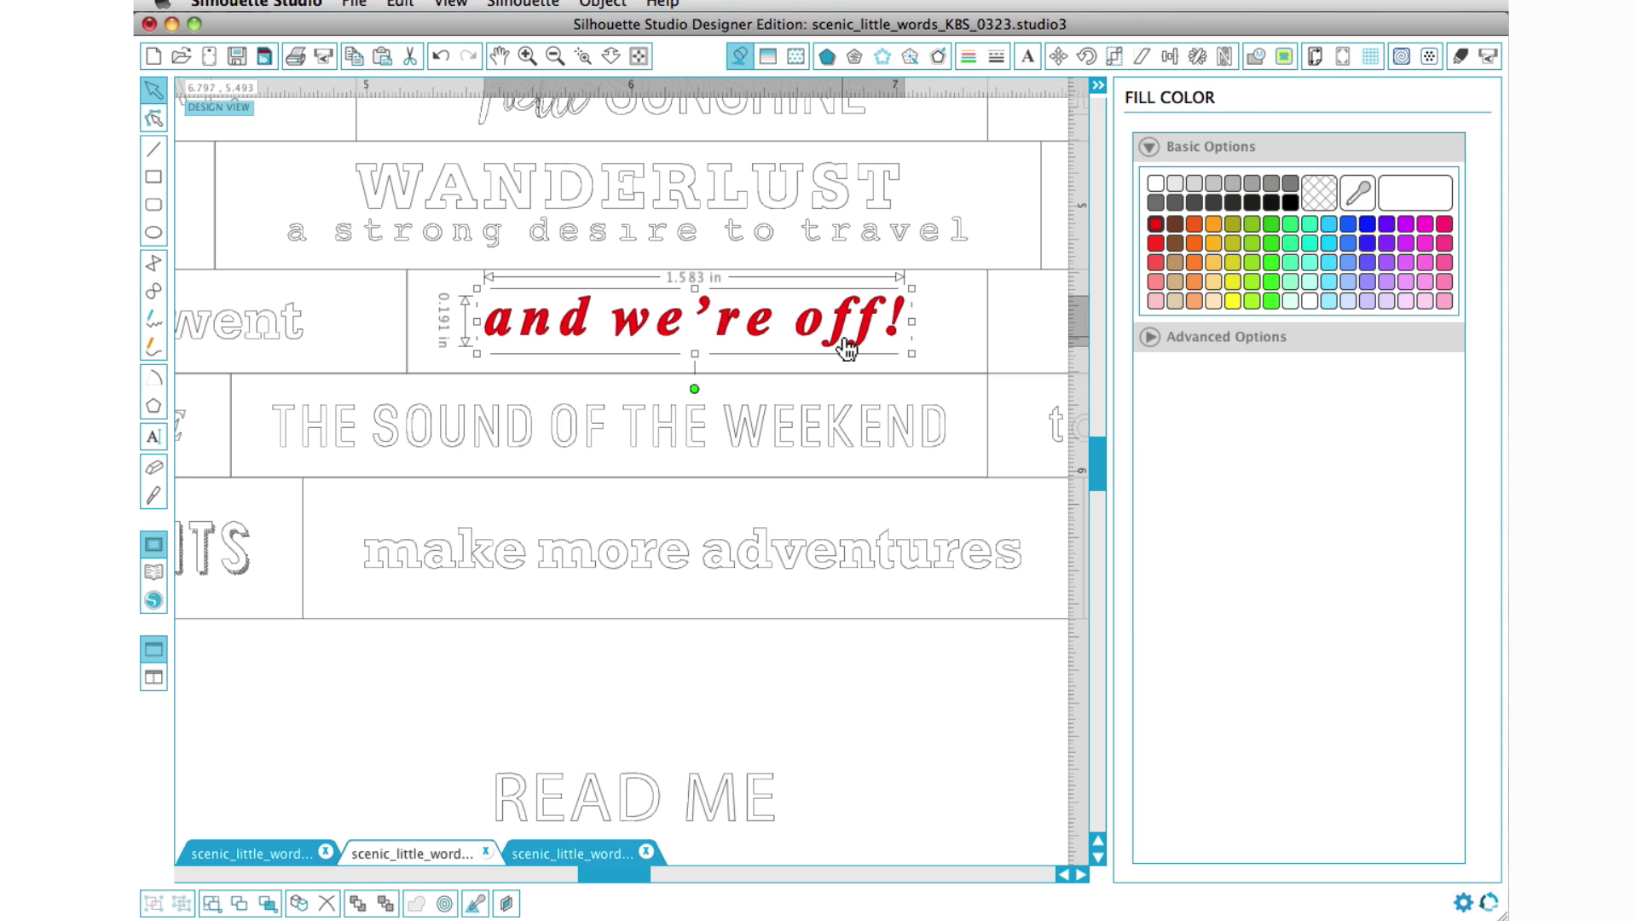
Step: Fill WANDERLUST and its tagline red and merge them into one compound path
{"action": "left_click_drag", "start_coordinate": [991, 157], "coordinate": [263, 253]}
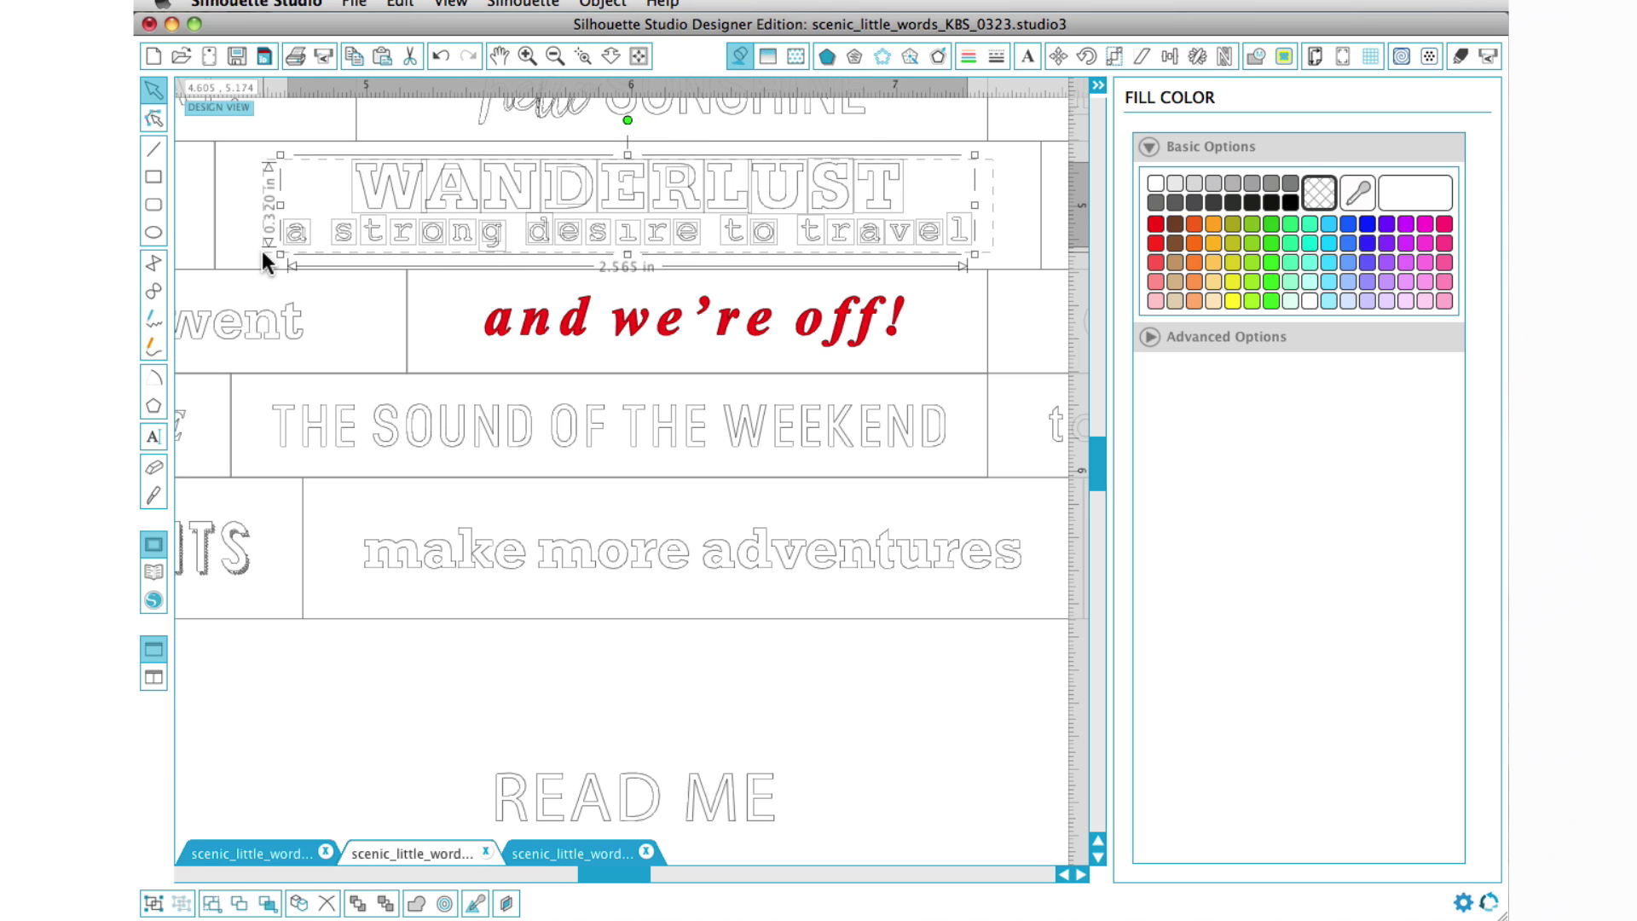
{"action": "left_click", "coordinate": [1155, 262]}
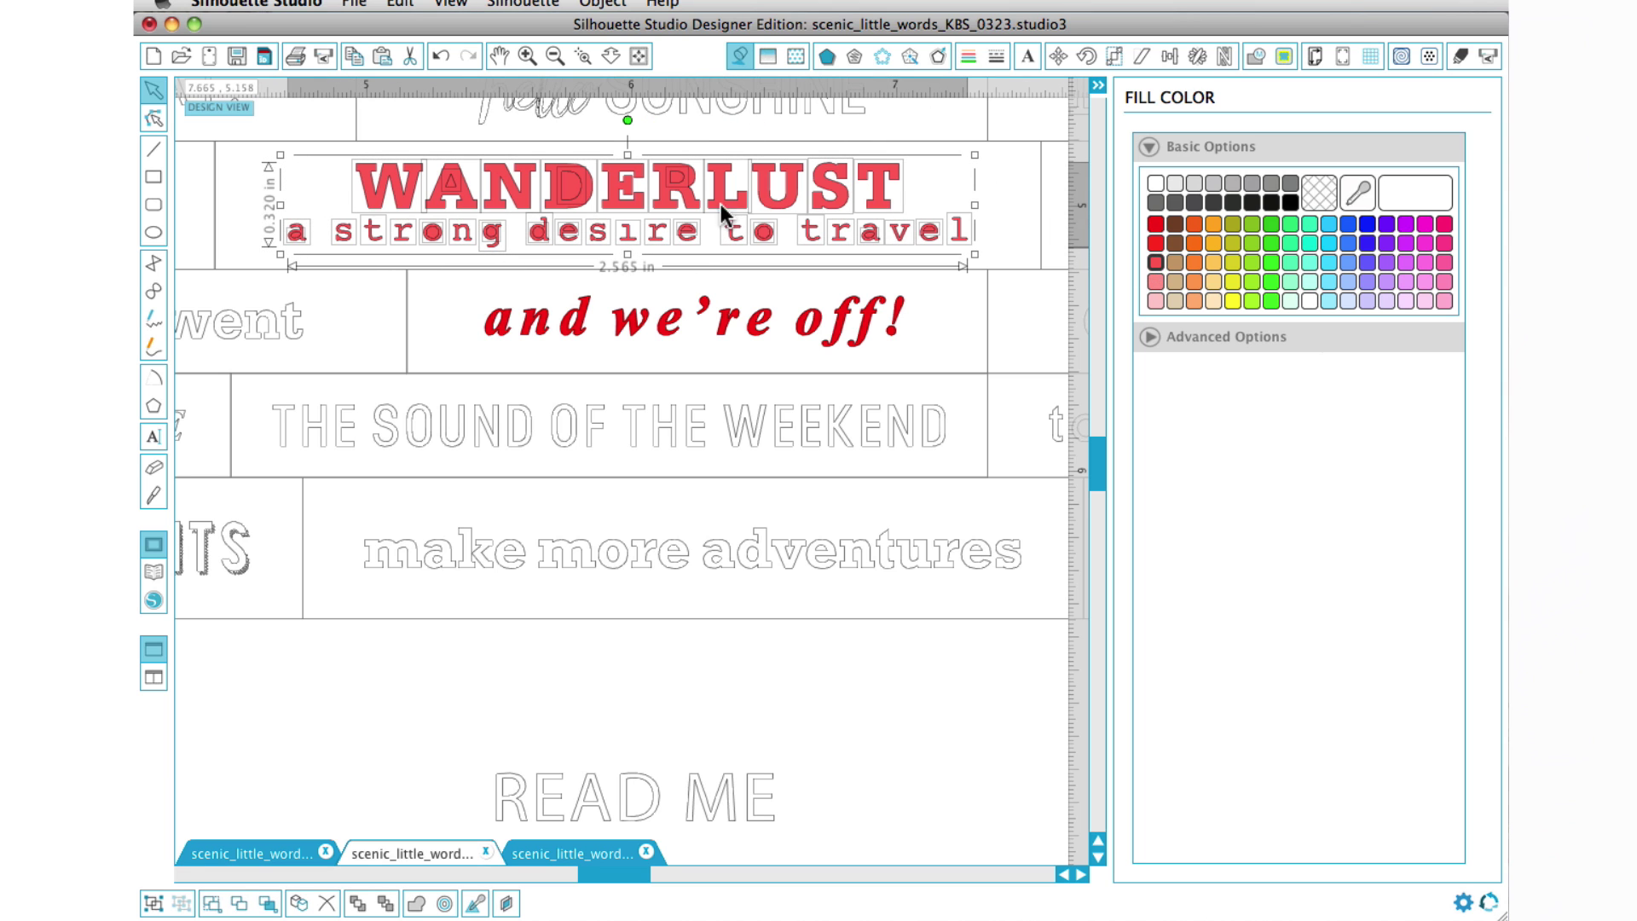
{"action": "right_click", "coordinate": [568, 192]}
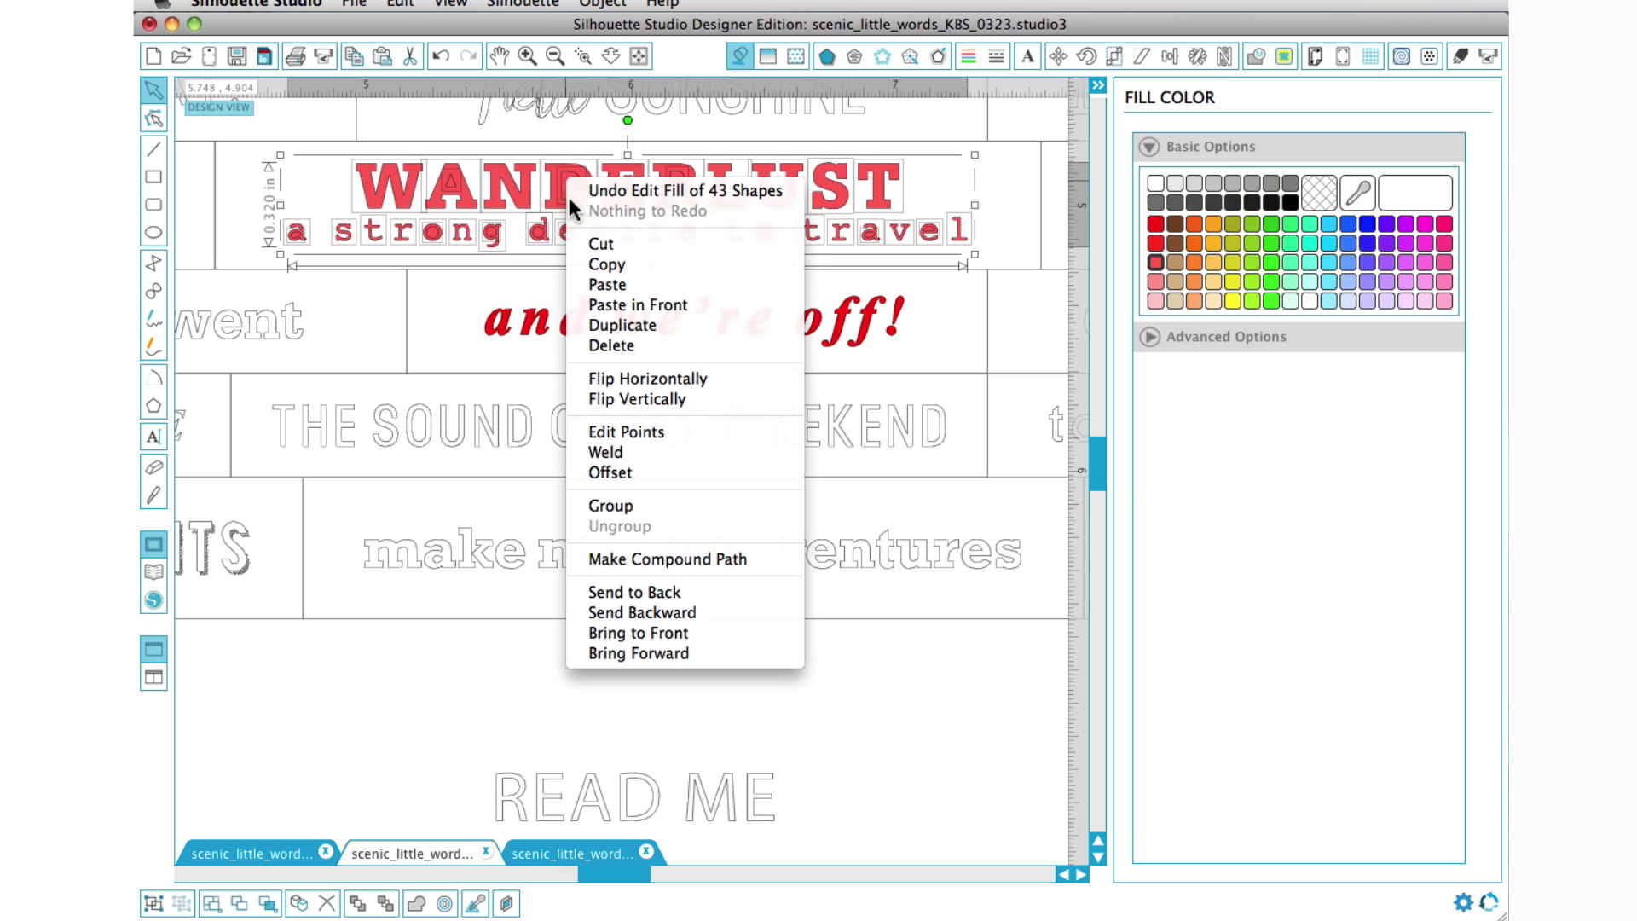
{"action": "left_click", "coordinate": [684, 556]}
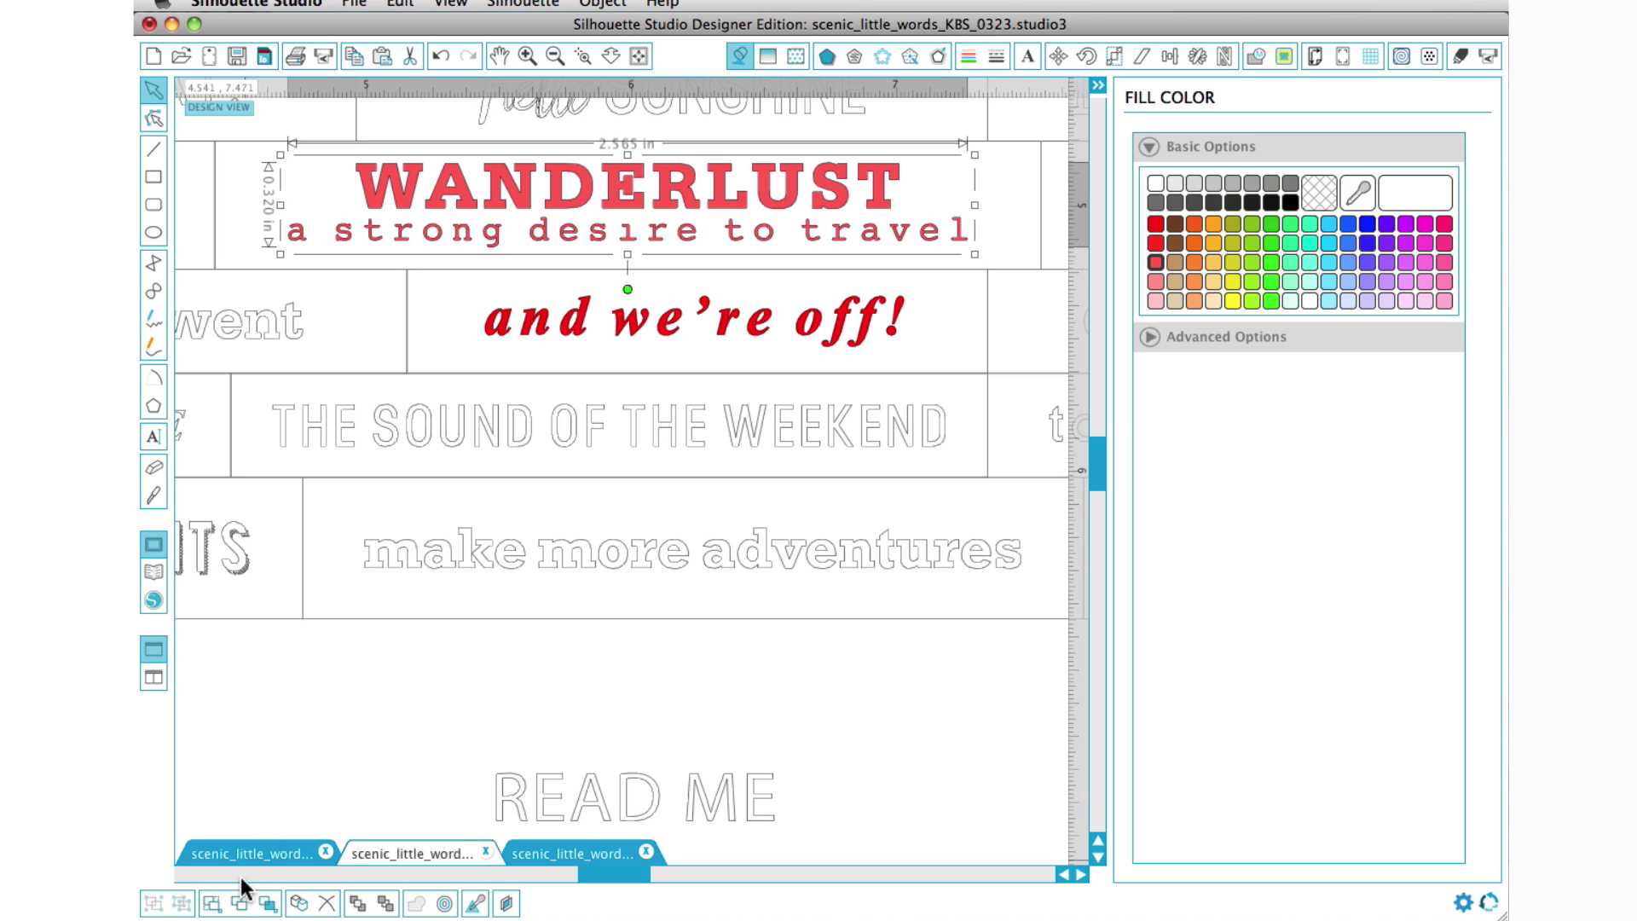
Step: Return to the scenic_little_words_colored_KBS_0323.studio3 document
{"action": "left_click", "coordinate": [248, 849]}
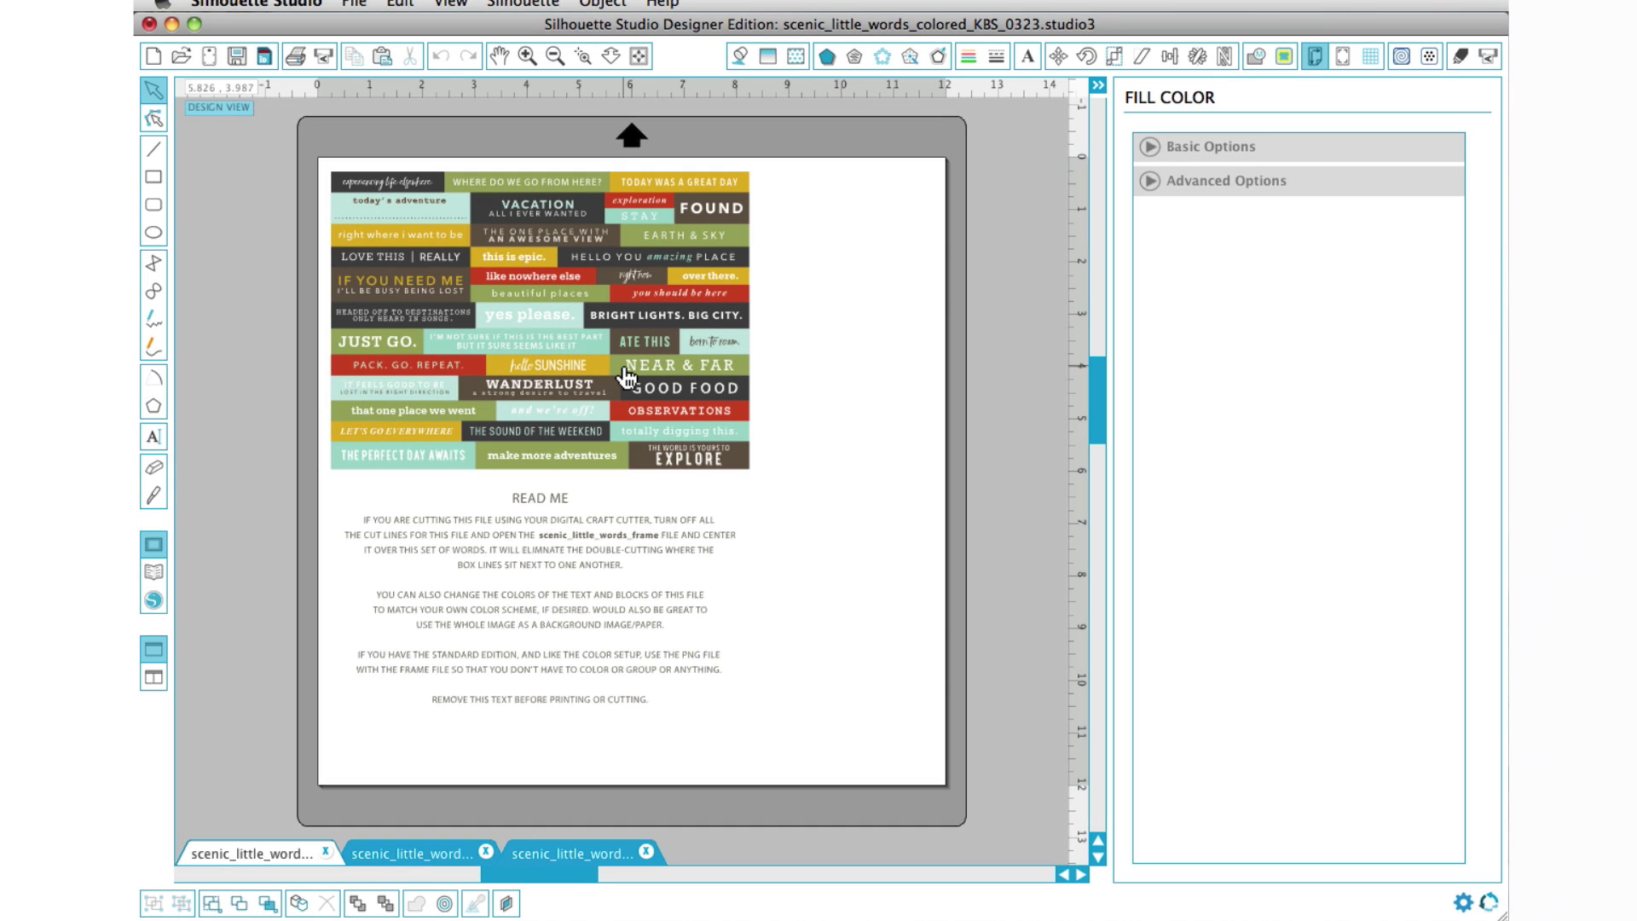
Step: Ungroup the word-strip grid, then test-move the TODAY WAS A GREAT DAY strip and undo it
{"action": "left_click", "coordinate": [713, 322]}
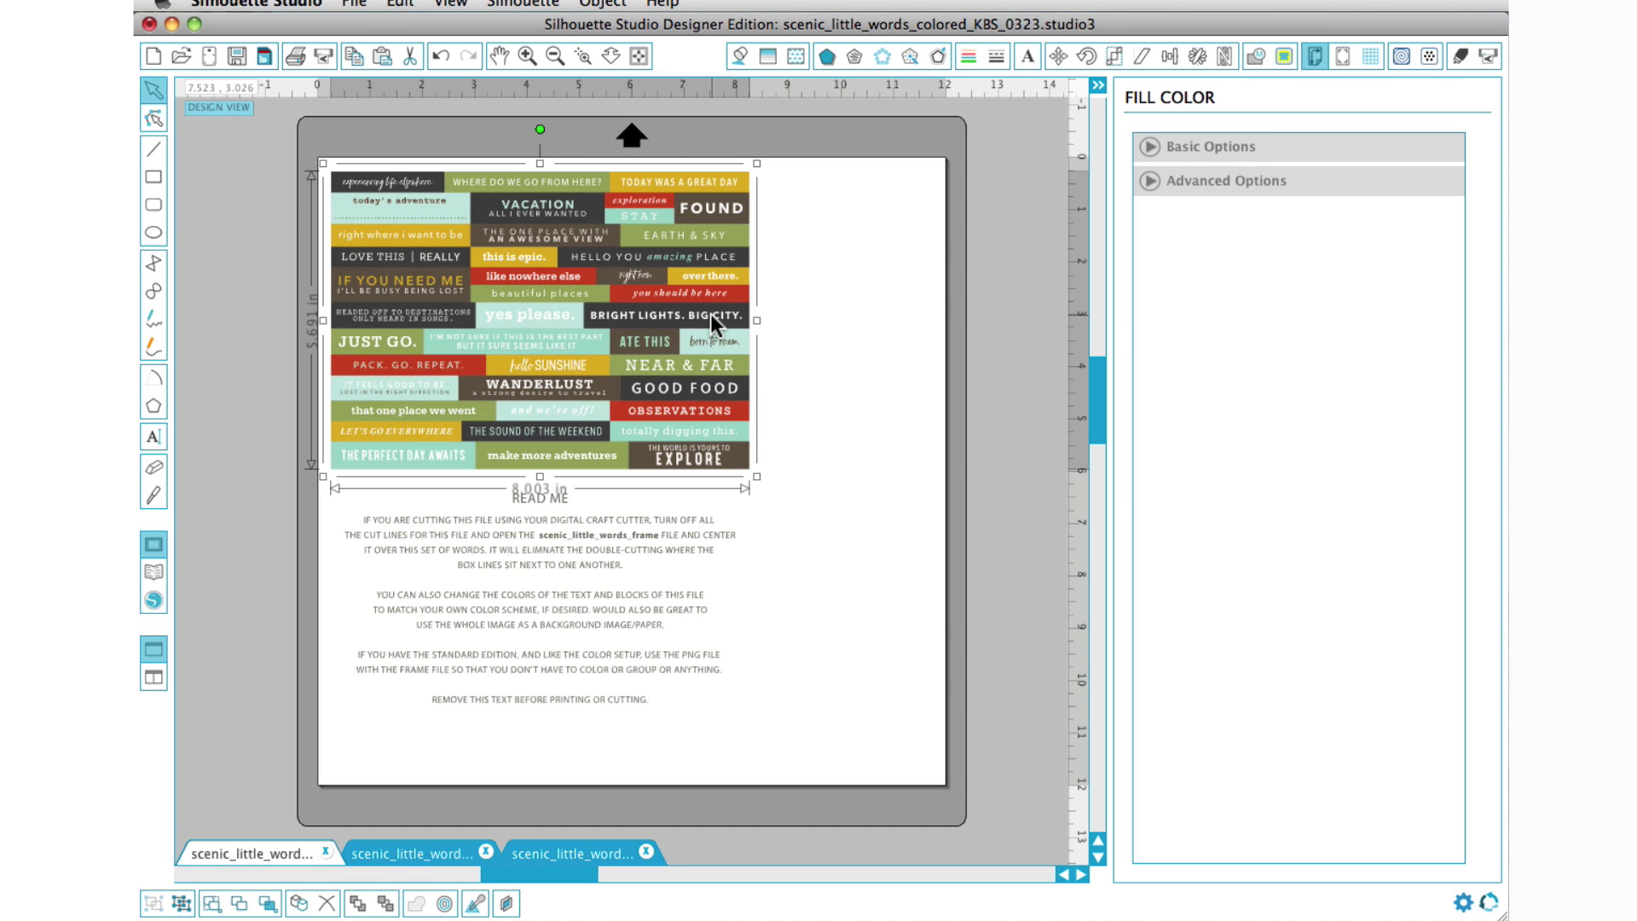
{"action": "right_click", "coordinate": [713, 323]}
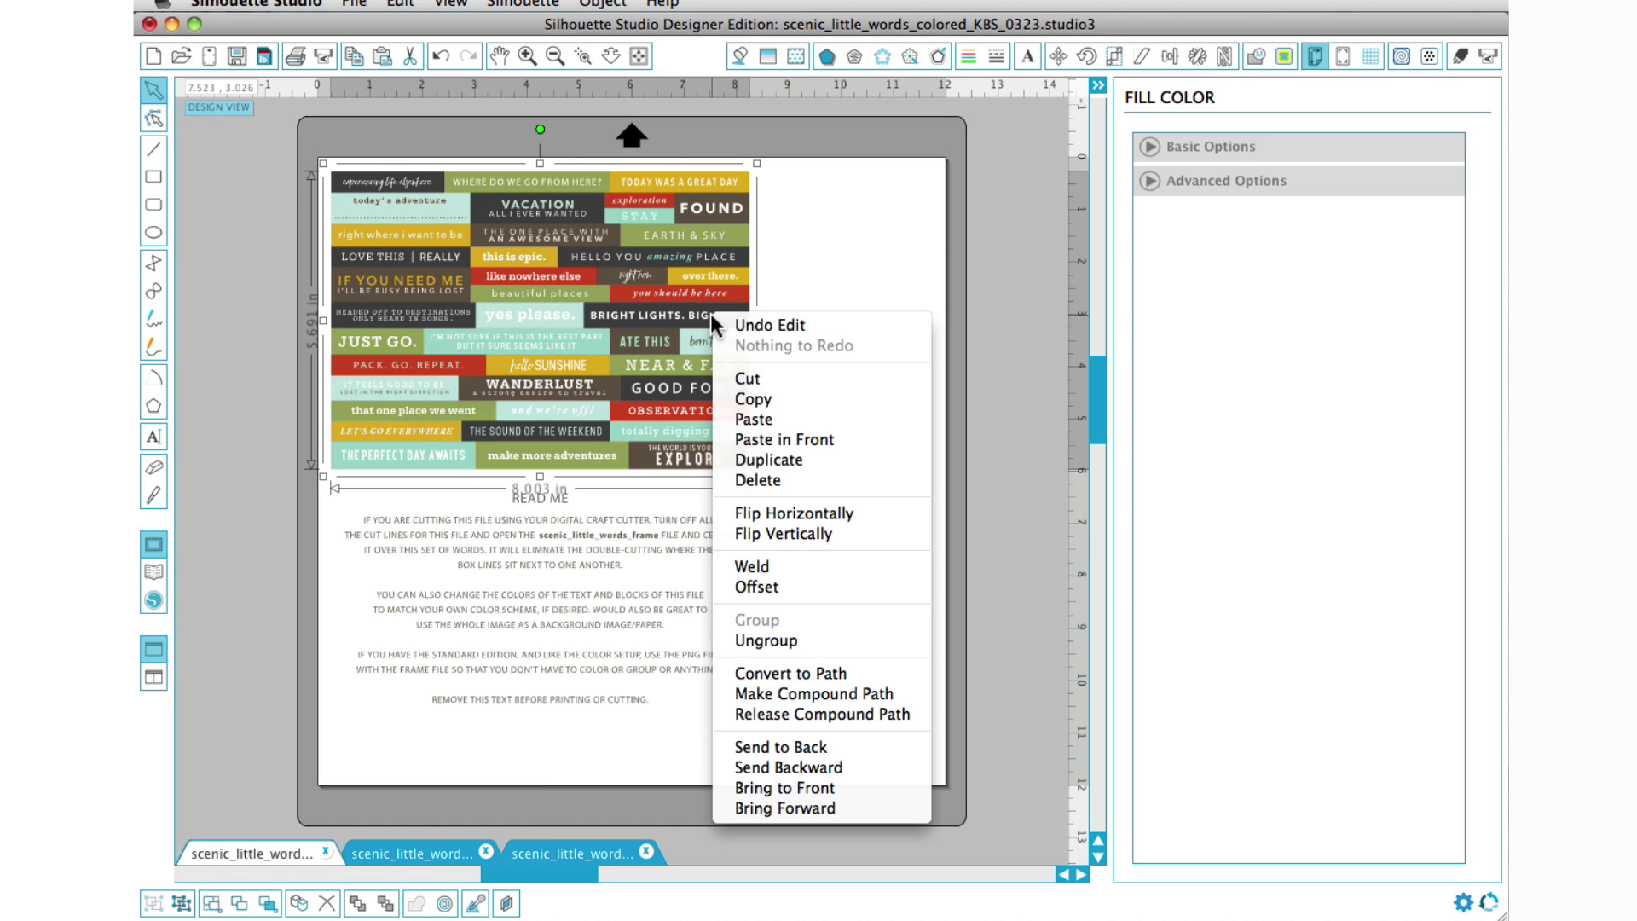
{"action": "left_click", "coordinate": [793, 641]}
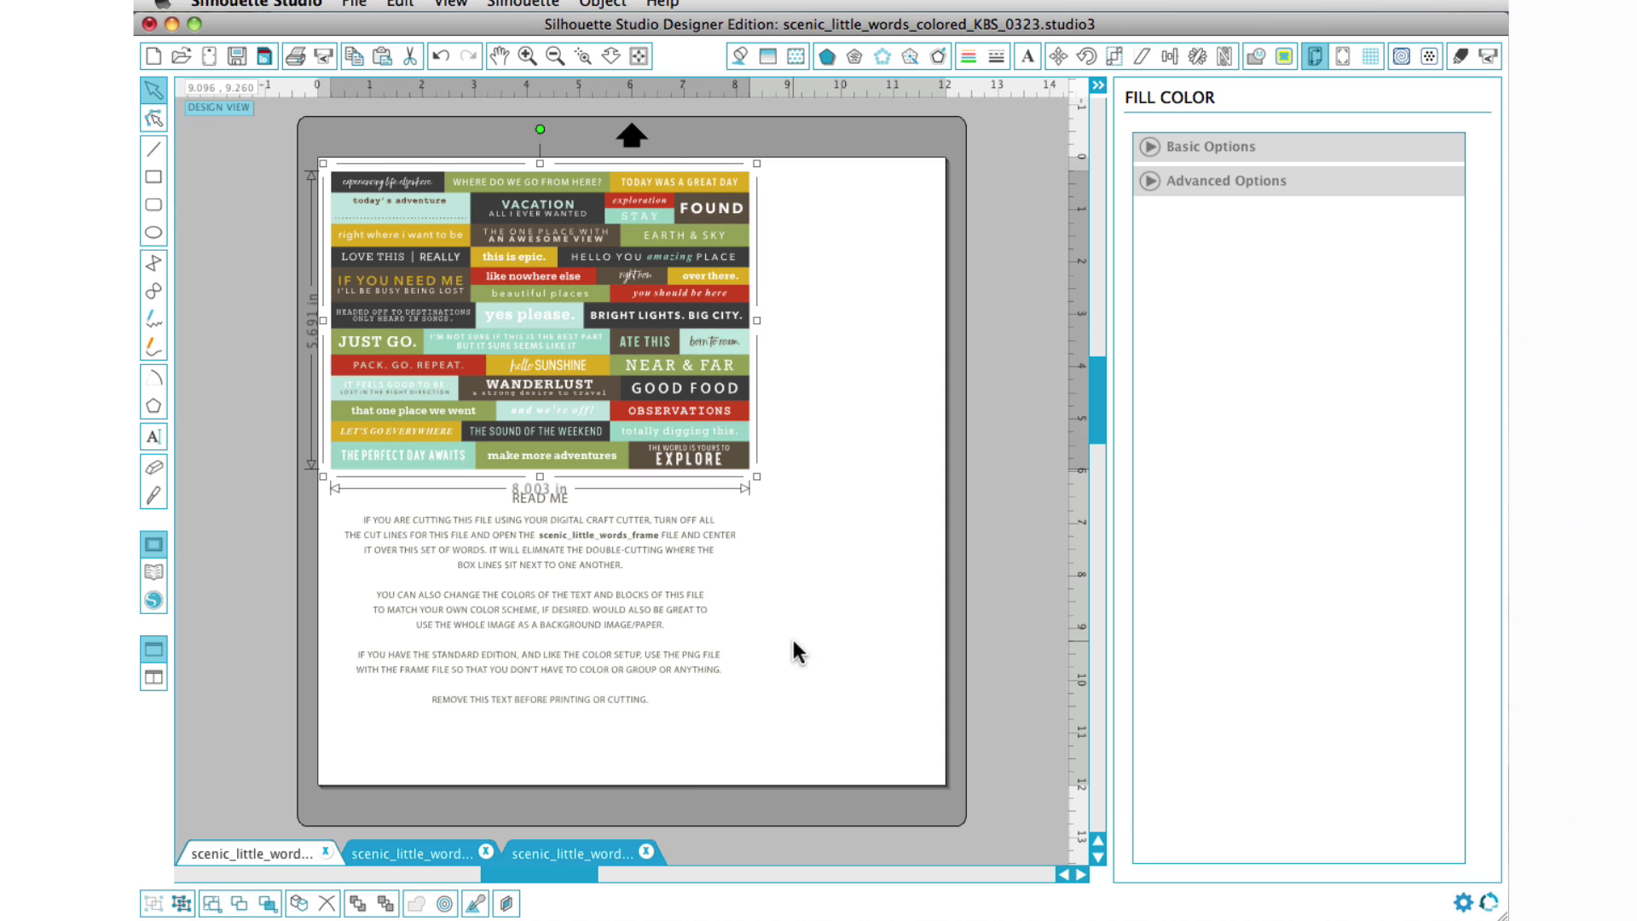
{"action": "left_click", "coordinate": [806, 330]}
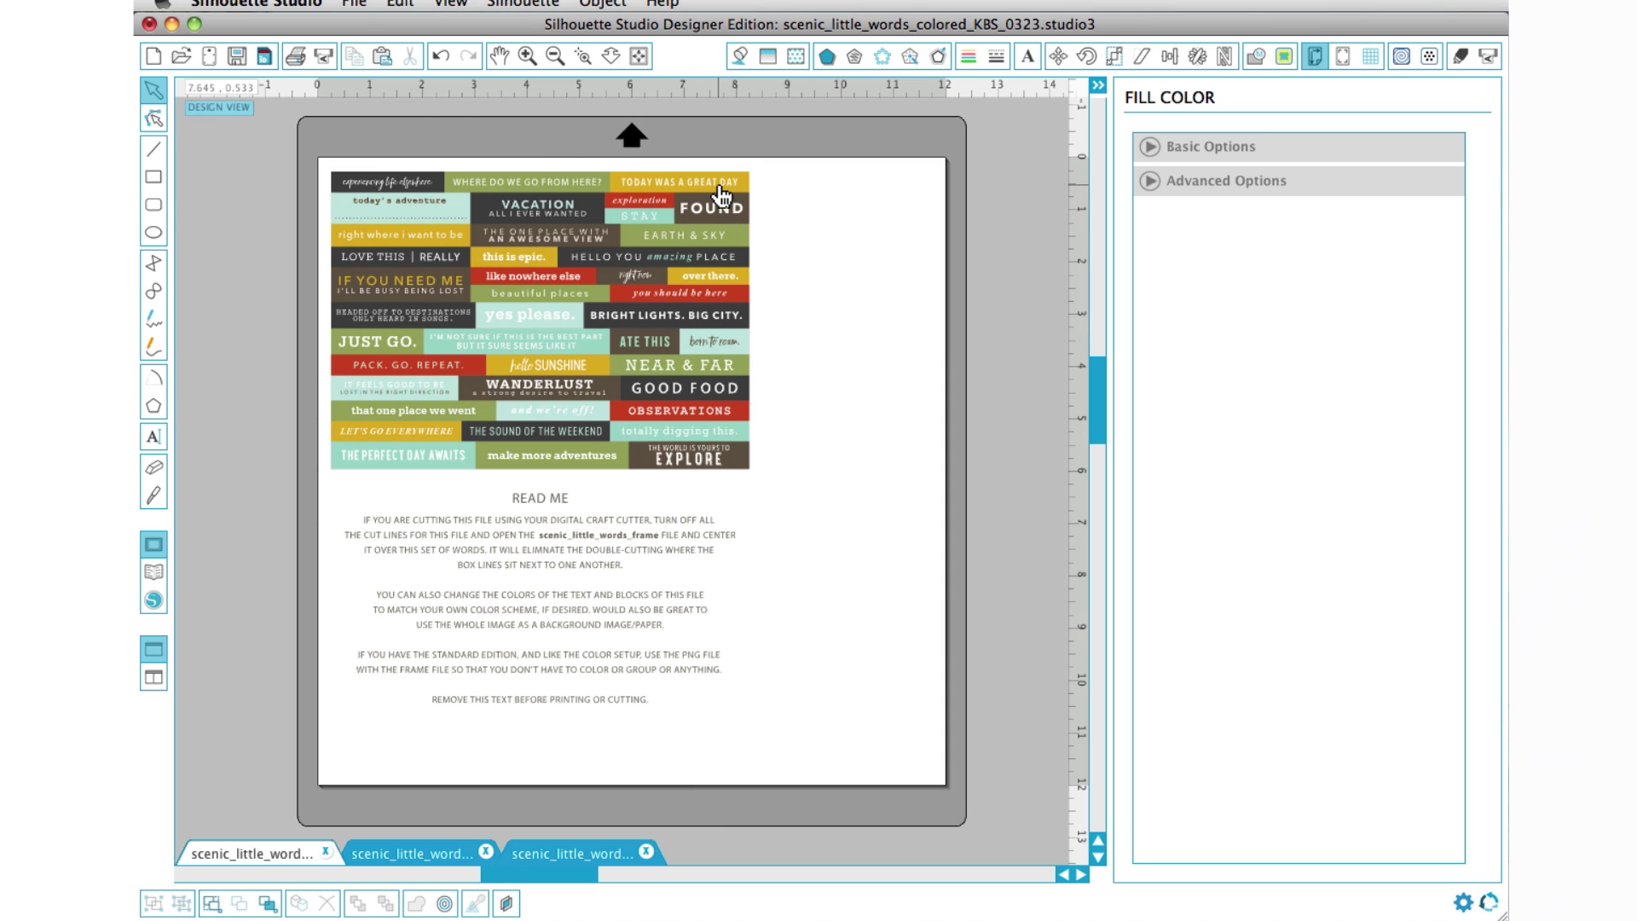
{"action": "left_click_drag", "start_coordinate": [720, 191], "coordinate": [836, 220]}
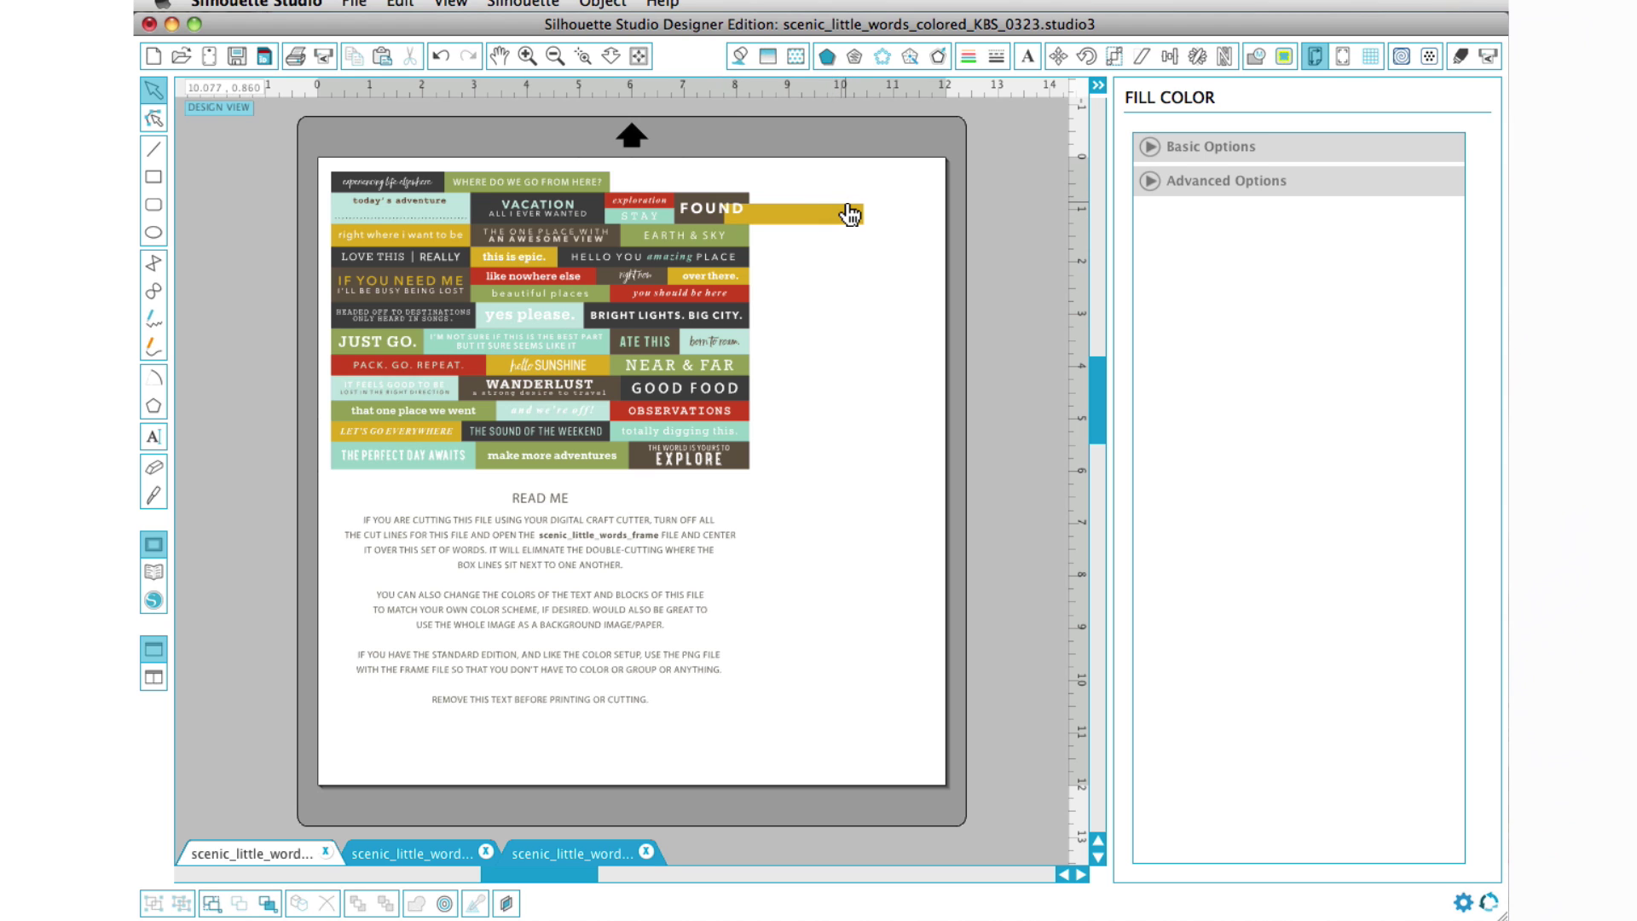
{"action": "key", "text": "super+z"}
{"action": "key", "text": "super+z"}
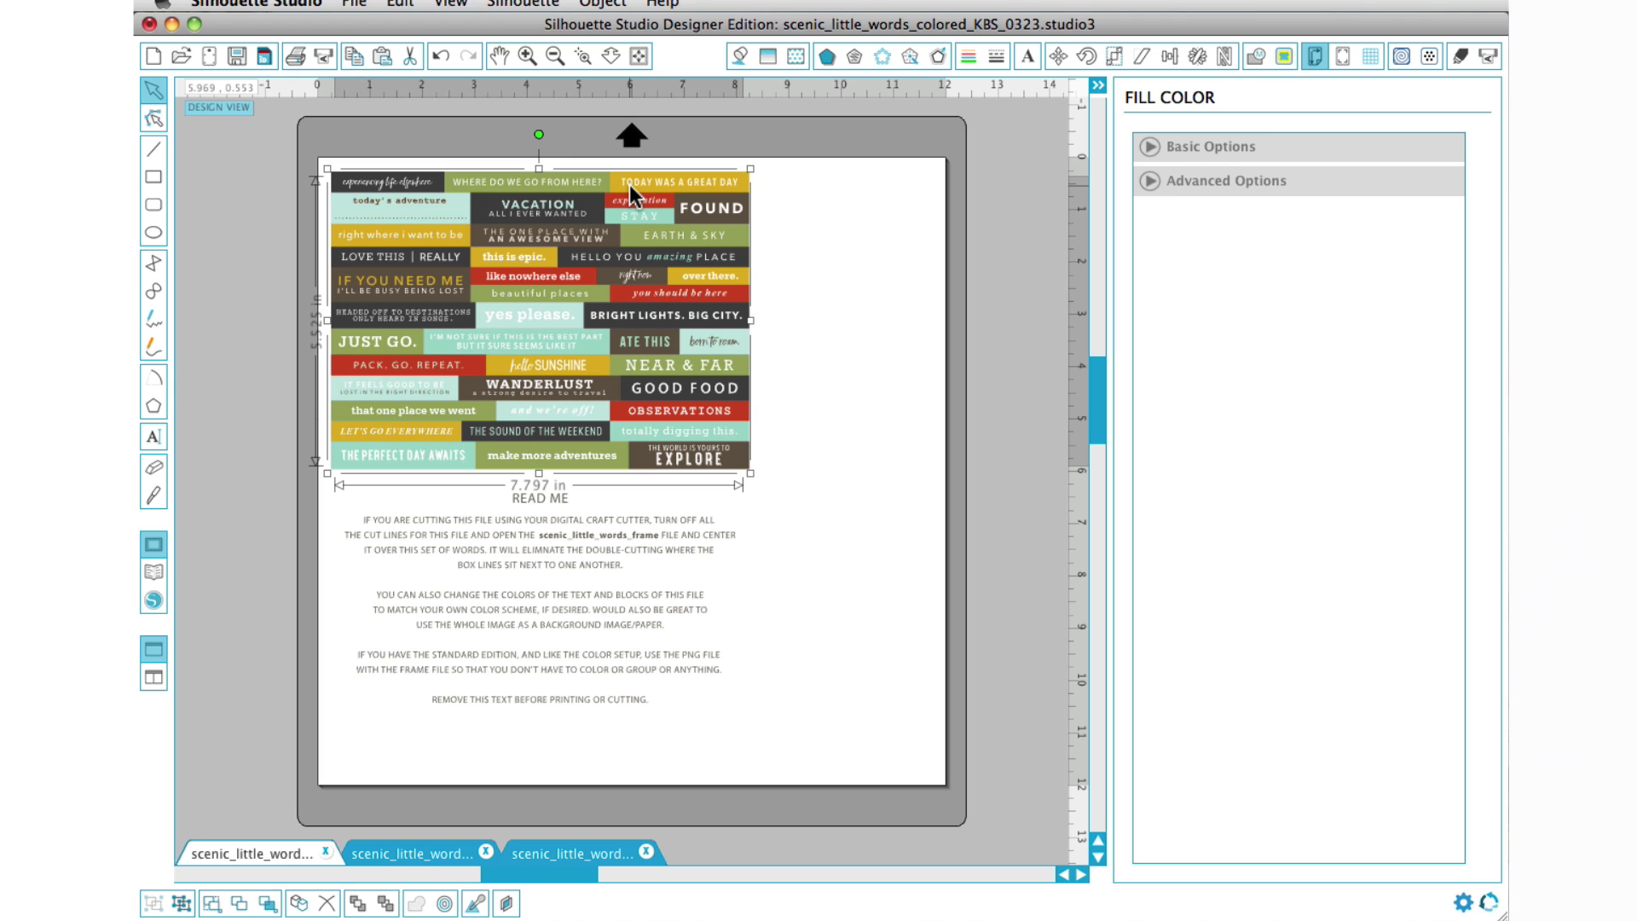
Step: Delete the word texts and fill all the colour blocks black
{"action": "key", "text": "Delete"}
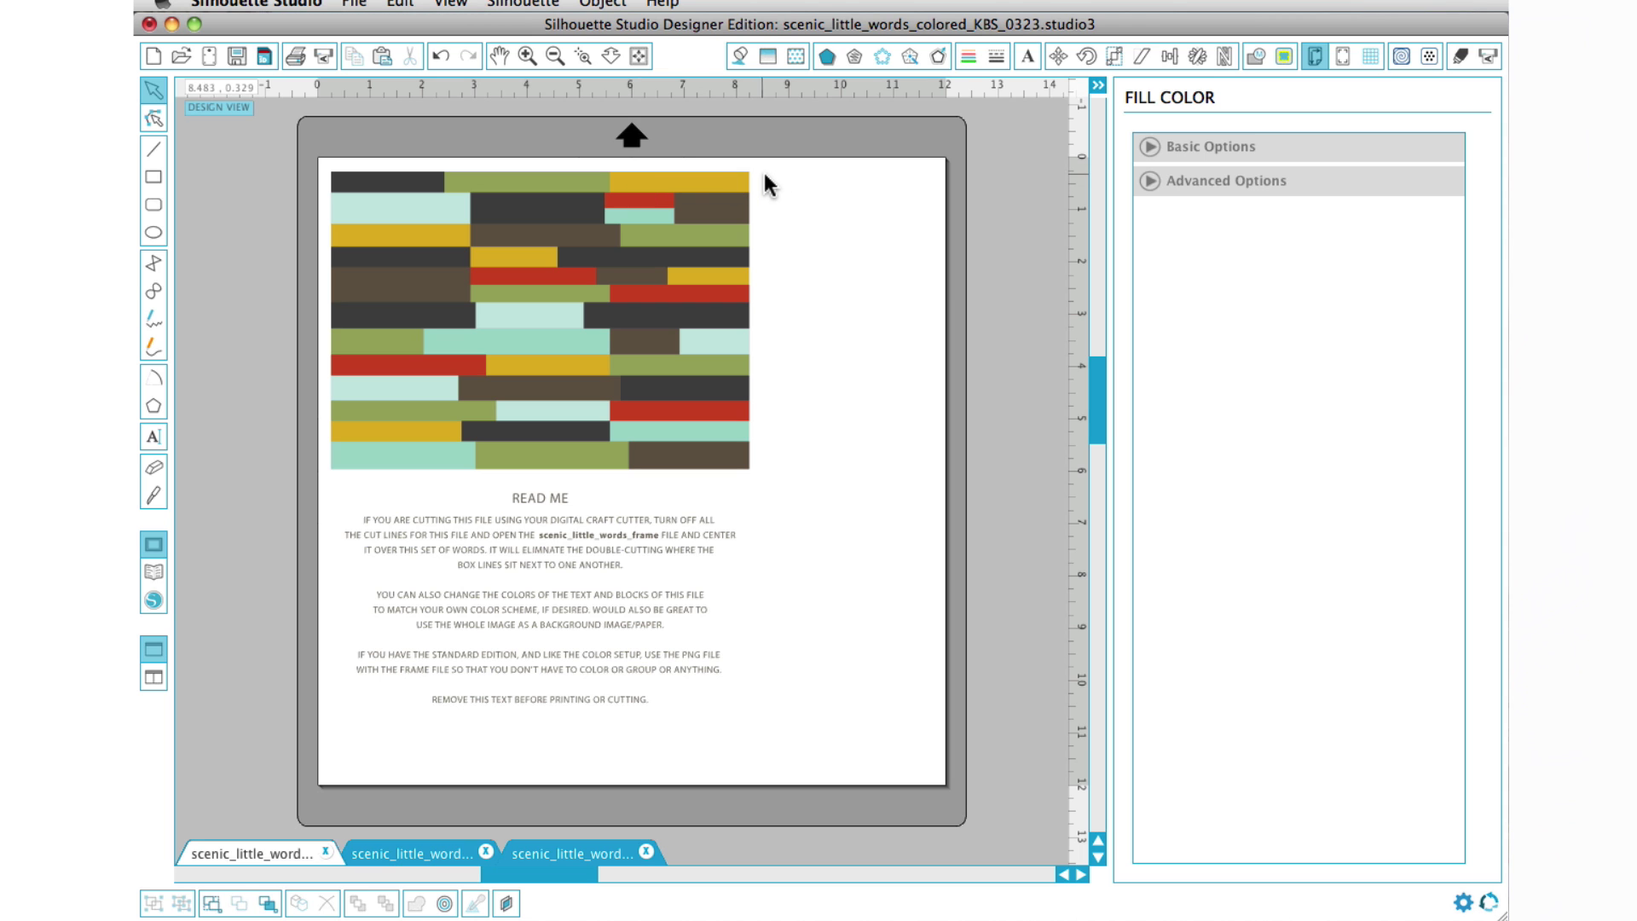
{"action": "left_click_drag", "start_coordinate": [771, 170], "coordinate": [674, 223]}
{"action": "left_click_drag", "start_coordinate": [642, 300], "coordinate": [263, 471]}
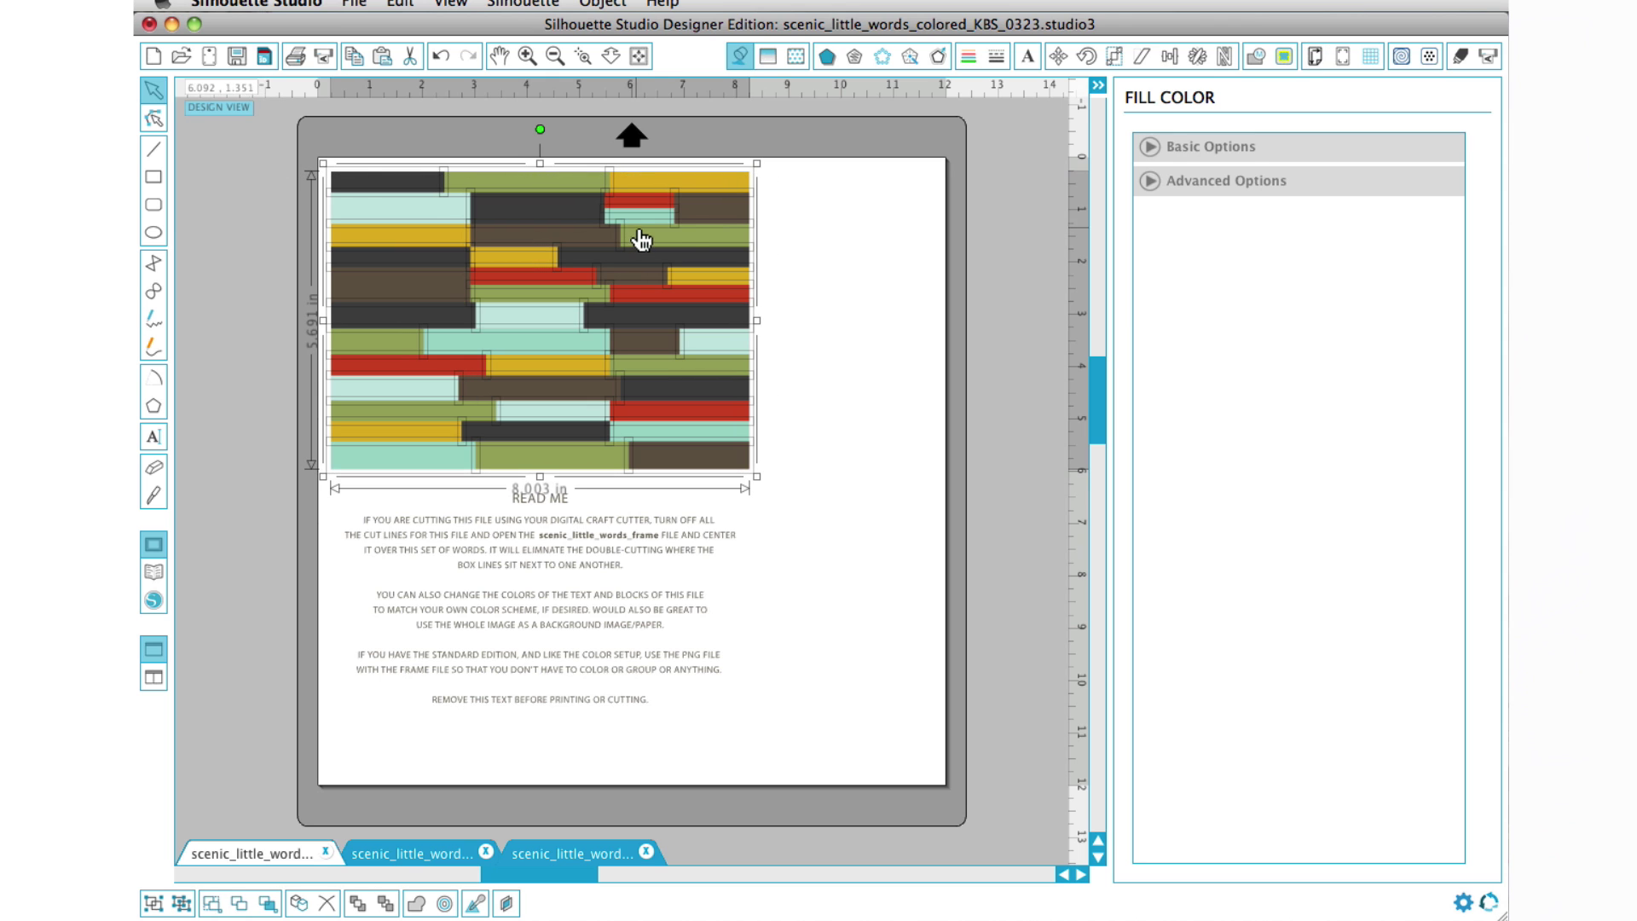
{"action": "left_click", "coordinate": [1152, 147]}
{"action": "left_click", "coordinate": [1290, 202]}
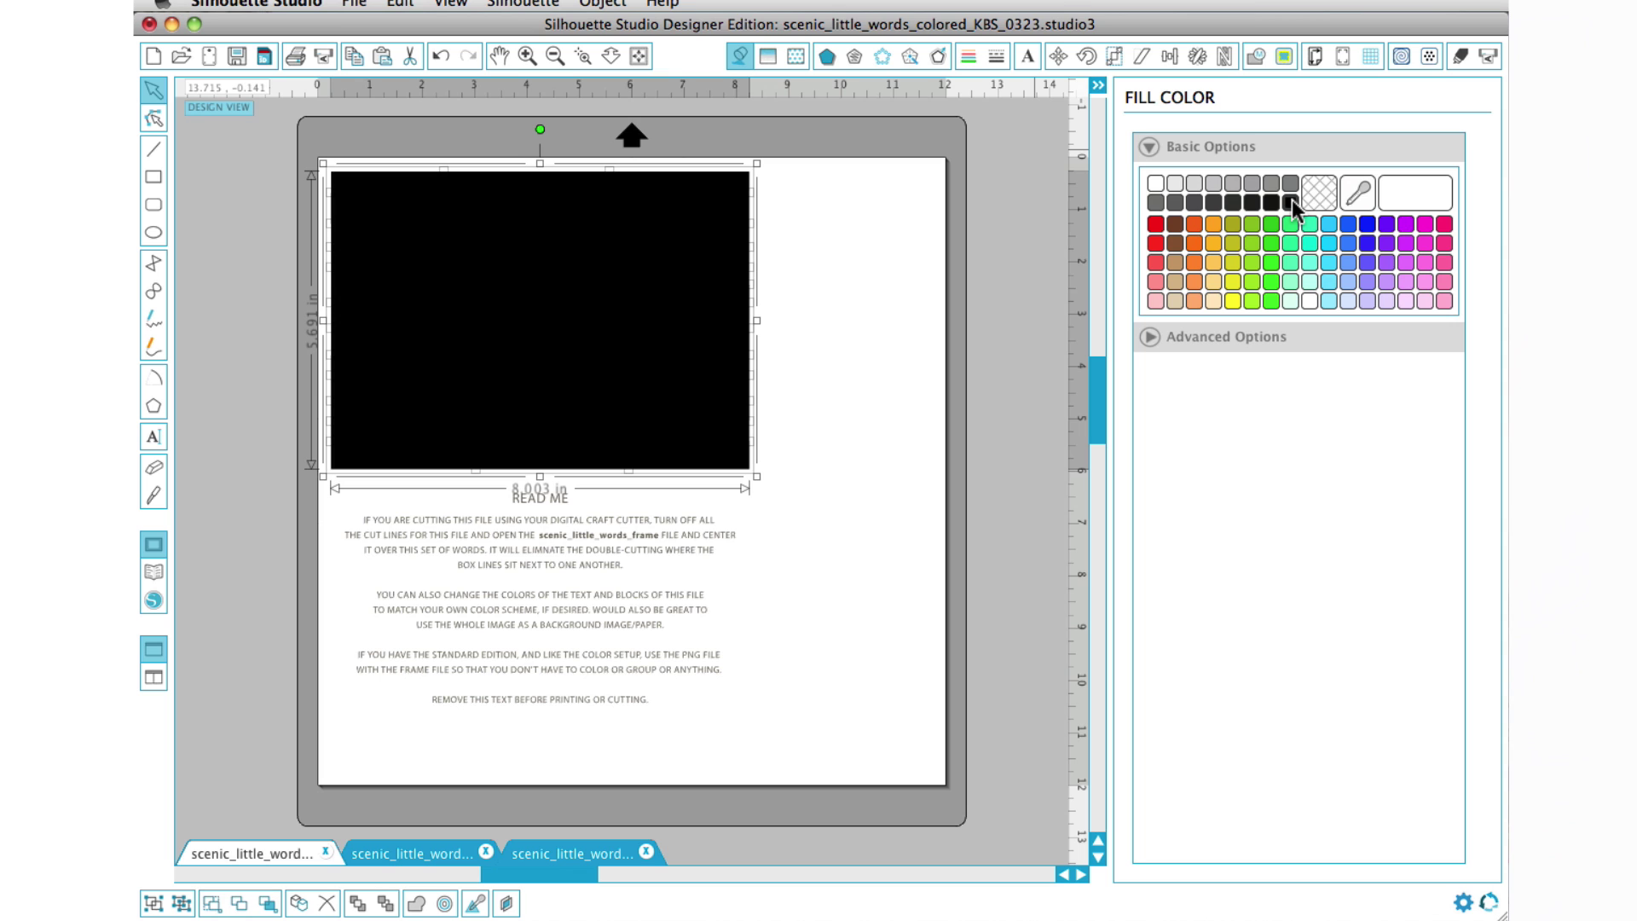
Step: Paste the word texts back on top in white, then undo back to the coloured blocks
{"action": "key", "text": "super+shift+bracketleft"}
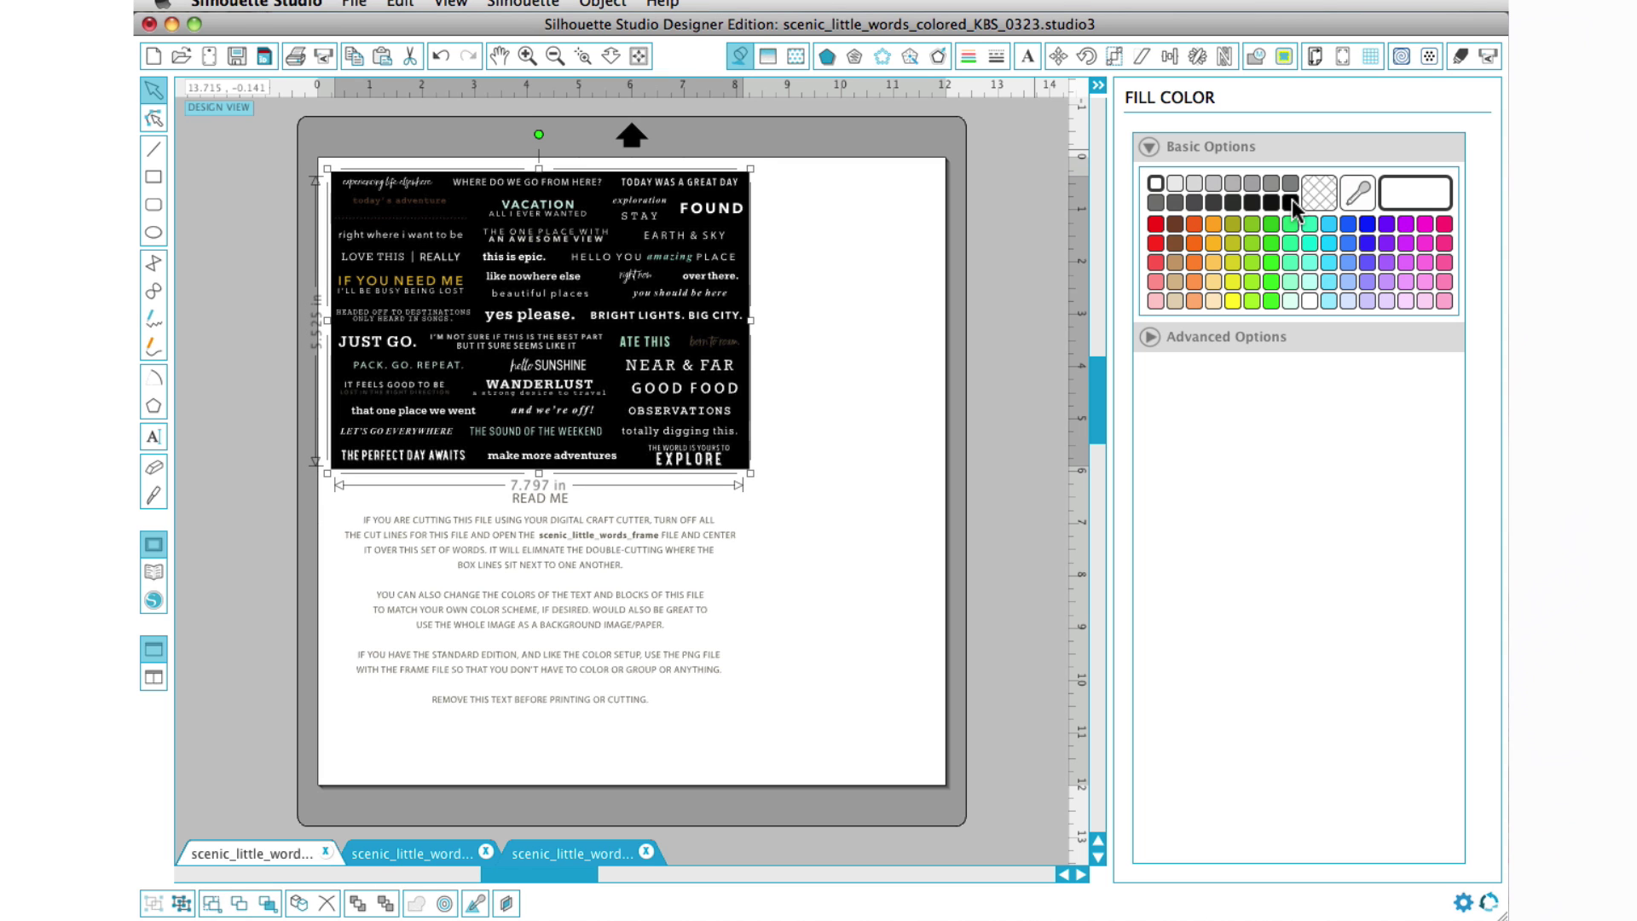
{"action": "left_click", "coordinate": [1158, 184]}
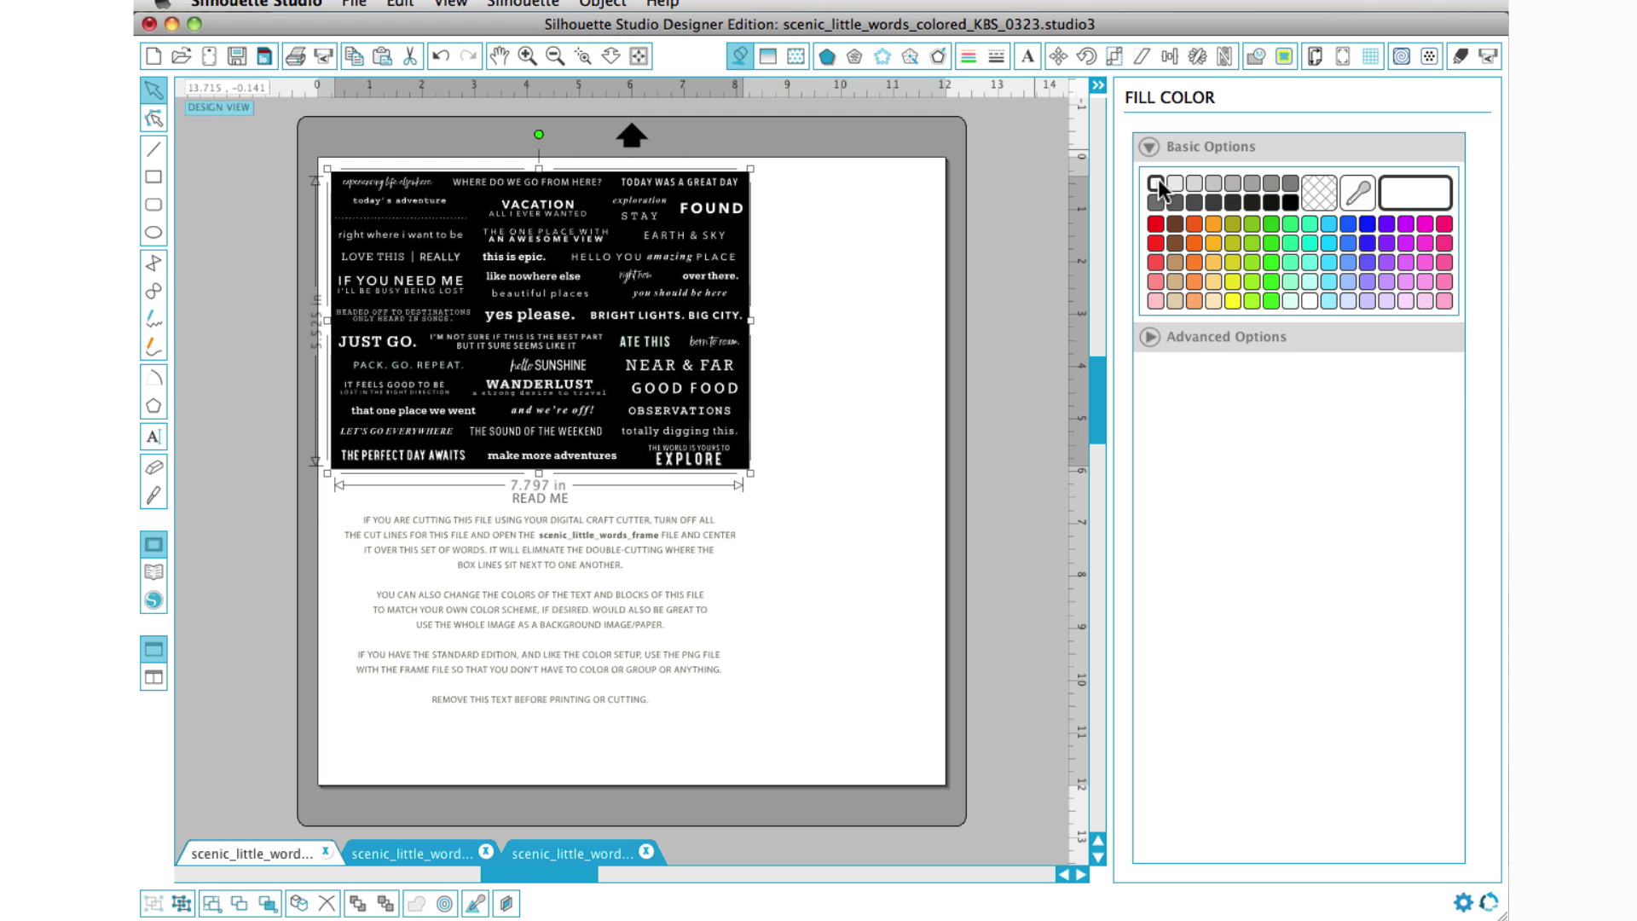
{"action": "key", "text": "ctrl+z"}
{"action": "key", "text": "ctrl+z"}
{"action": "key", "text": "ctrl+z"}
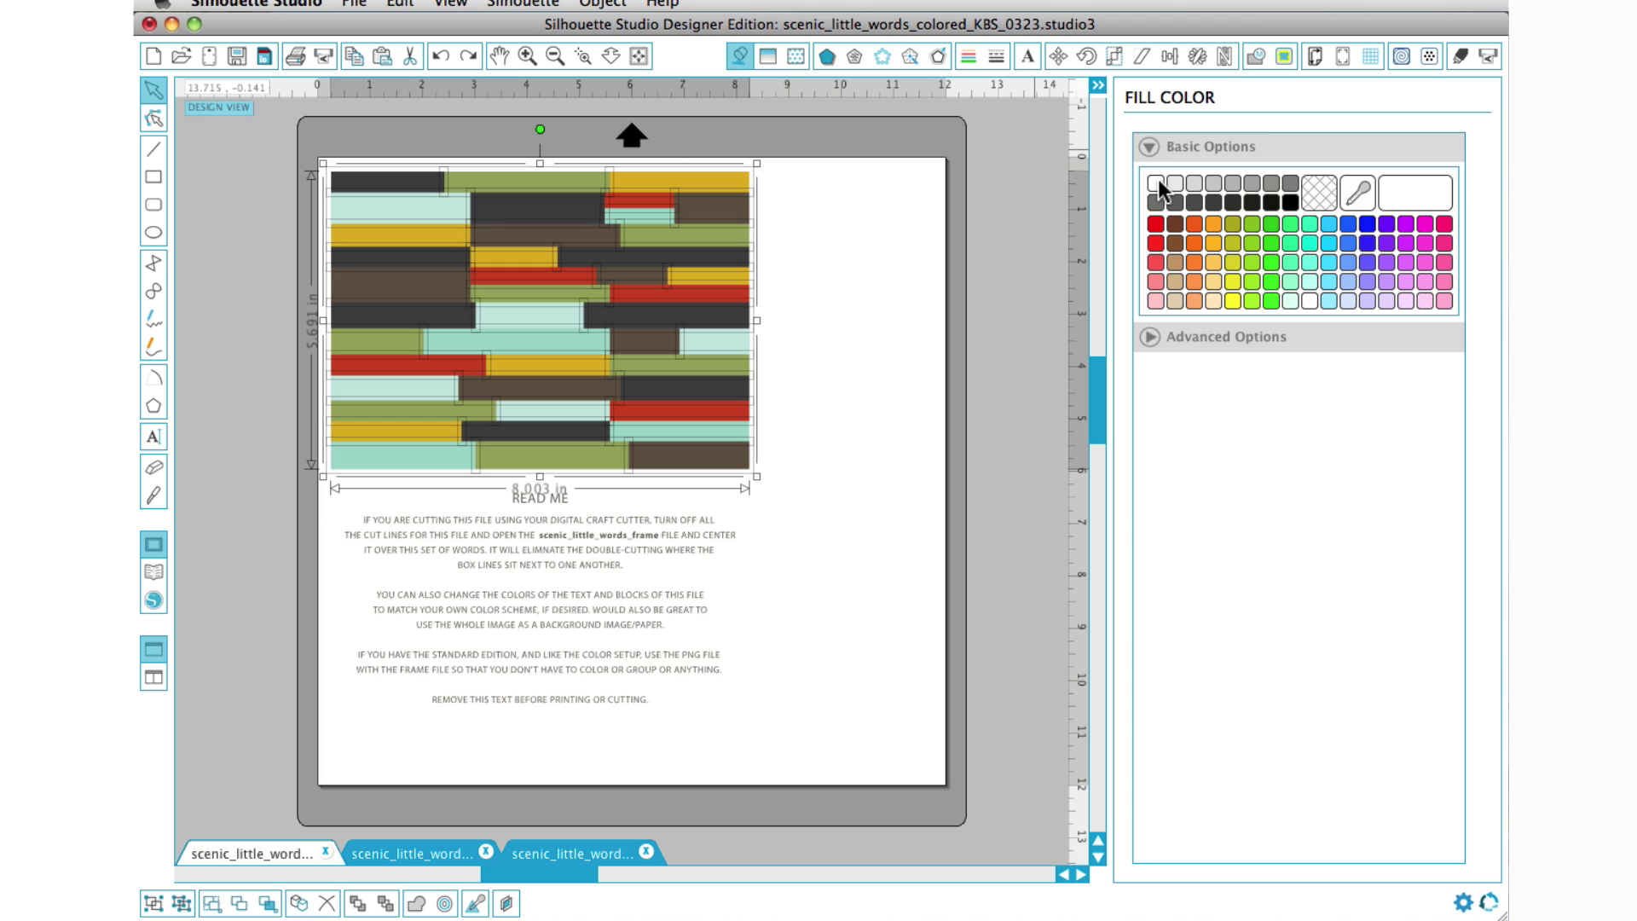
Step: Try selecting individual block groups and the upper row, then clear the selection
{"action": "left_click", "coordinate": [858, 227]}
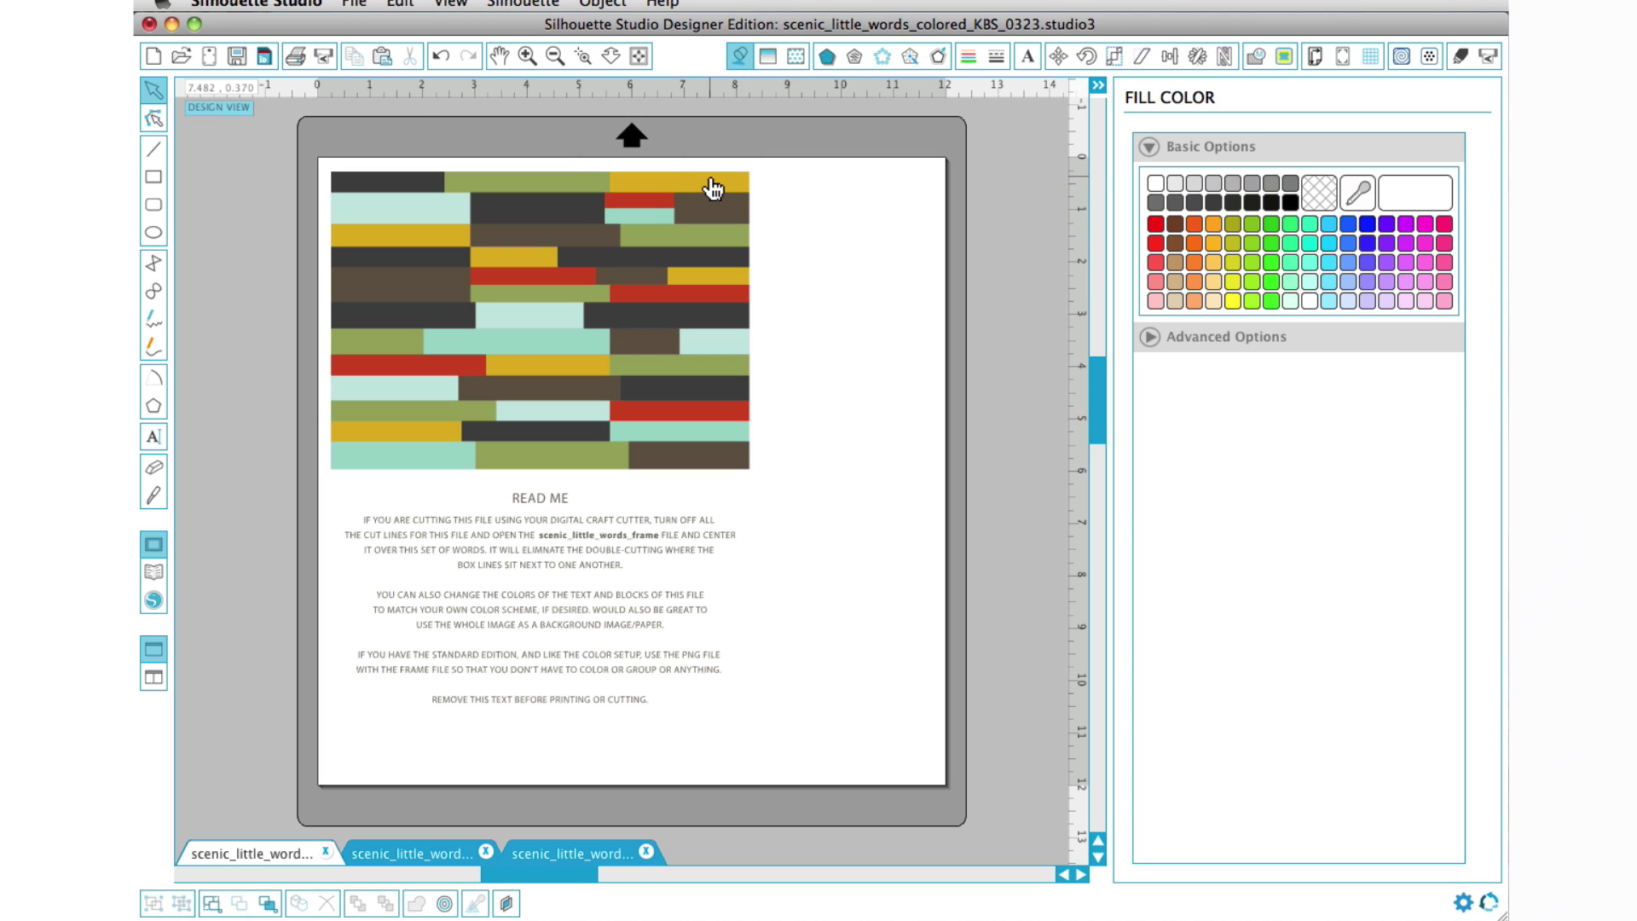
{"action": "left_click", "coordinate": [713, 187]}
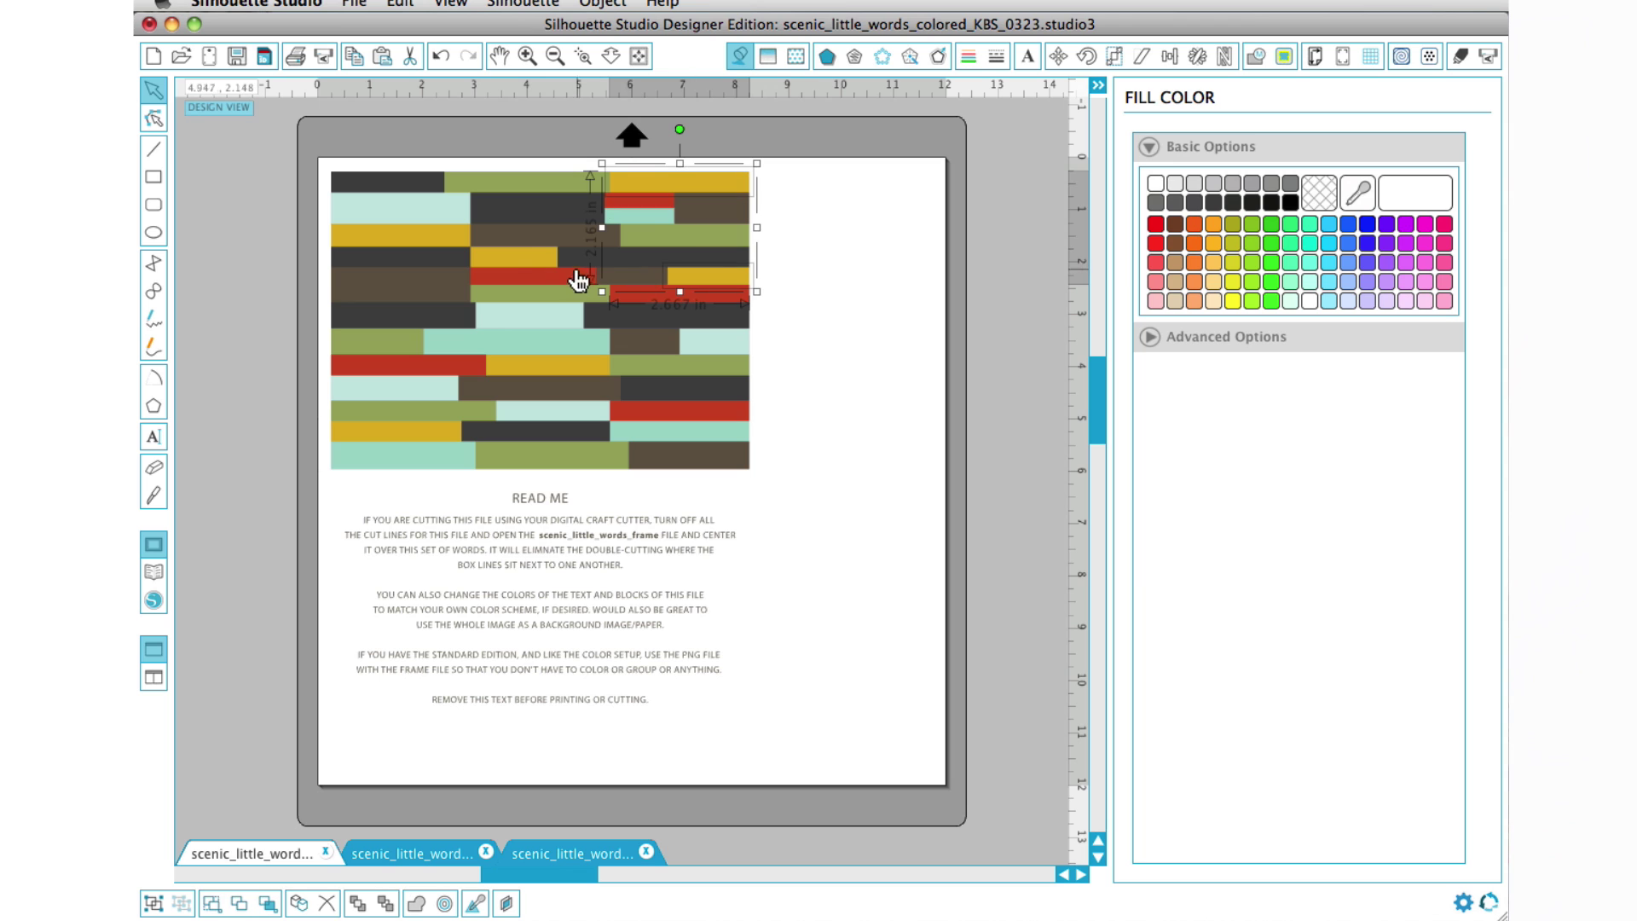
{"action": "left_click", "coordinate": [522, 258], "text": "shift"}
{"action": "left_click", "coordinate": [424, 242], "text": "shift"}
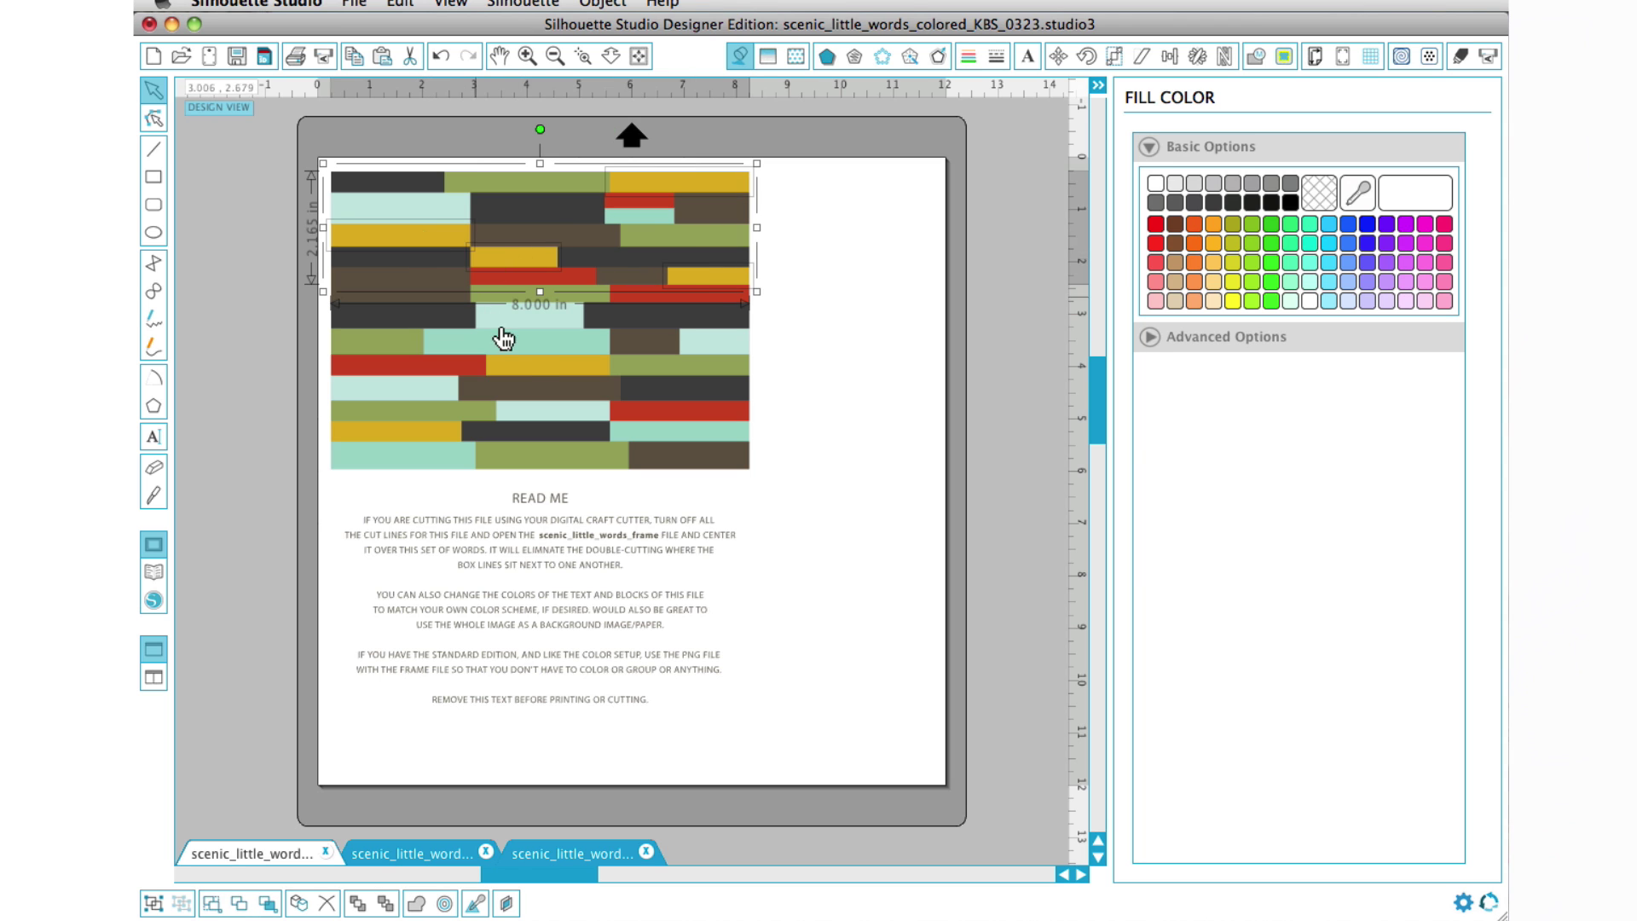
{"action": "left_click", "coordinate": [867, 289]}
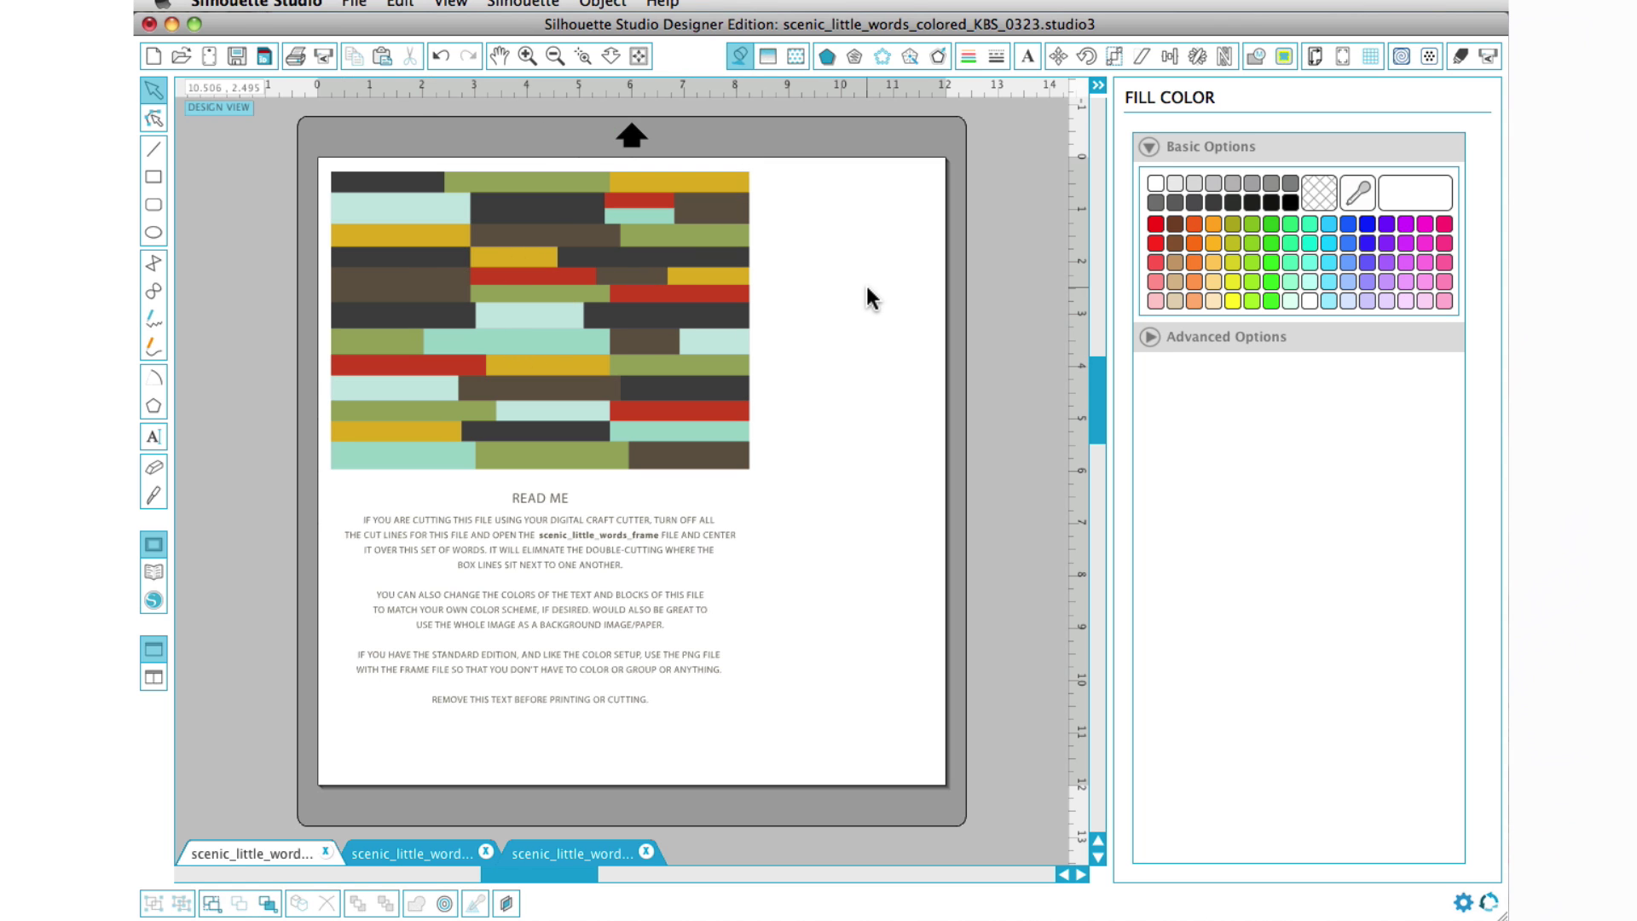
Step: Select all RGB (68,68,68) fill blocks via Edit > Select by Color, nudging them right and back
{"action": "left_click", "coordinate": [400, 6]}
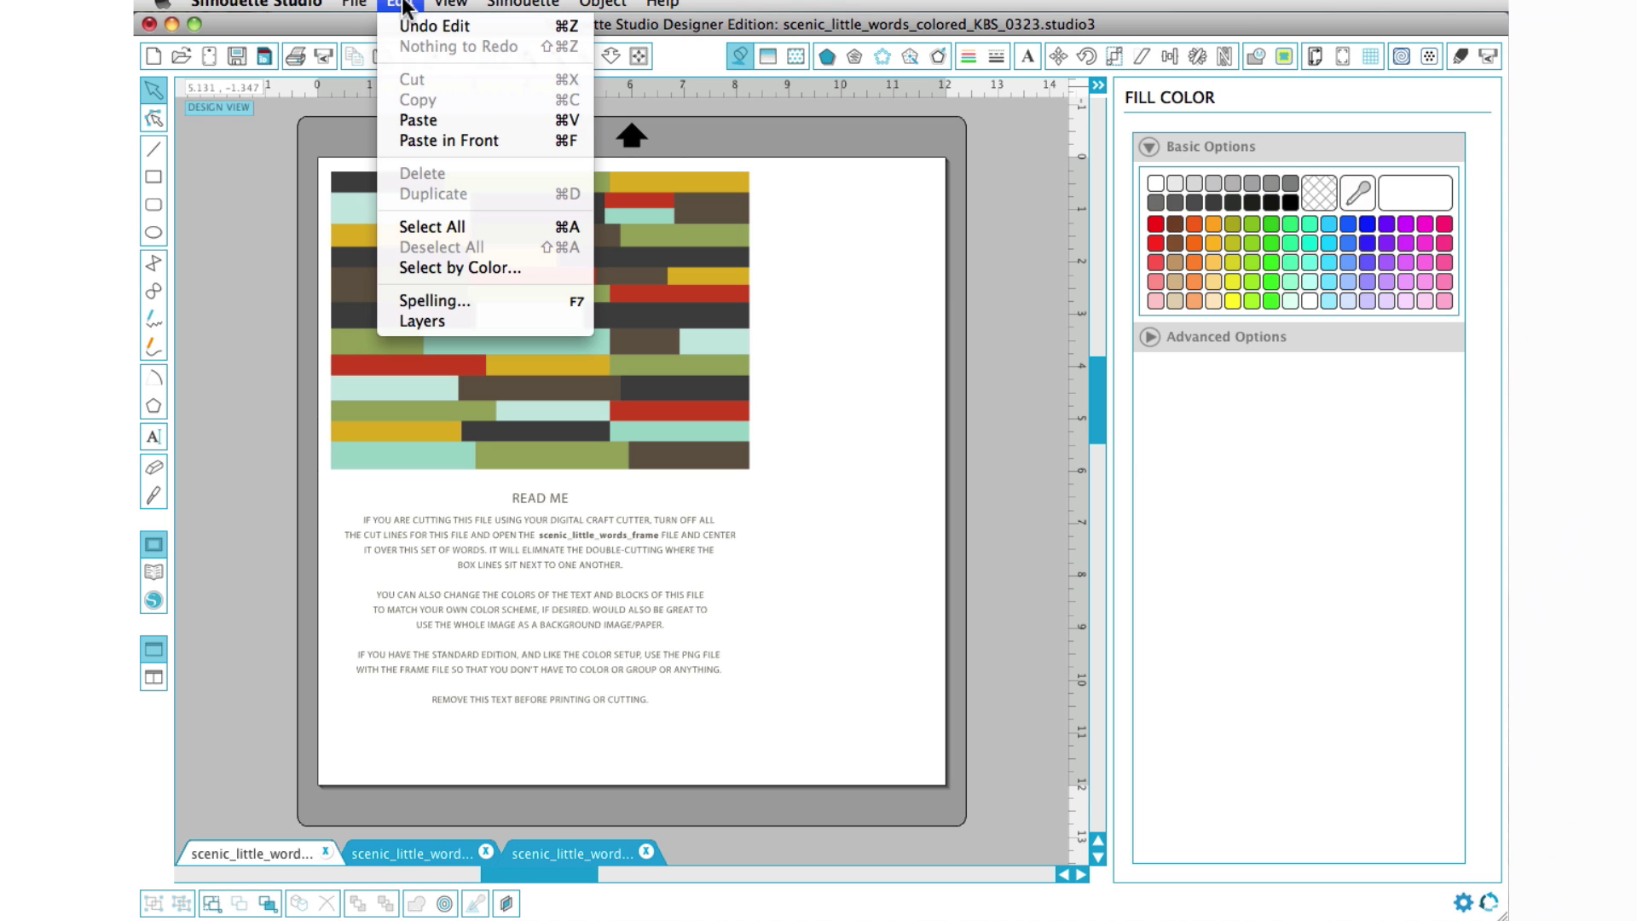
{"action": "left_click", "coordinate": [473, 268]}
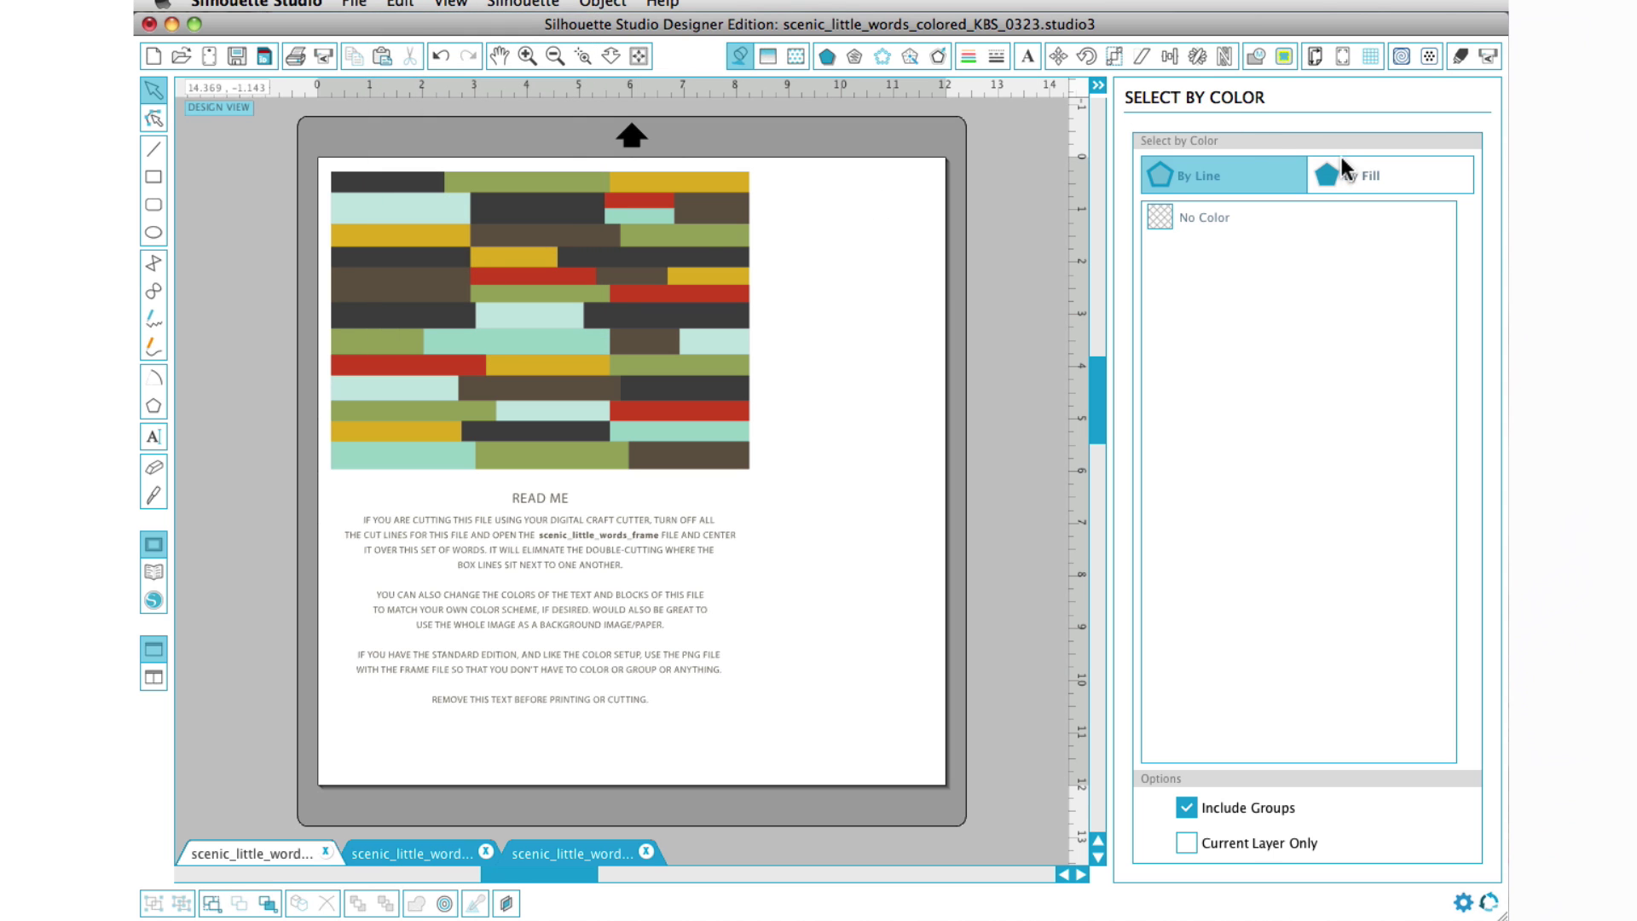
{"action": "left_click", "coordinate": [1368, 174]}
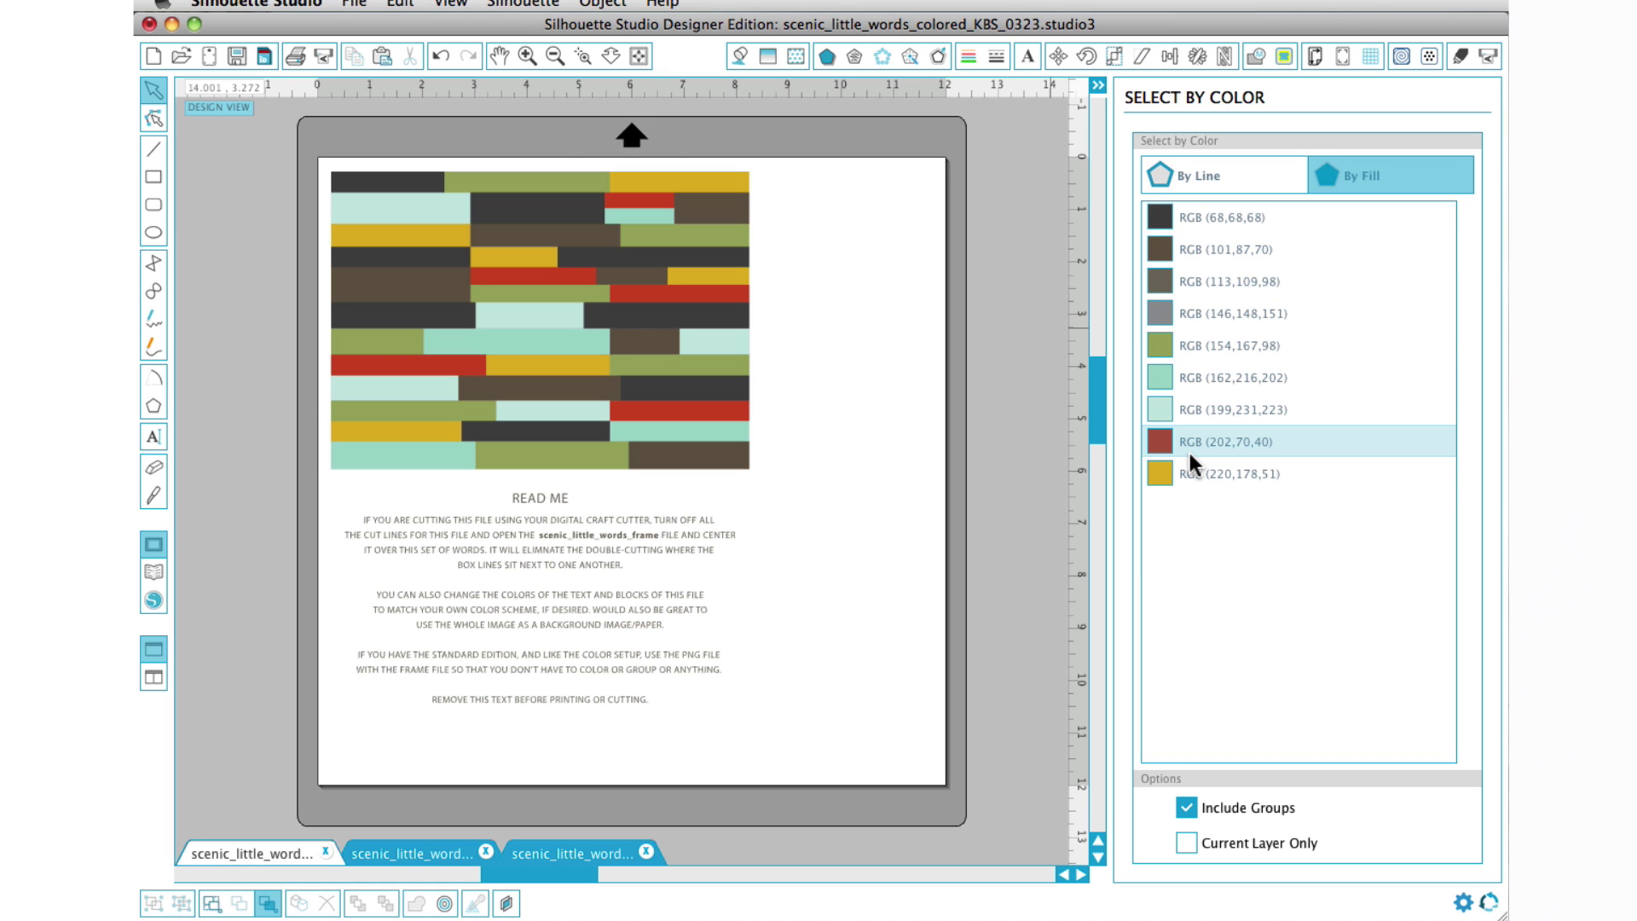
{"action": "left_click", "coordinate": [1206, 218]}
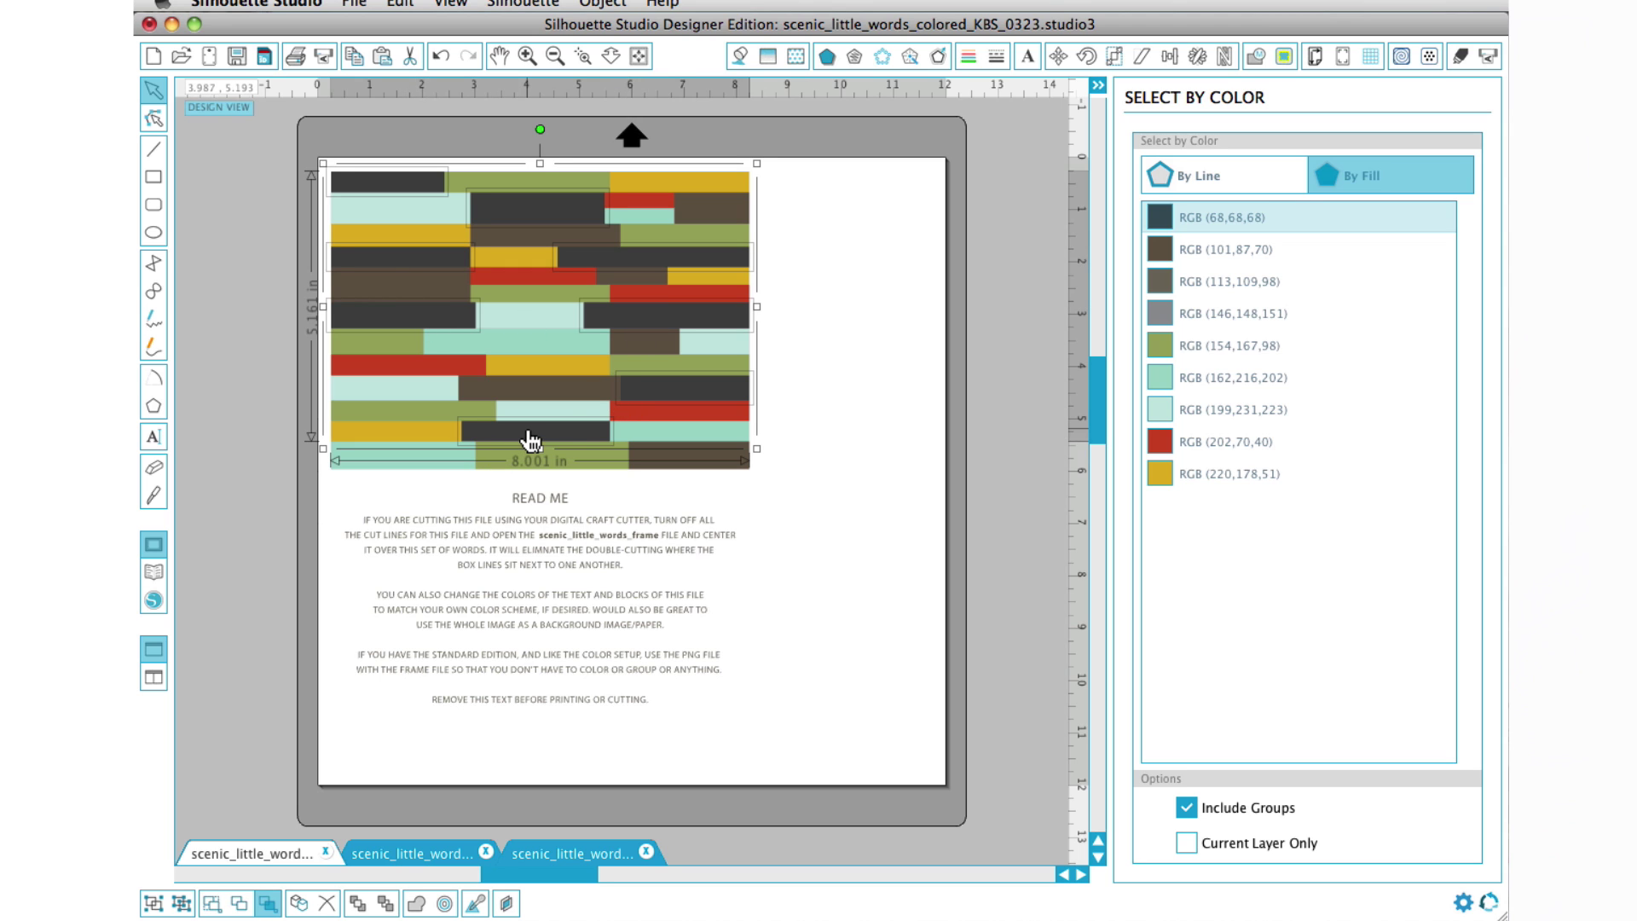
{"action": "key", "text": "Right"}
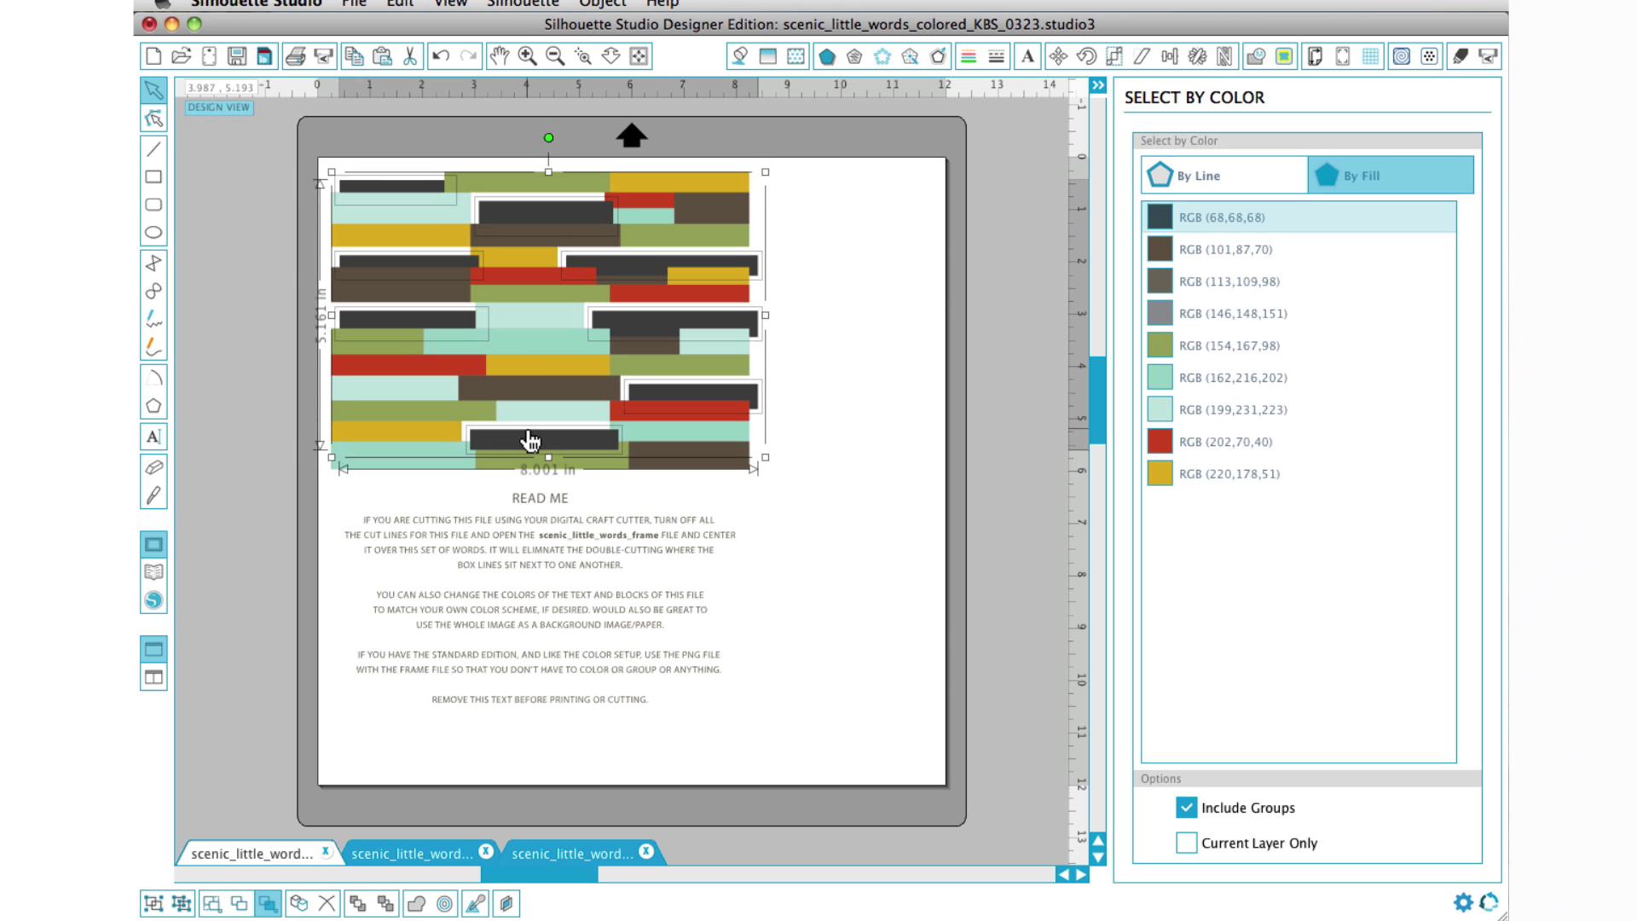
{"action": "key", "text": "Left"}
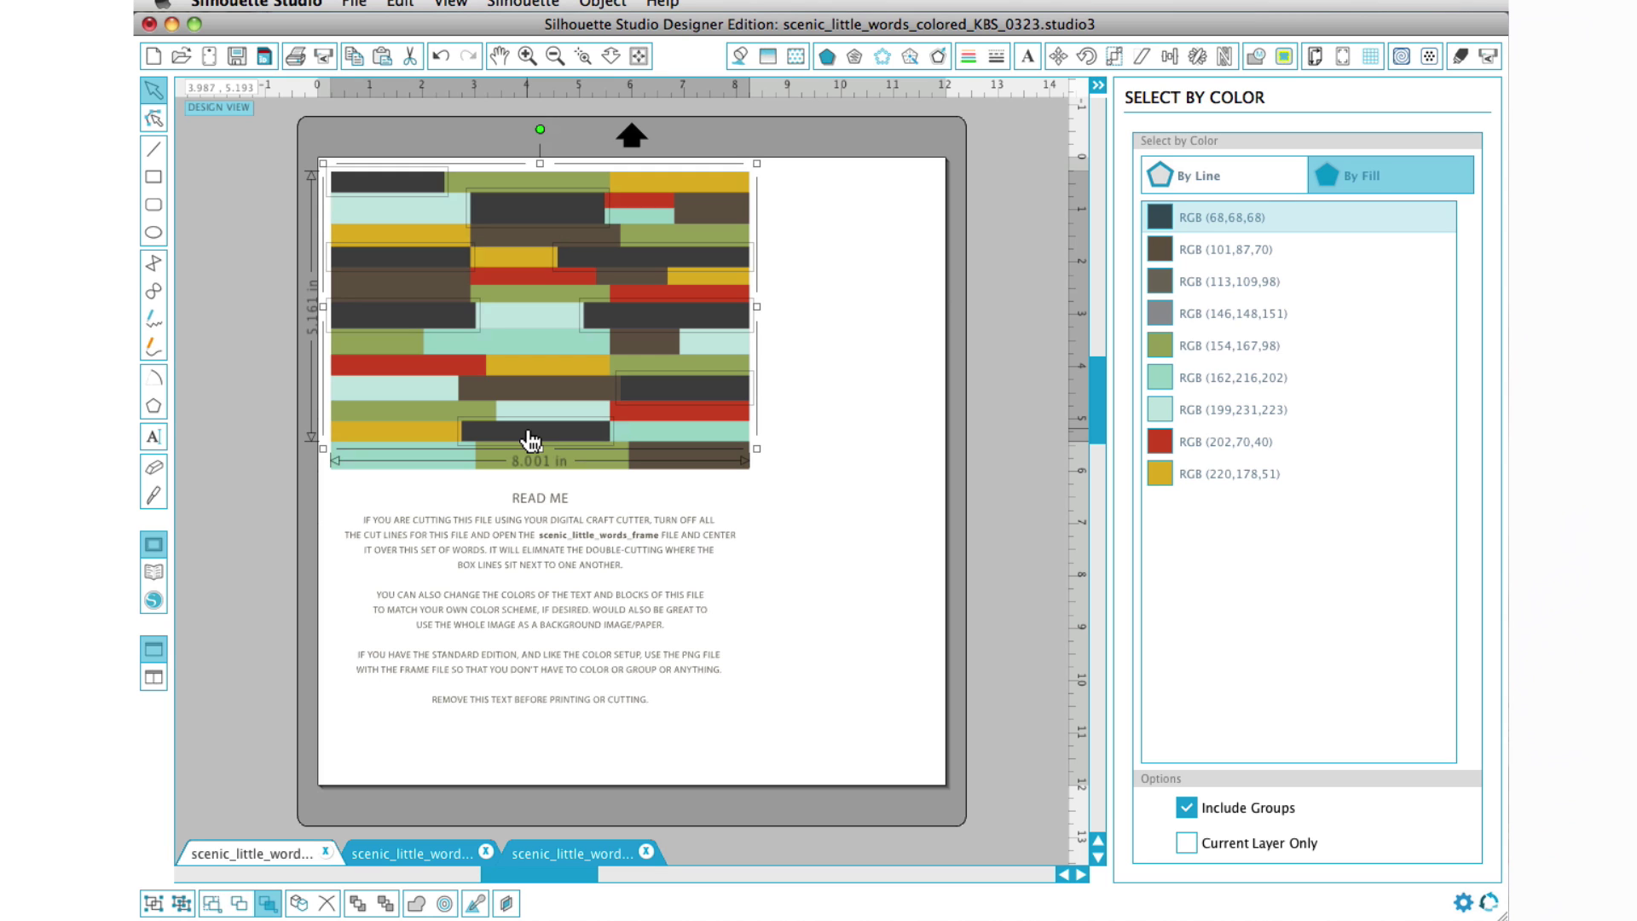
Step: Refill the selected dark grey blocks pale grey-beige #D5D0C7 using Advanced Options sliders, then deselect
{"action": "left_click", "coordinate": [742, 55]}
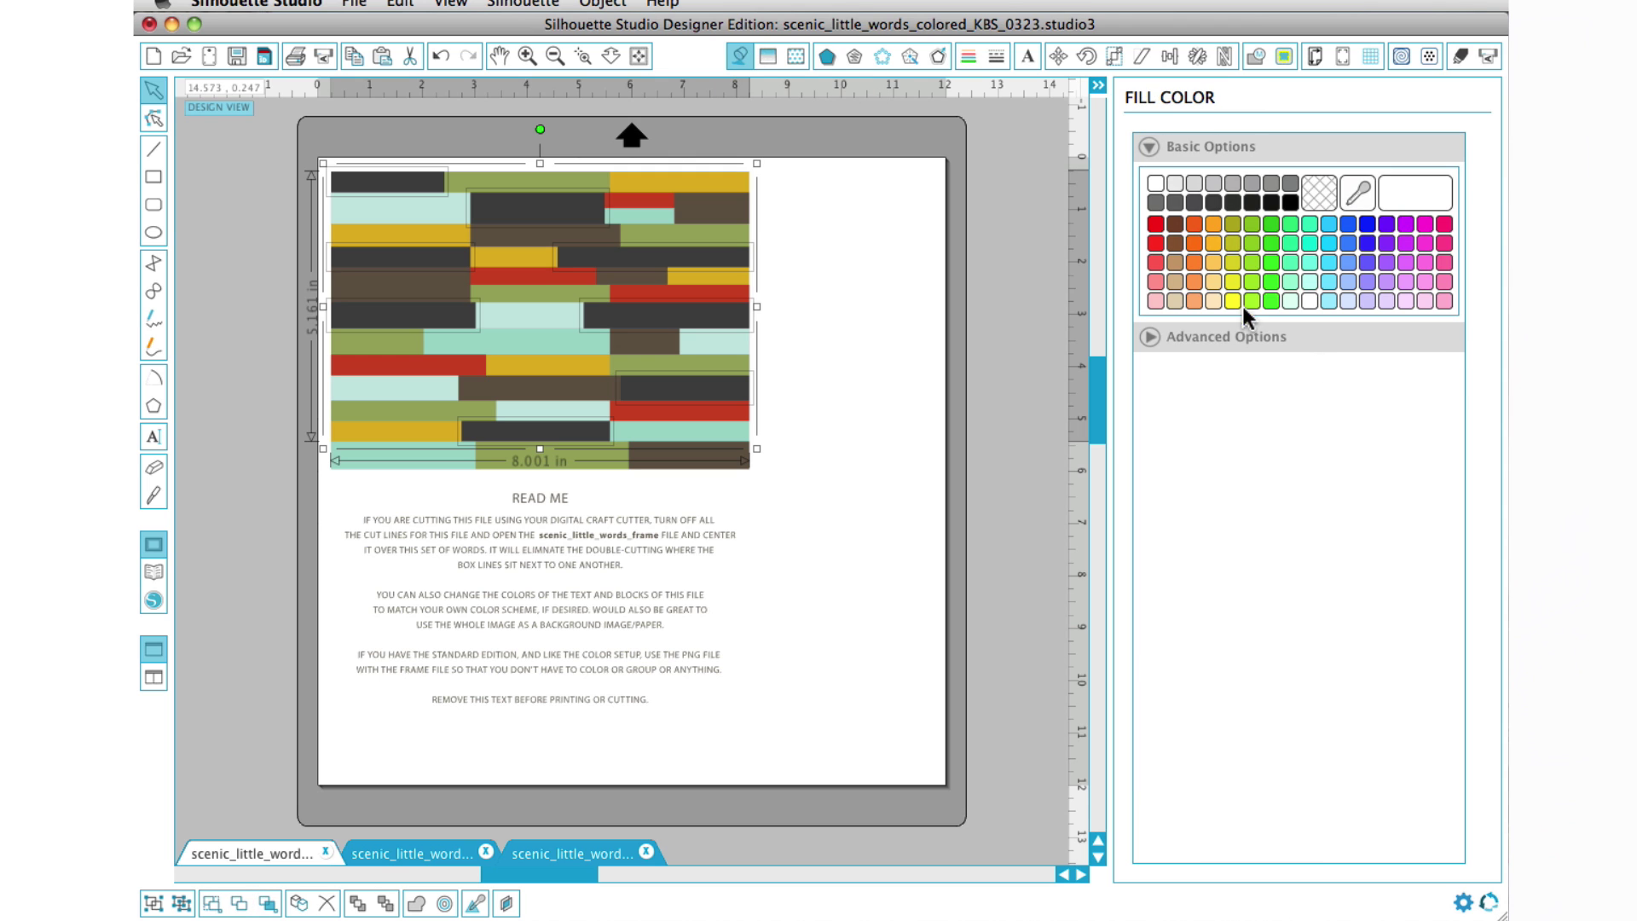
{"action": "left_click", "coordinate": [1291, 282]}
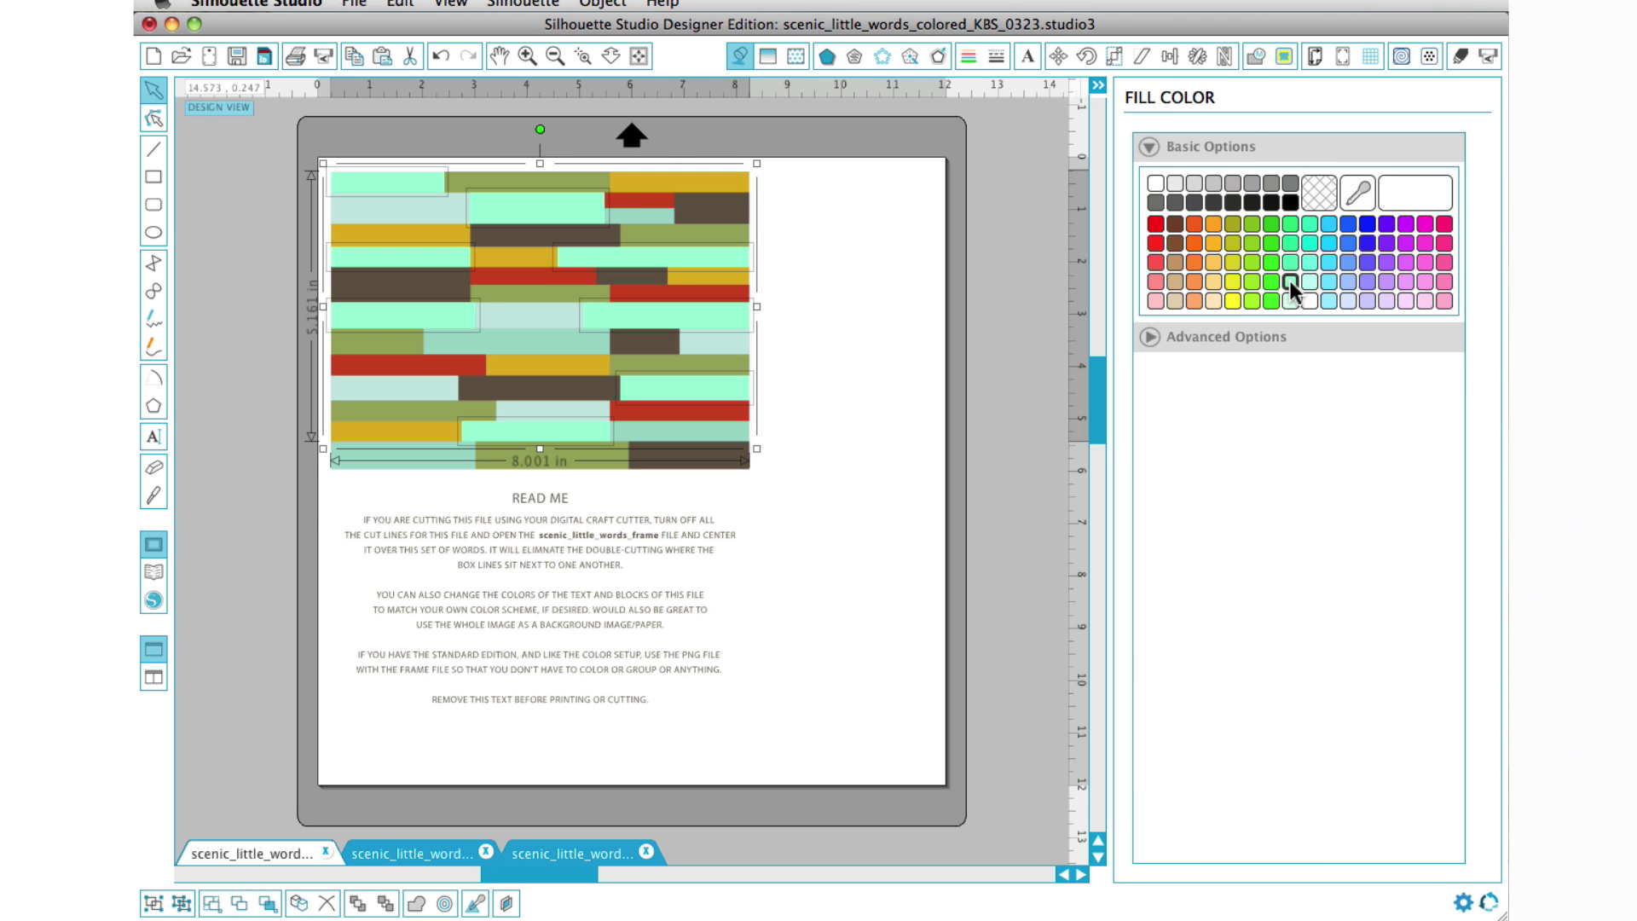
{"action": "left_click", "coordinate": [1150, 336]}
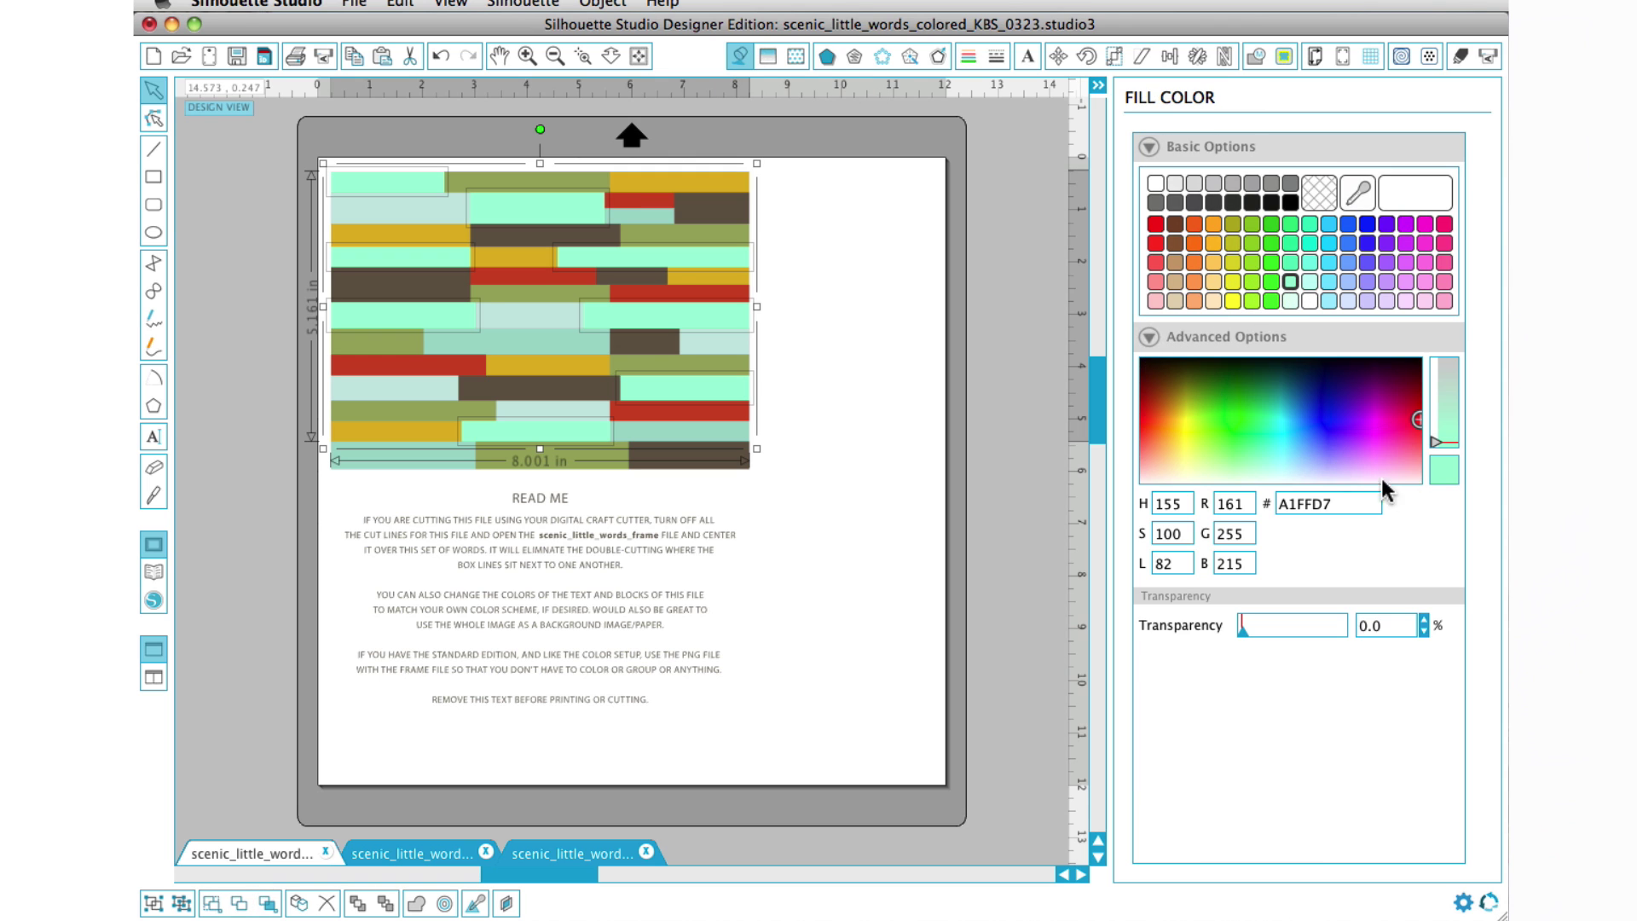
{"action": "left_click_drag", "start_coordinate": [1433, 442], "coordinate": [1431, 402]}
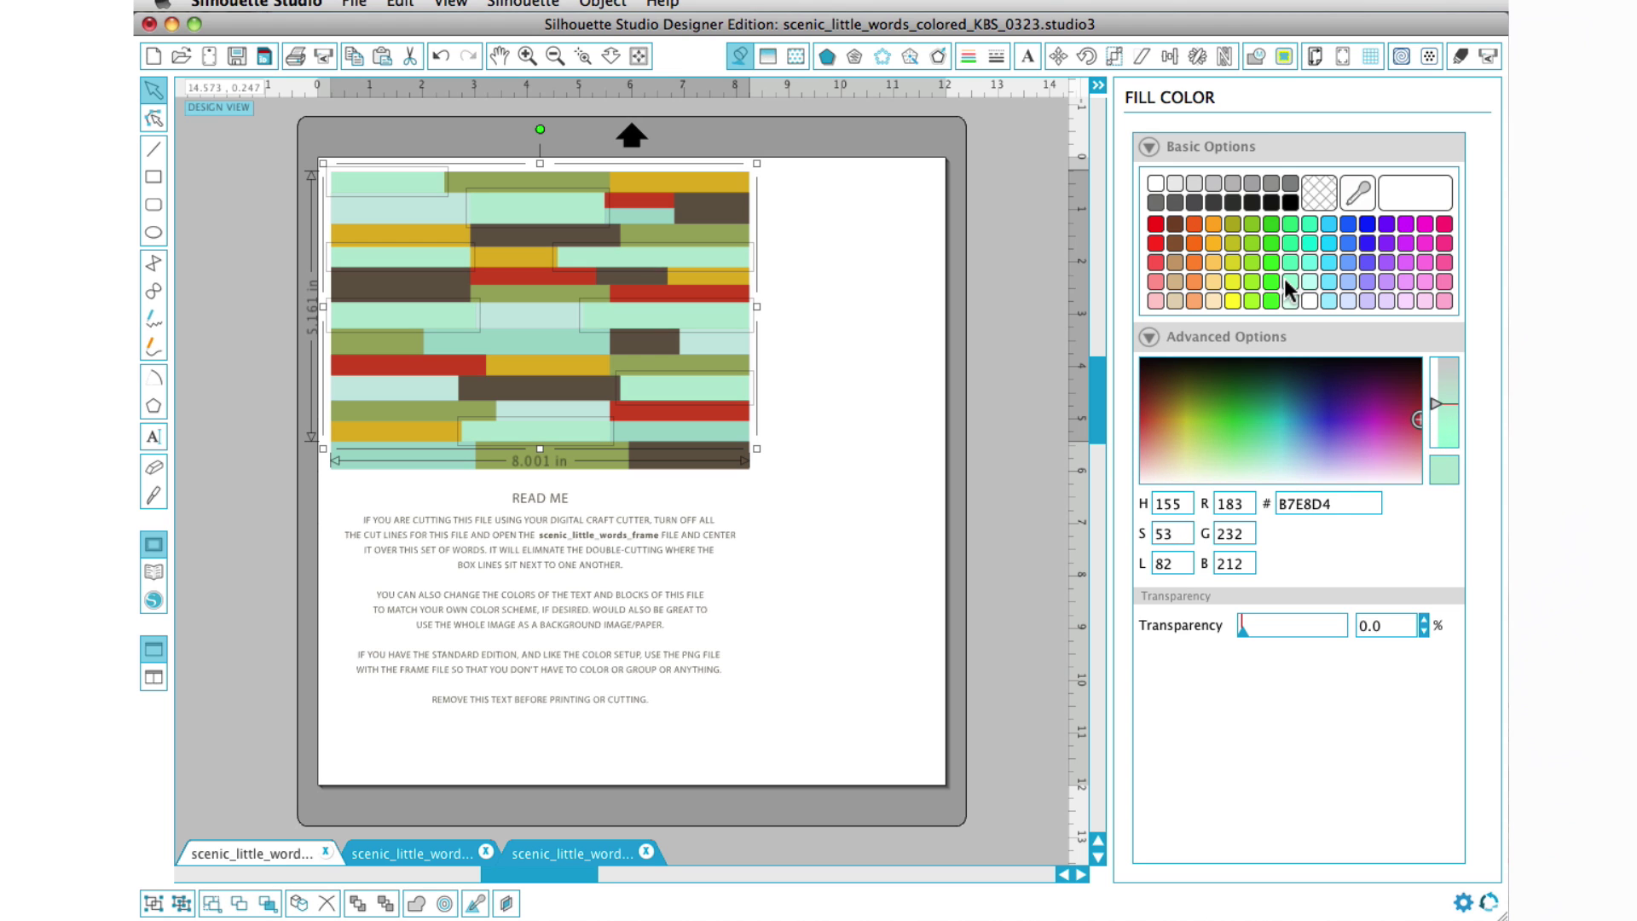
{"action": "left_click", "coordinate": [1174, 281]}
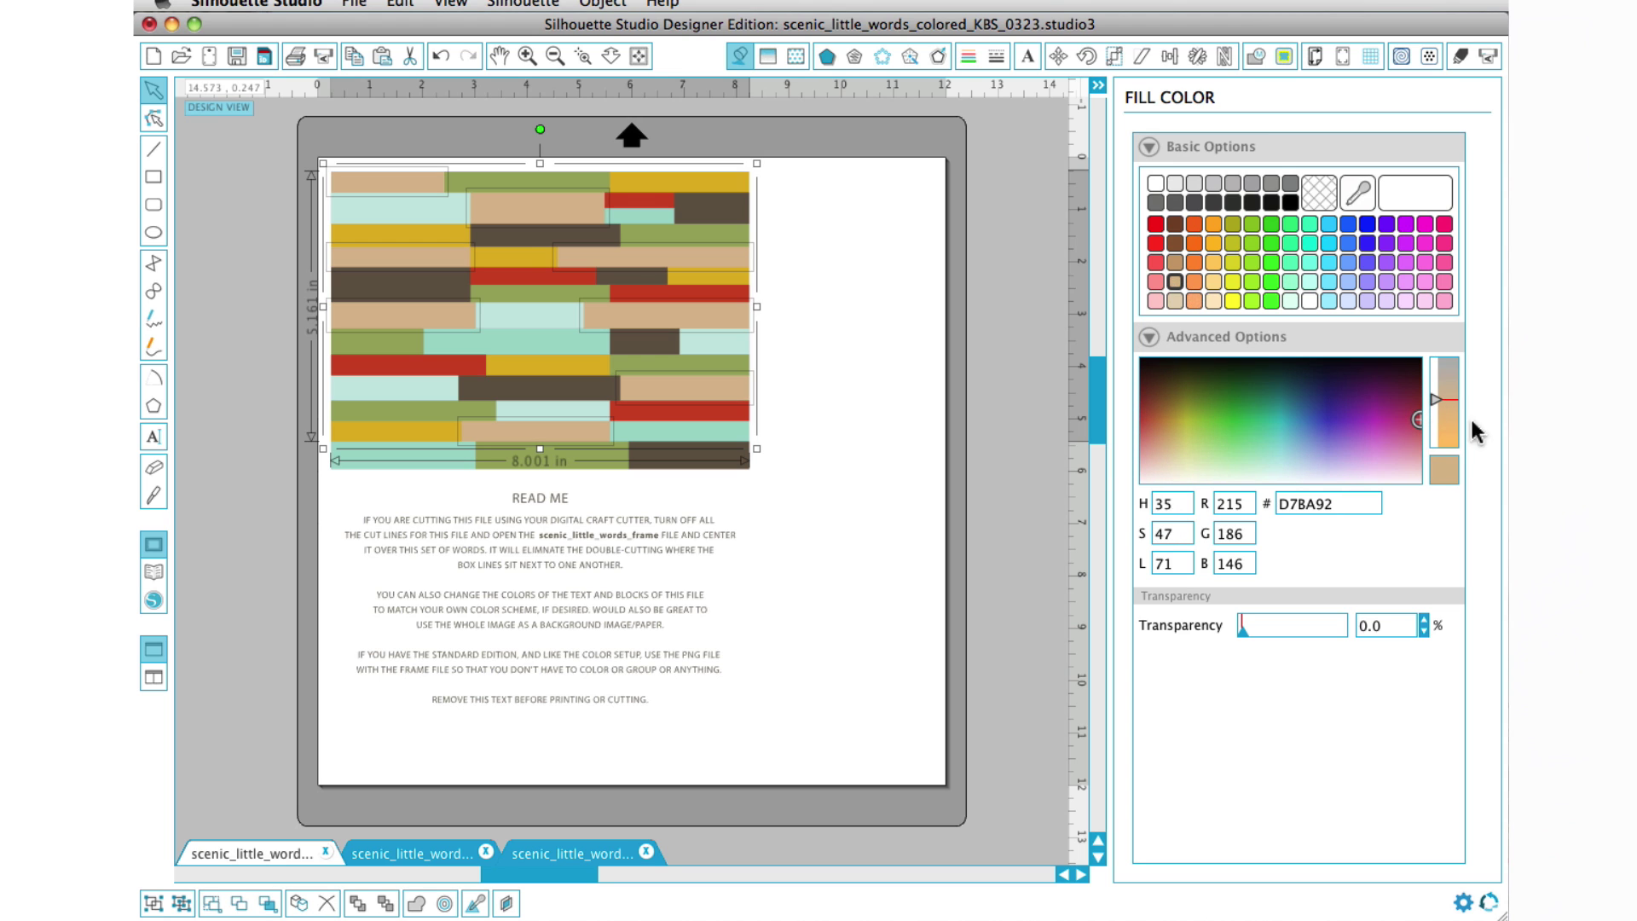
{"action": "left_click", "coordinate": [1174, 301]}
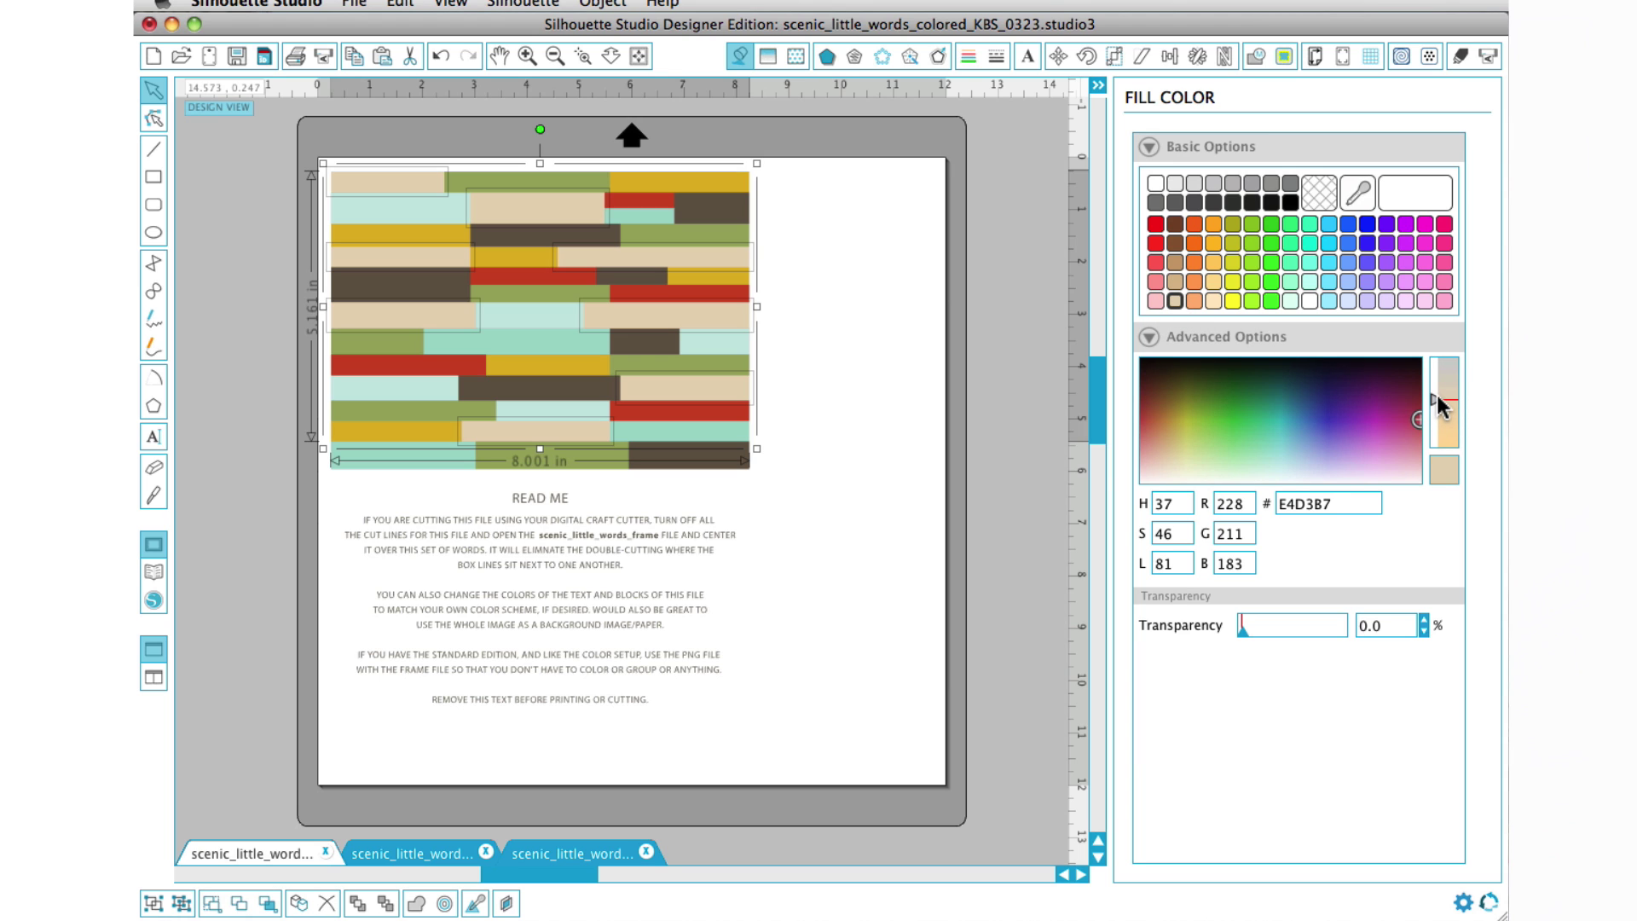
{"action": "left_click_drag", "start_coordinate": [1437, 395], "coordinate": [1435, 372]}
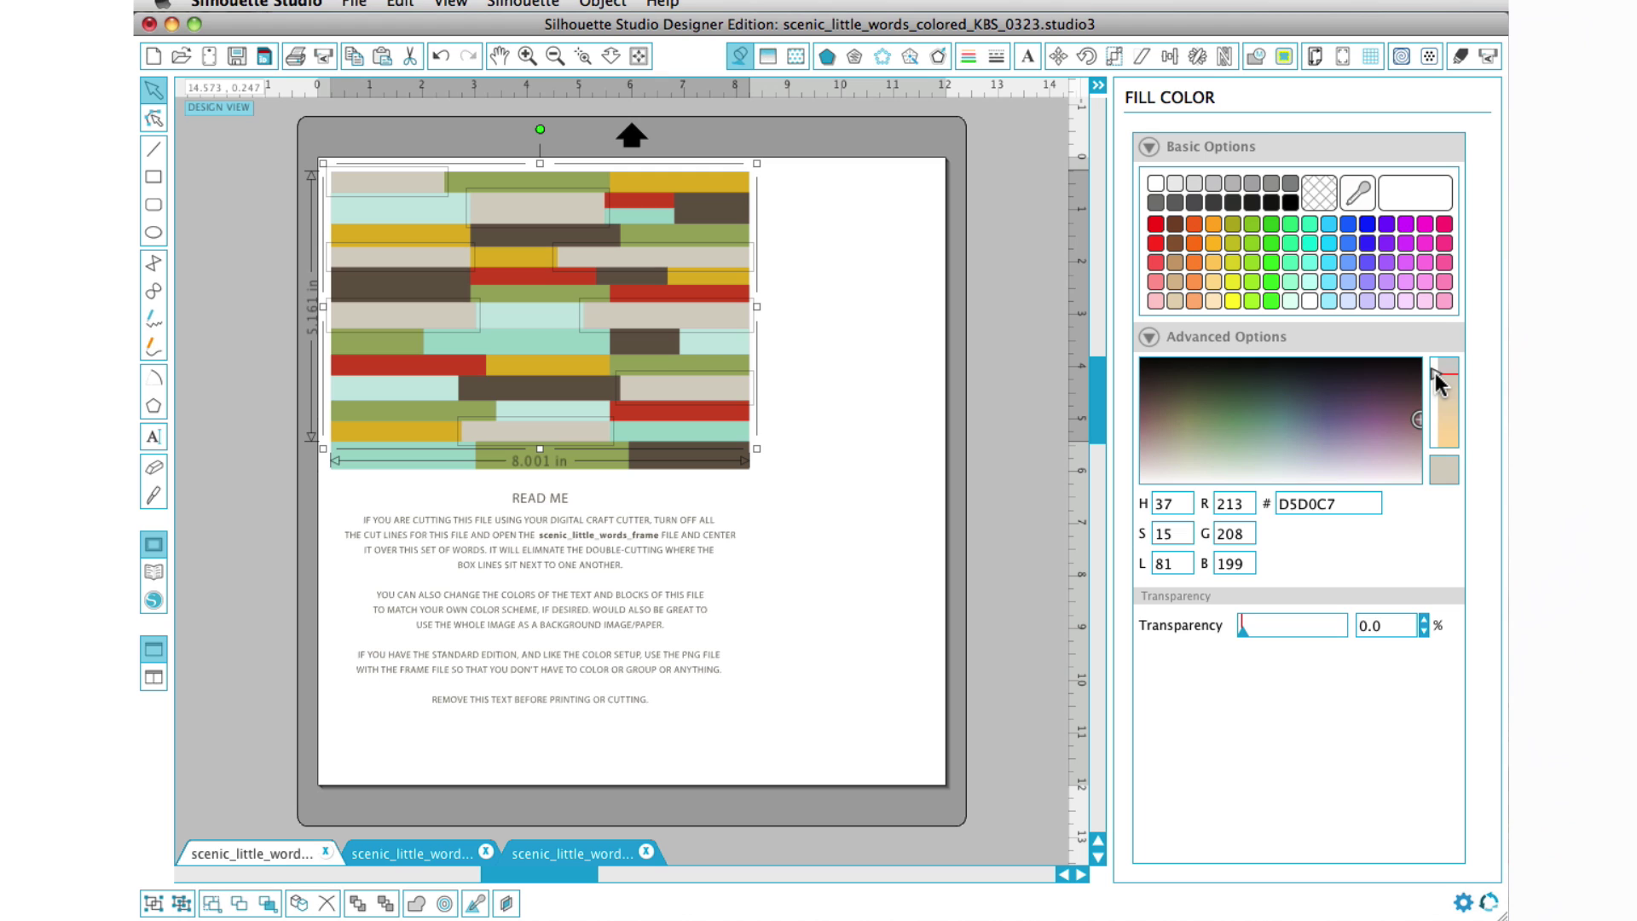
{"action": "left_click", "coordinate": [909, 316]}
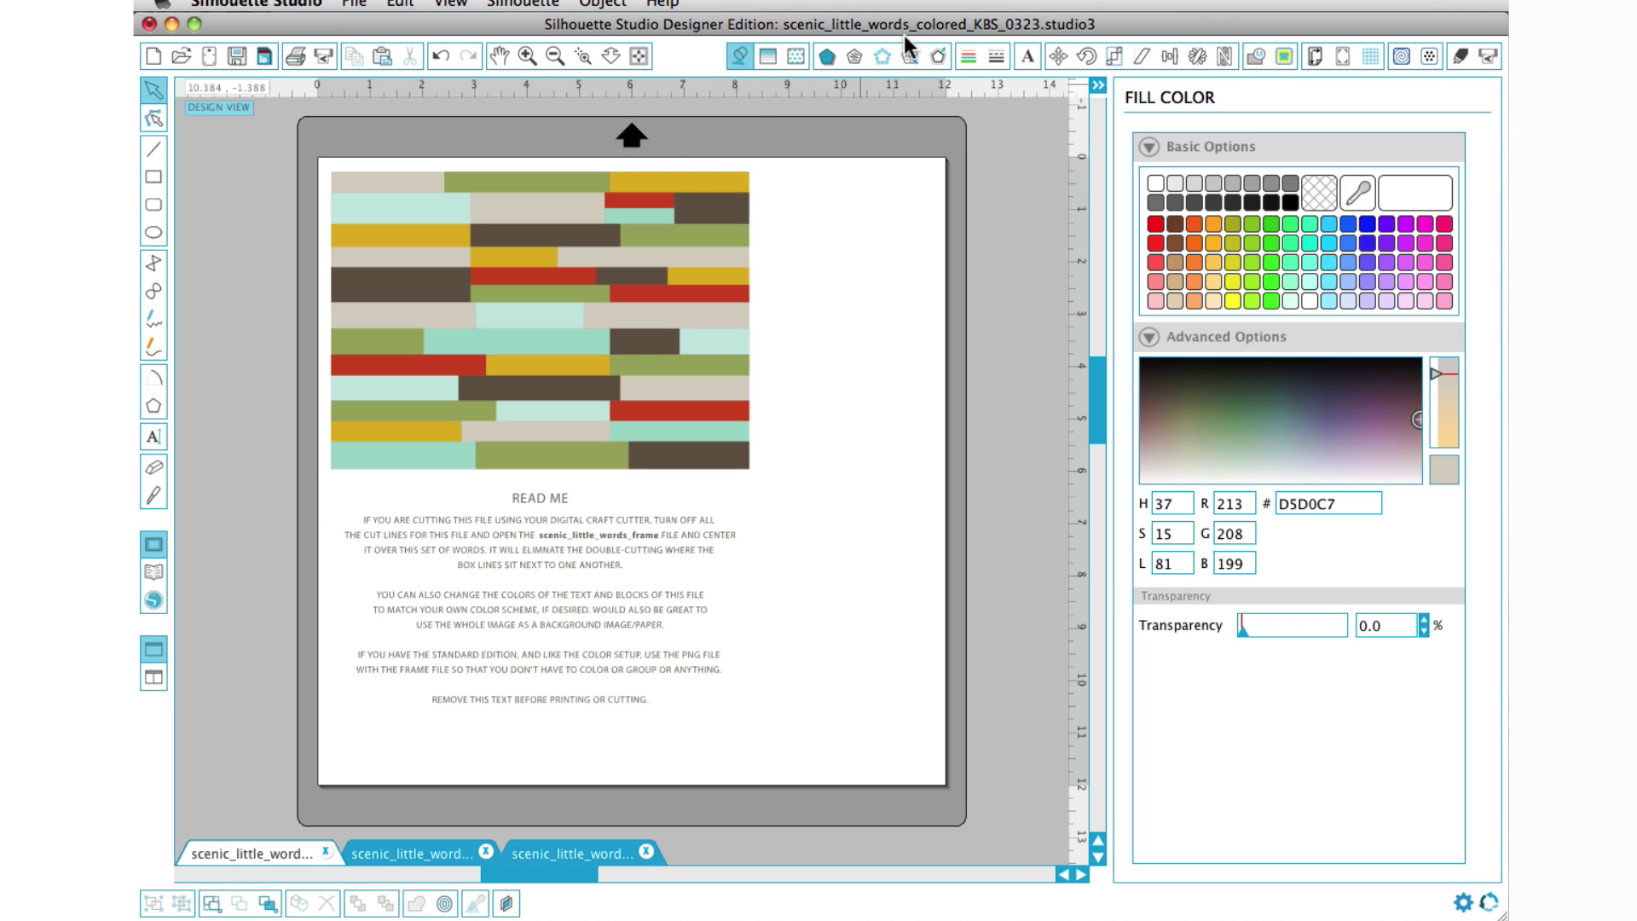
Step: Select all yellow RGB (220,178,51) blocks by colour and eyedrop the beige fill onto them
{"action": "left_click", "coordinate": [400, 4]}
{"action": "left_click", "coordinate": [520, 268]}
{"action": "left_click", "coordinate": [1182, 465]}
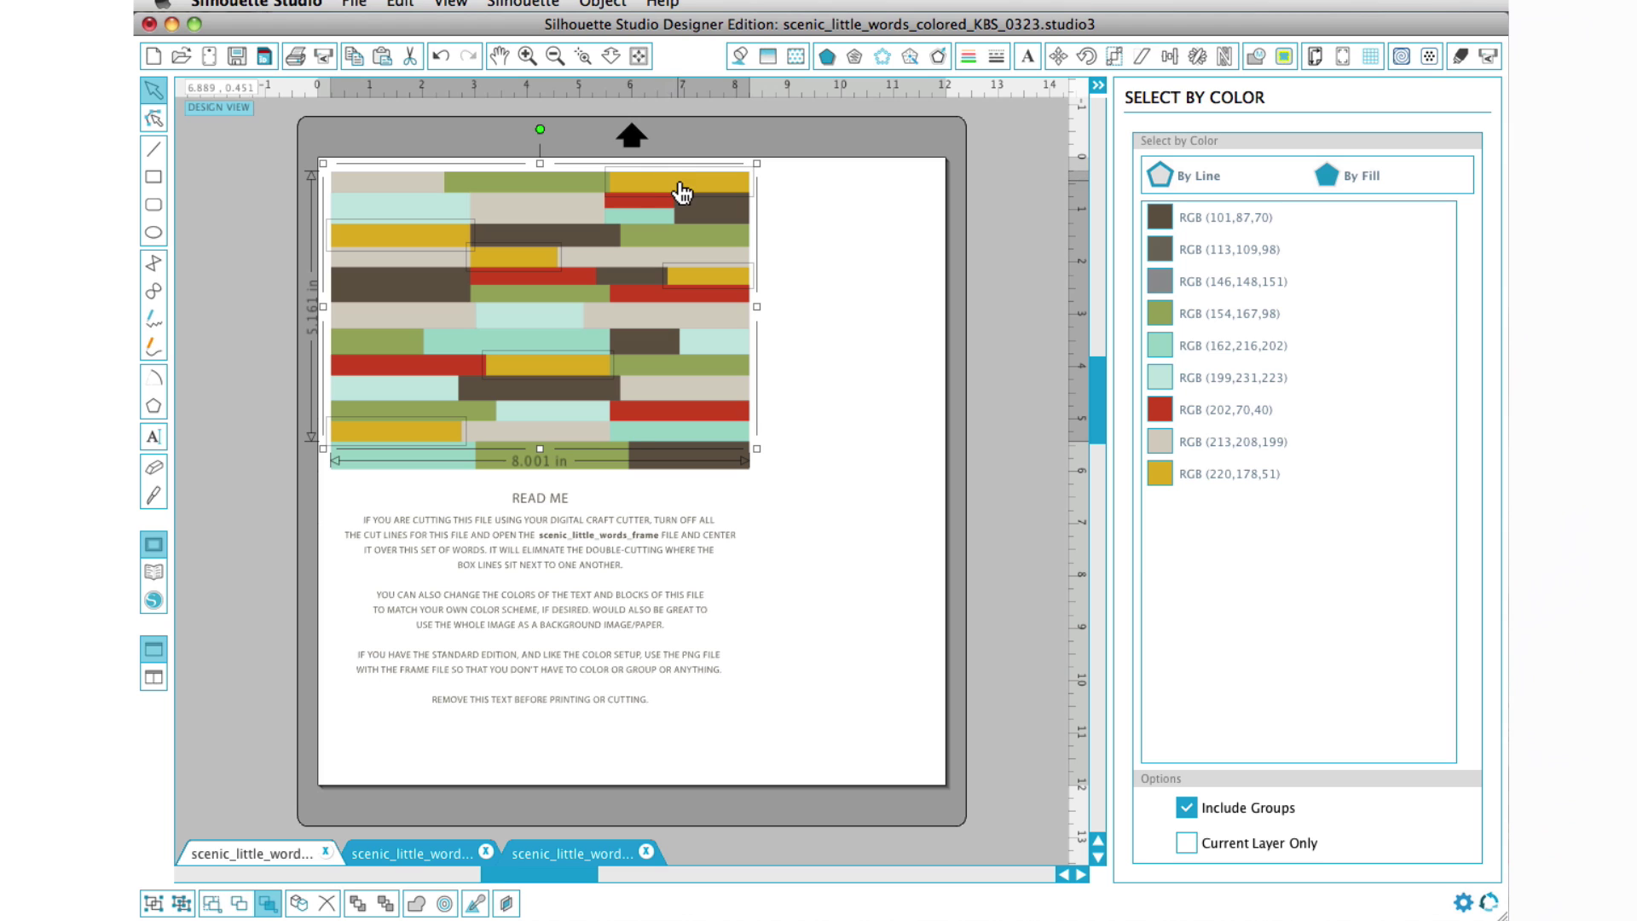
{"action": "left_click", "coordinate": [476, 904]}
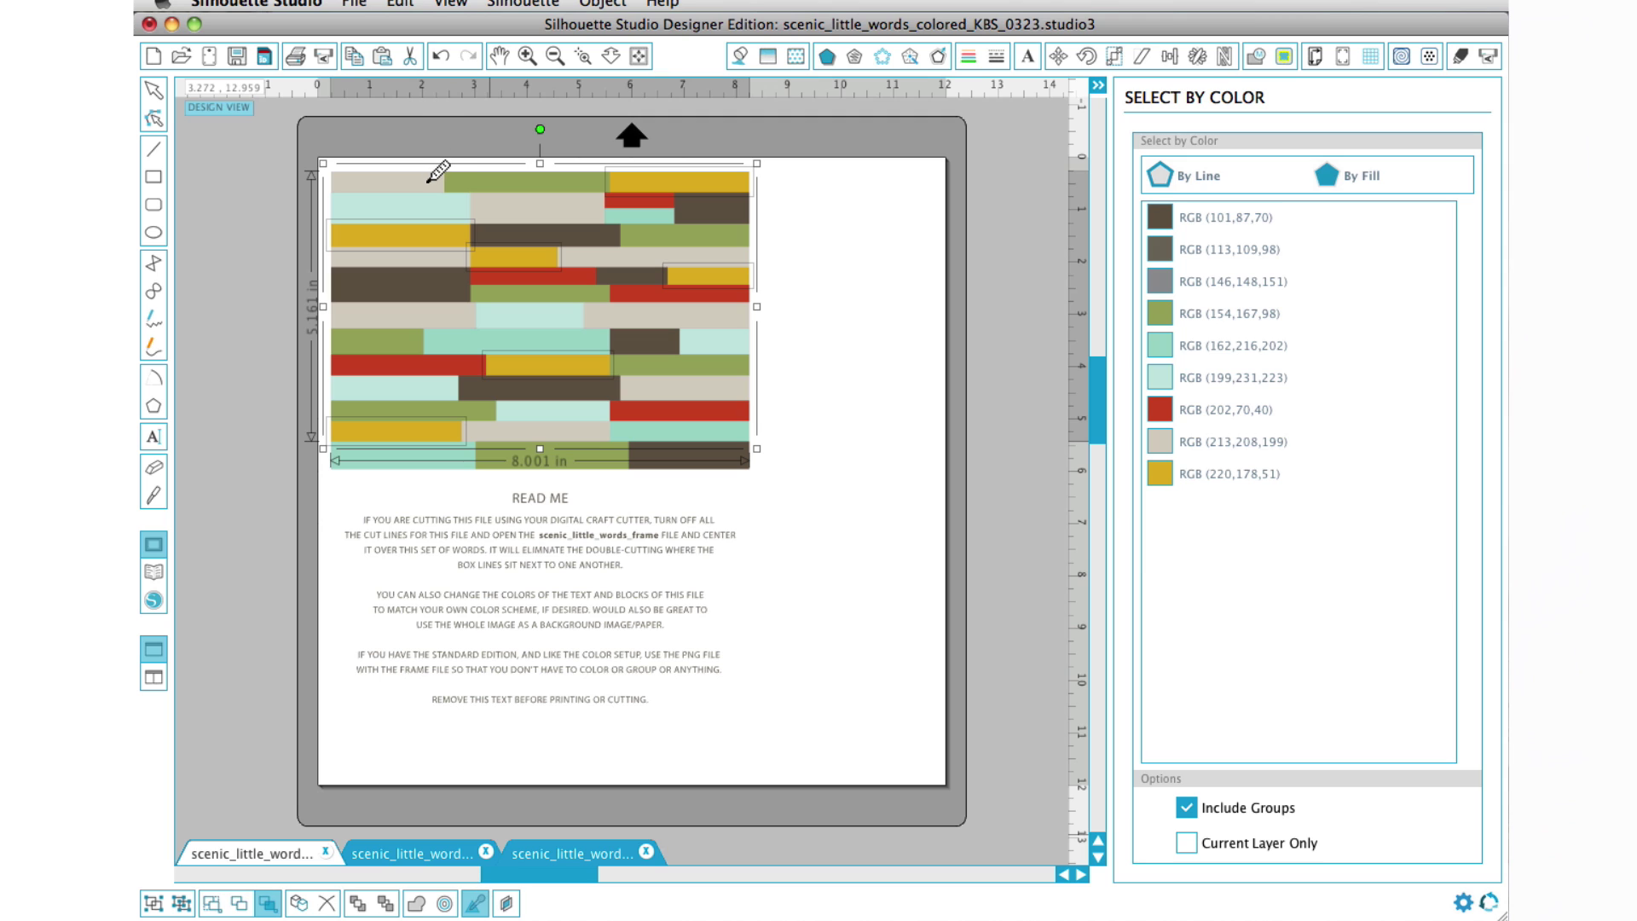
{"action": "left_click_drag", "start_coordinate": [428, 183], "coordinate": [731, 203]}
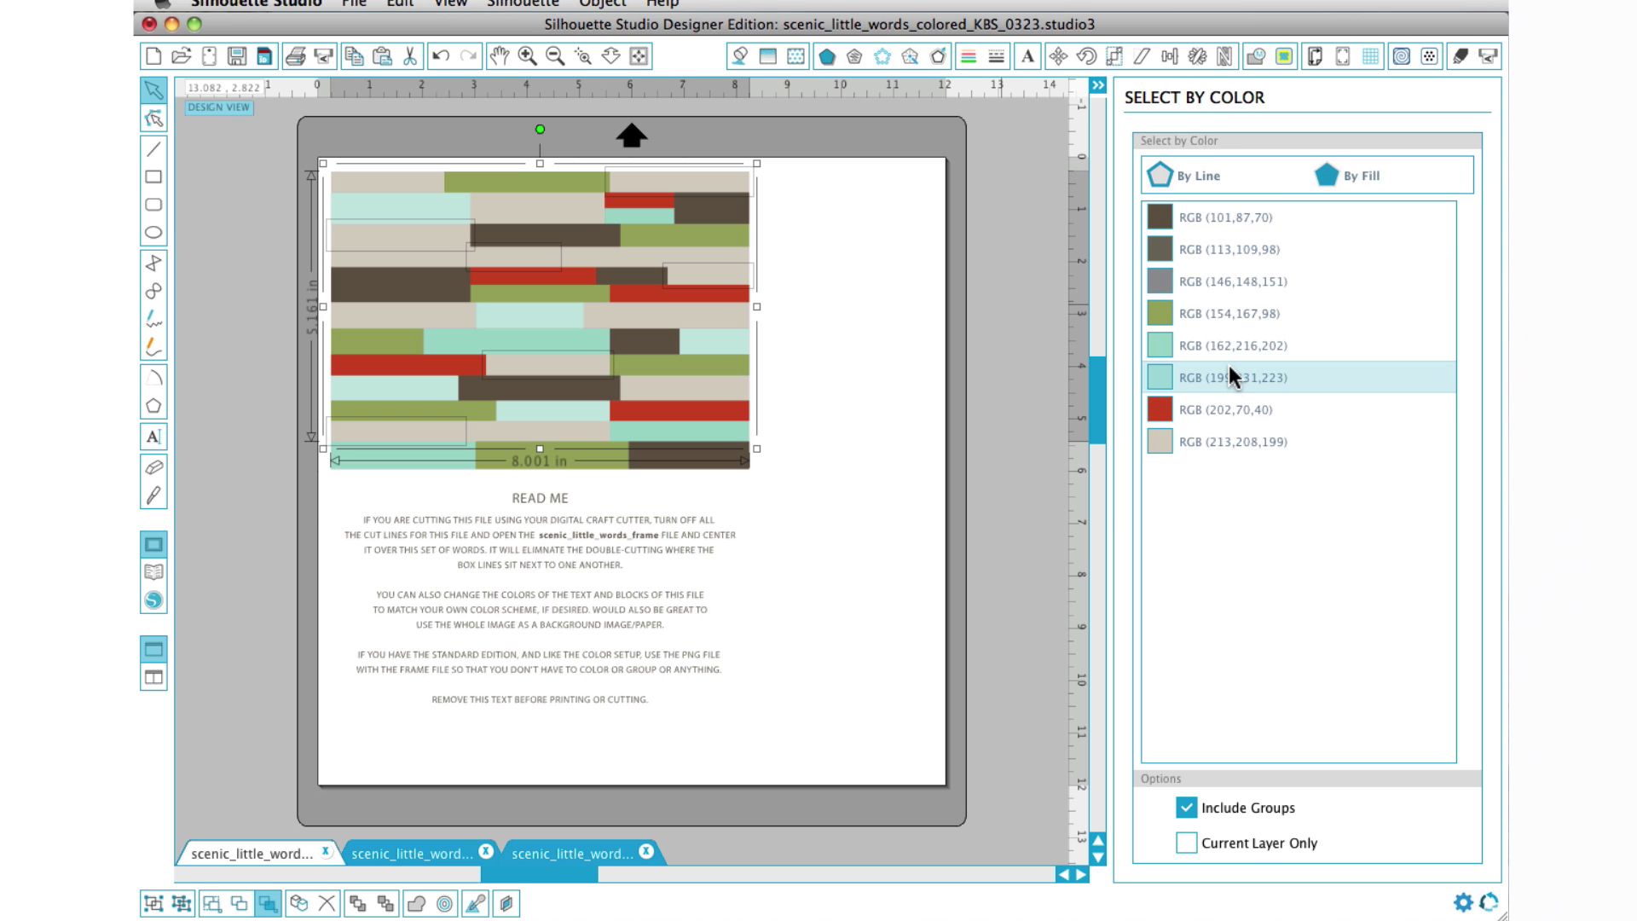
Step: Fill the selected blocks with the light purple swatch #E9DBFF and deselect them
{"action": "left_click", "coordinate": [737, 57]}
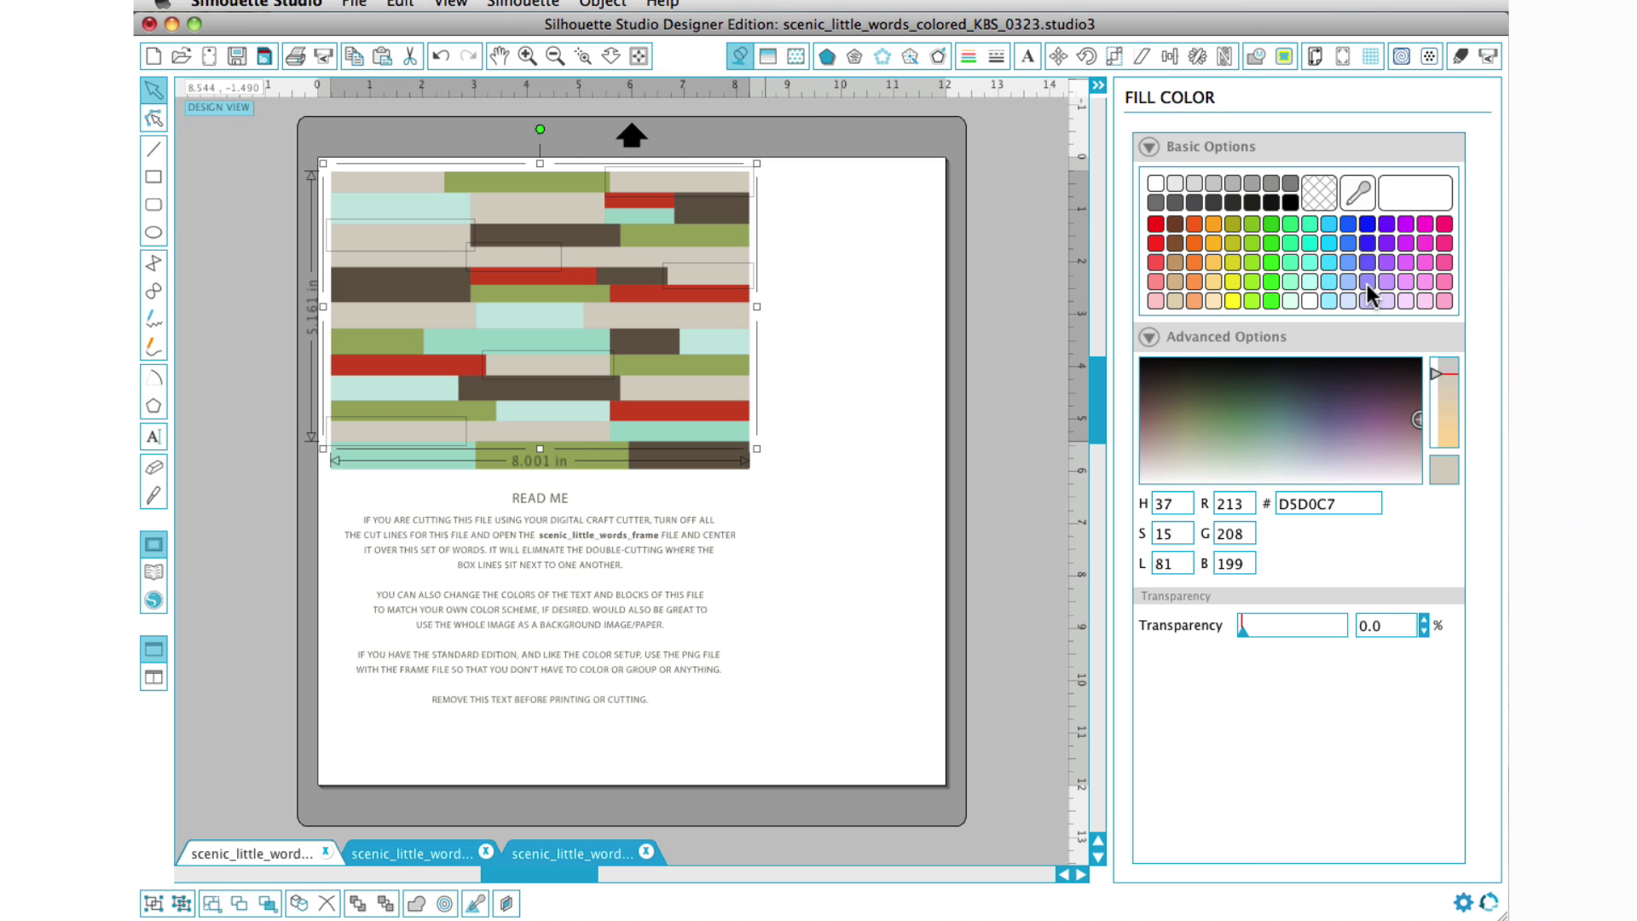
{"action": "left_click", "coordinate": [1388, 300]}
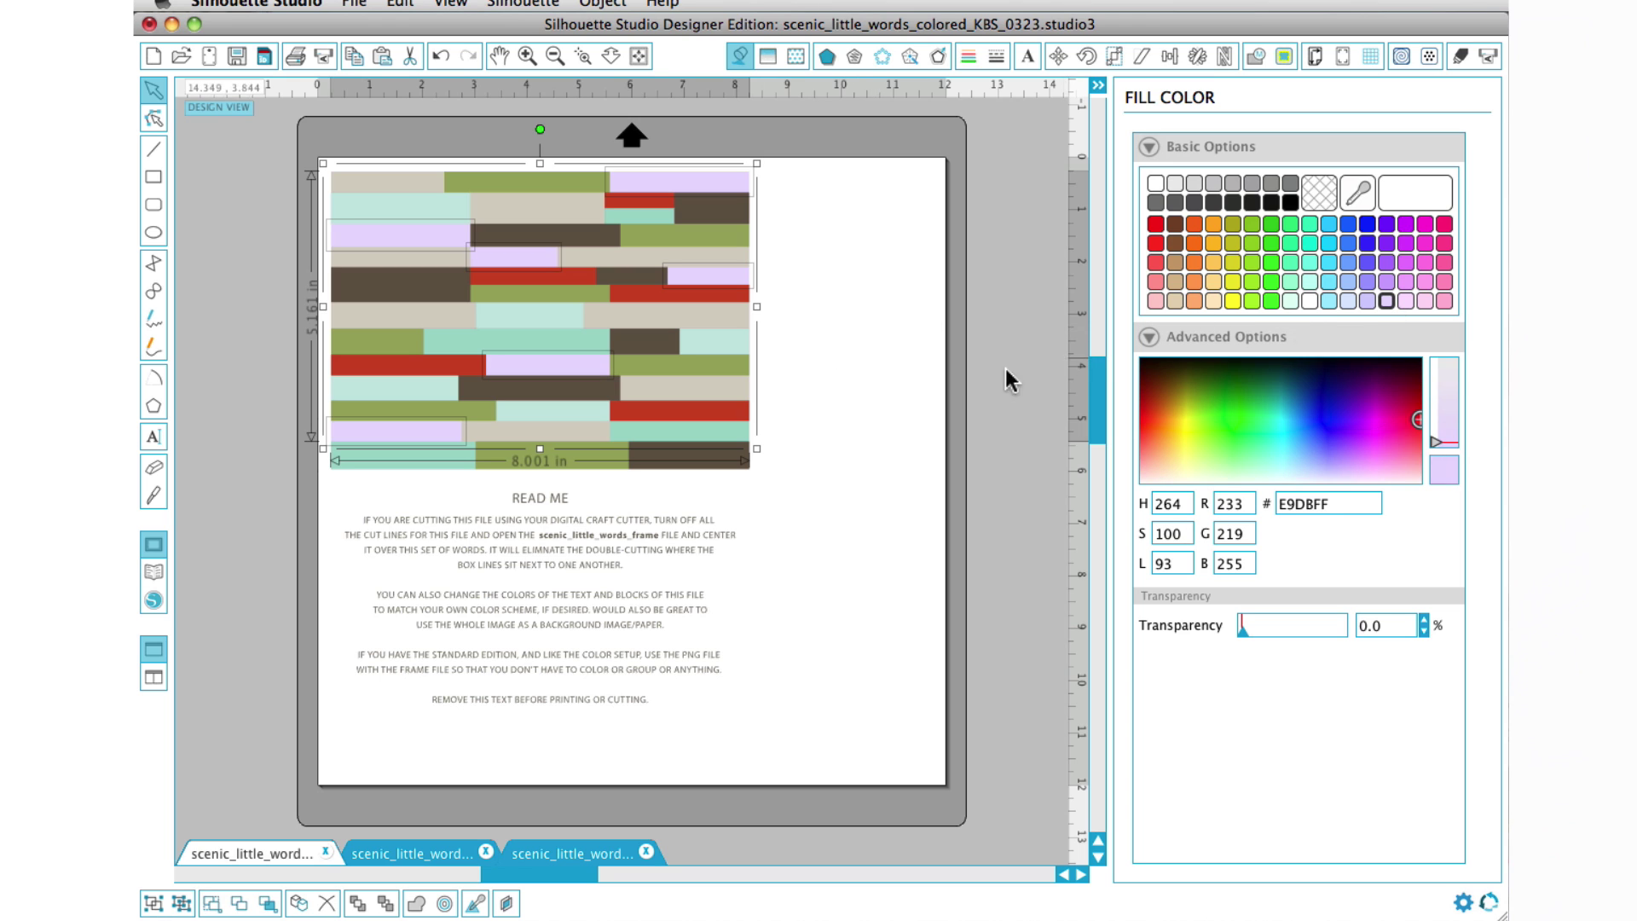
{"action": "left_click", "coordinate": [878, 350]}
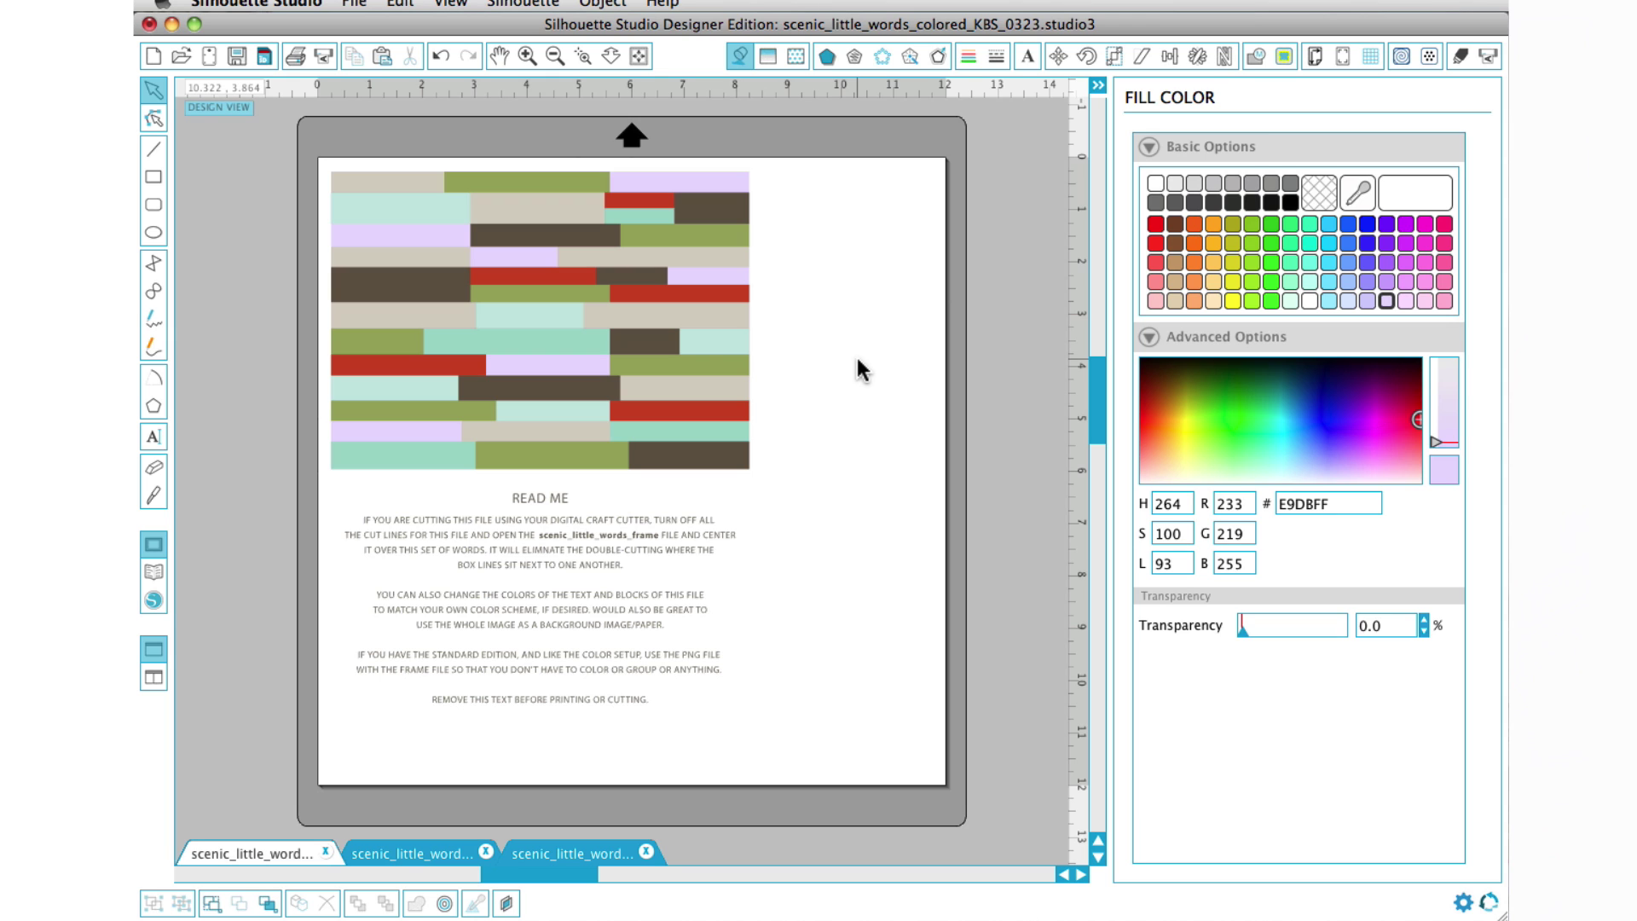
Step: Group the colour blocks and paste the word text on top with a white fill
{"action": "left_click_drag", "start_coordinate": [325, 162], "coordinate": [815, 471]}
{"action": "key", "text": "super+g"}
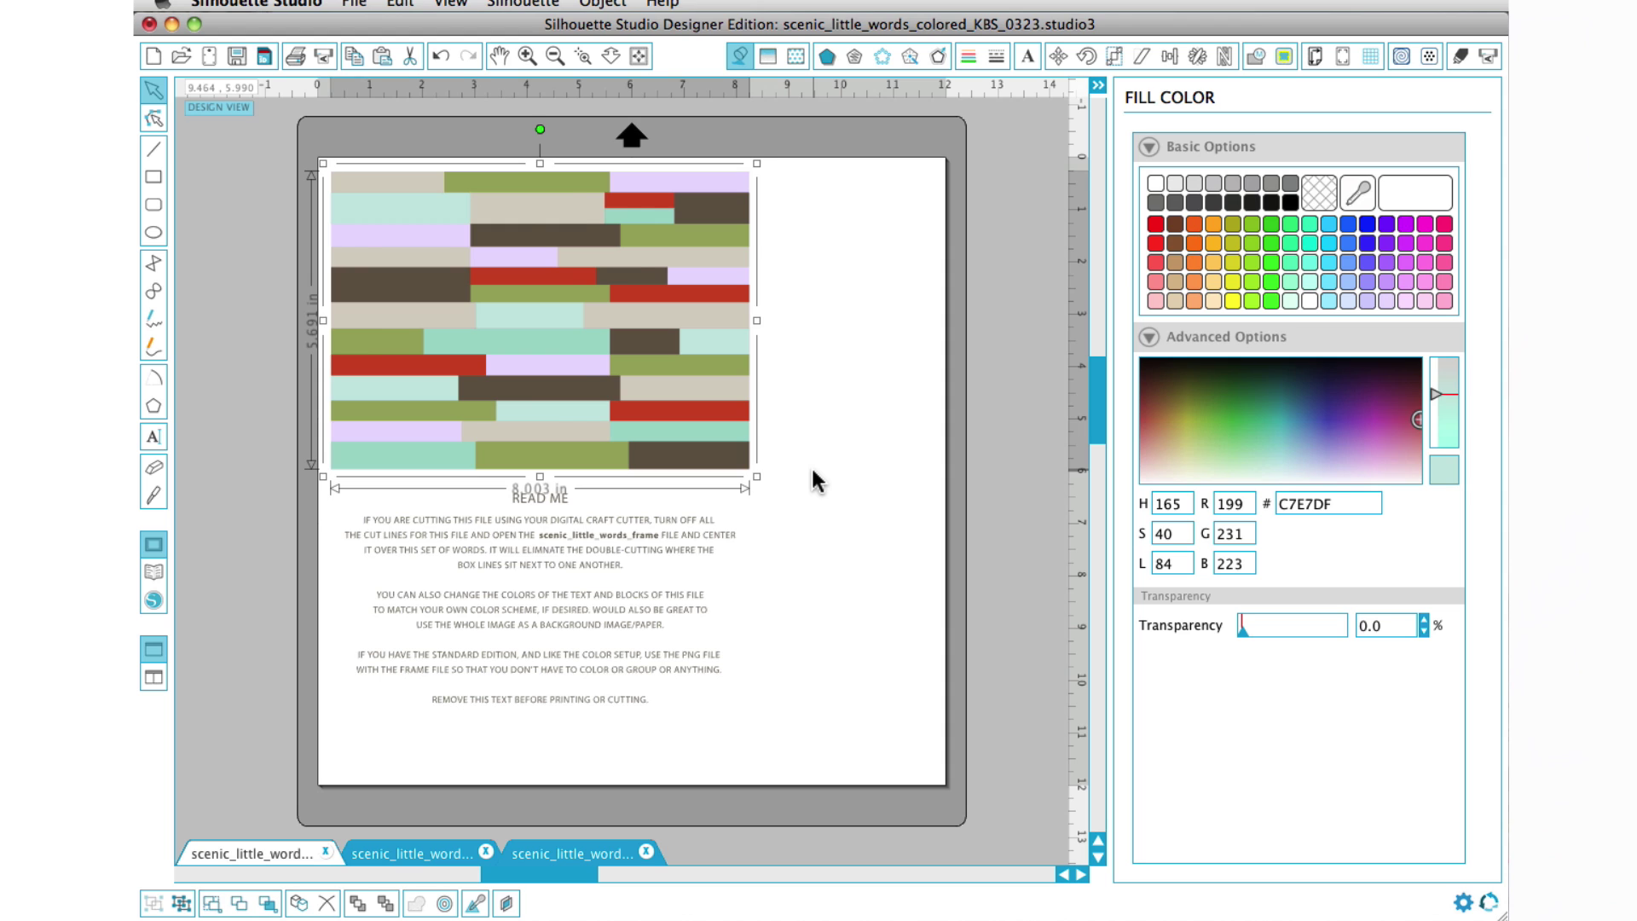
{"action": "key", "text": "ctrl+f"}
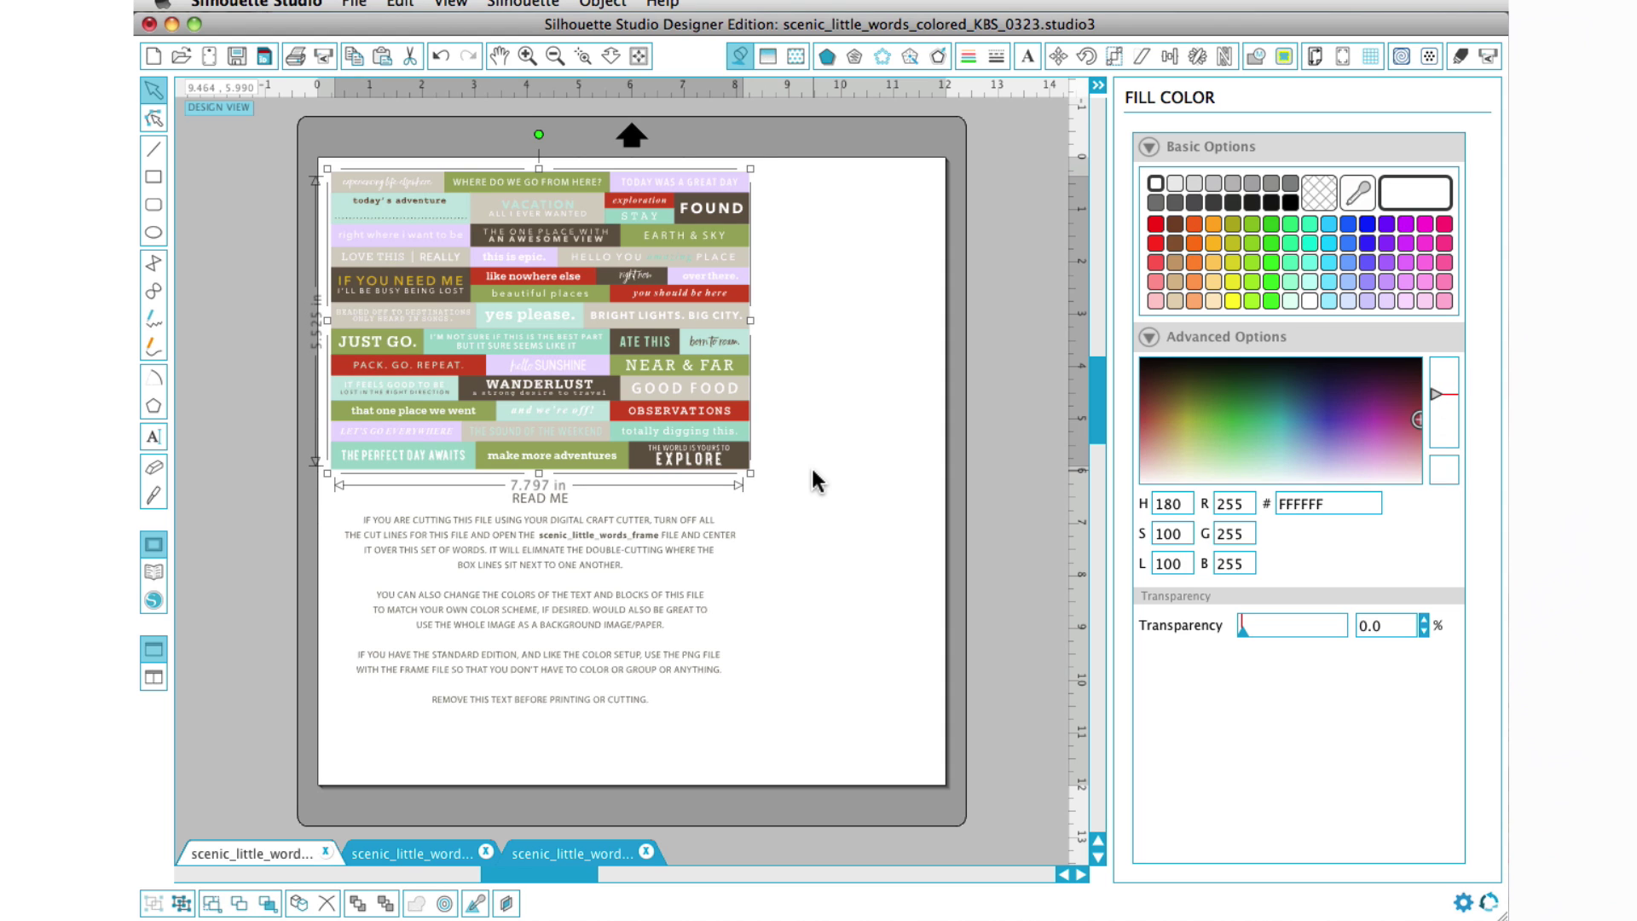
{"action": "left_click", "coordinate": [1154, 184]}
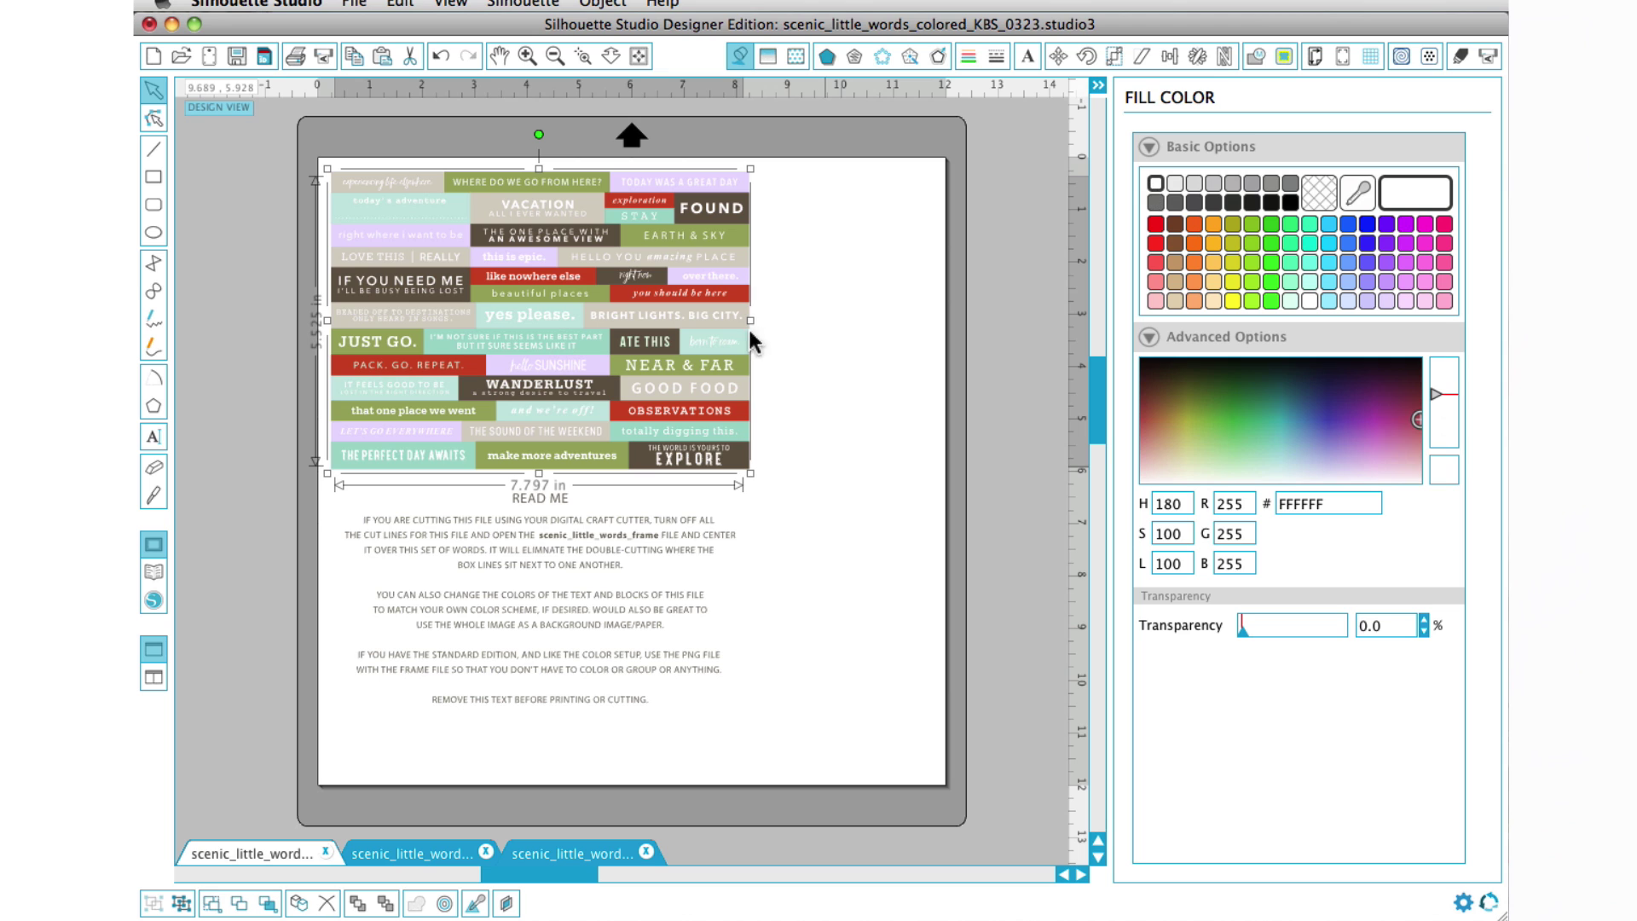
Step: Check the word art's right-click actions, then select the word art and the READ ME block
{"action": "right_click", "coordinate": [665, 288]}
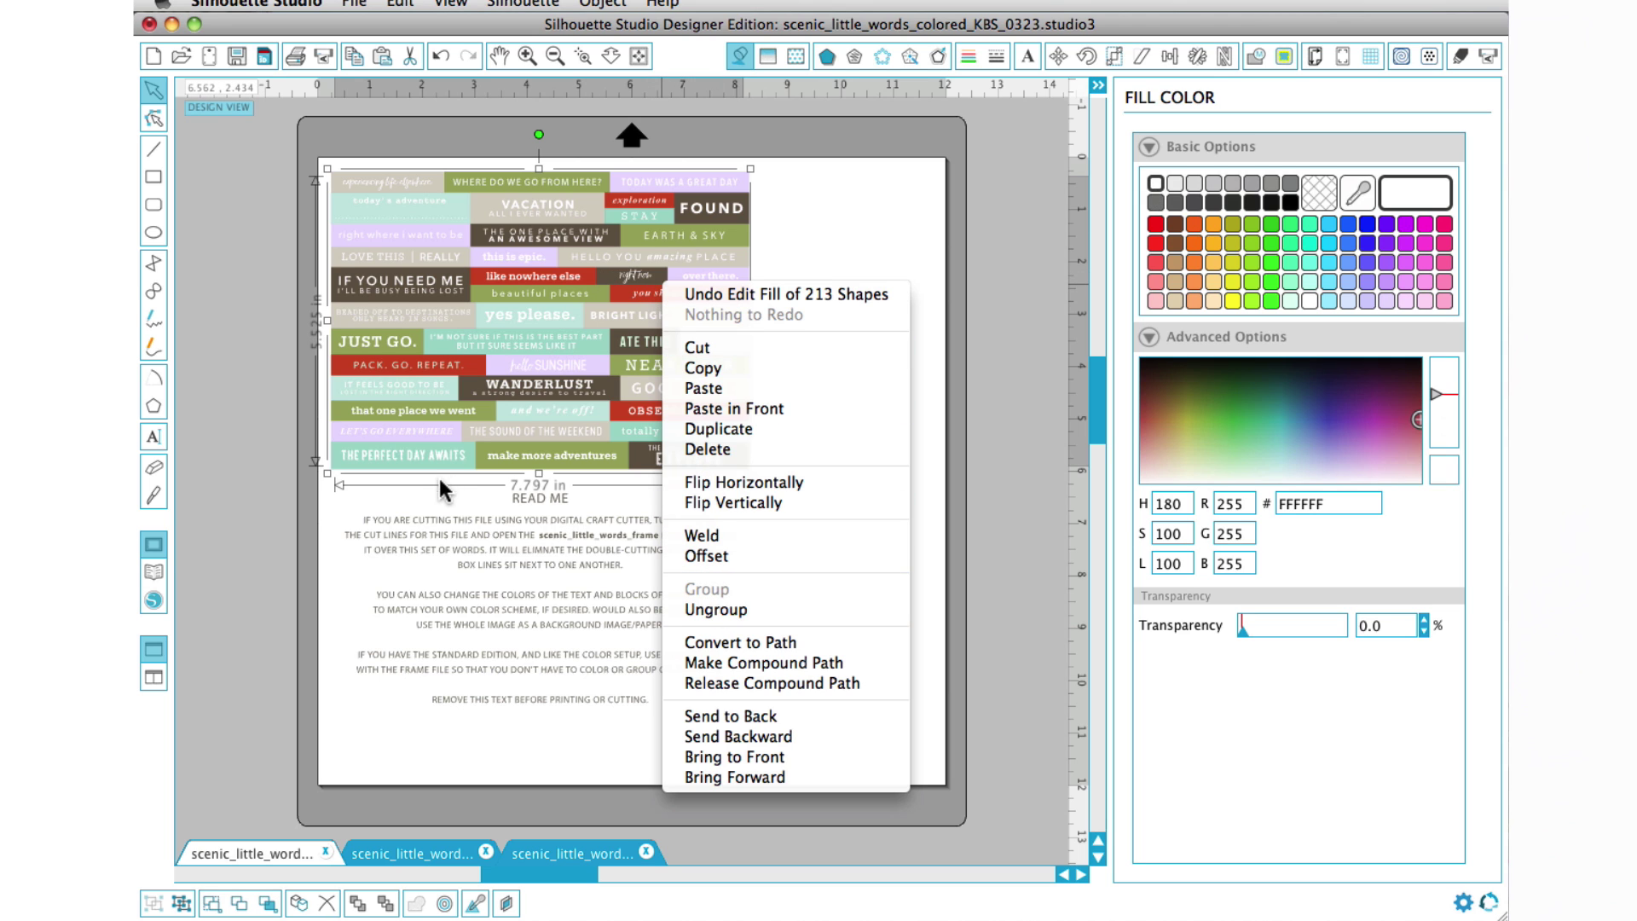
{"action": "left_click", "coordinate": [855, 207]}
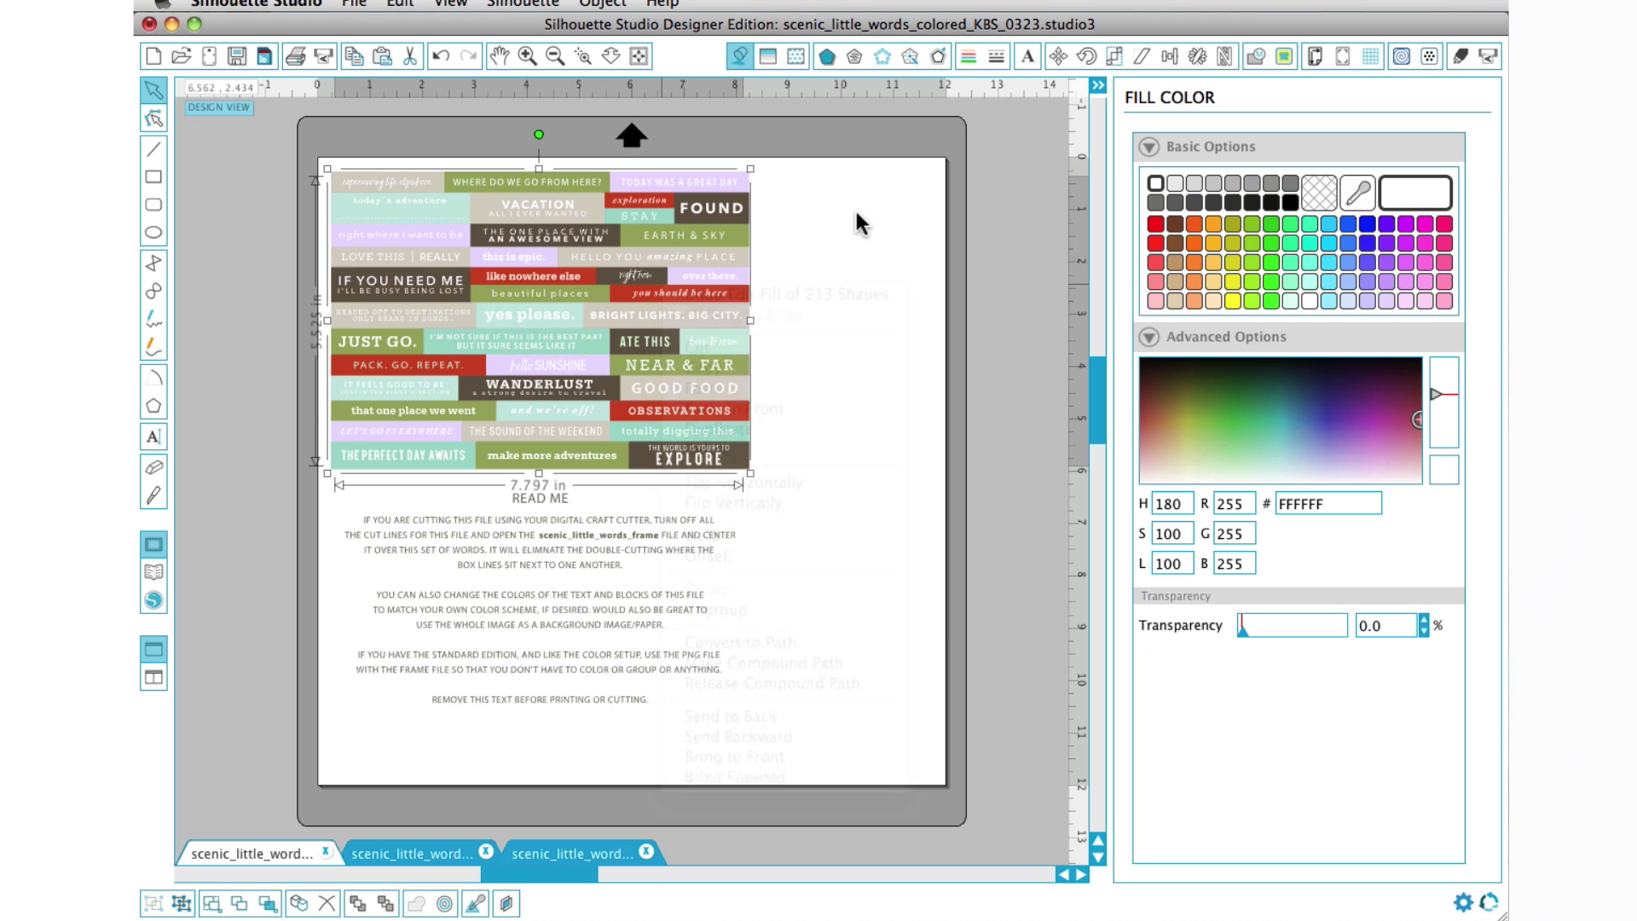
{"action": "left_click", "coordinate": [709, 365]}
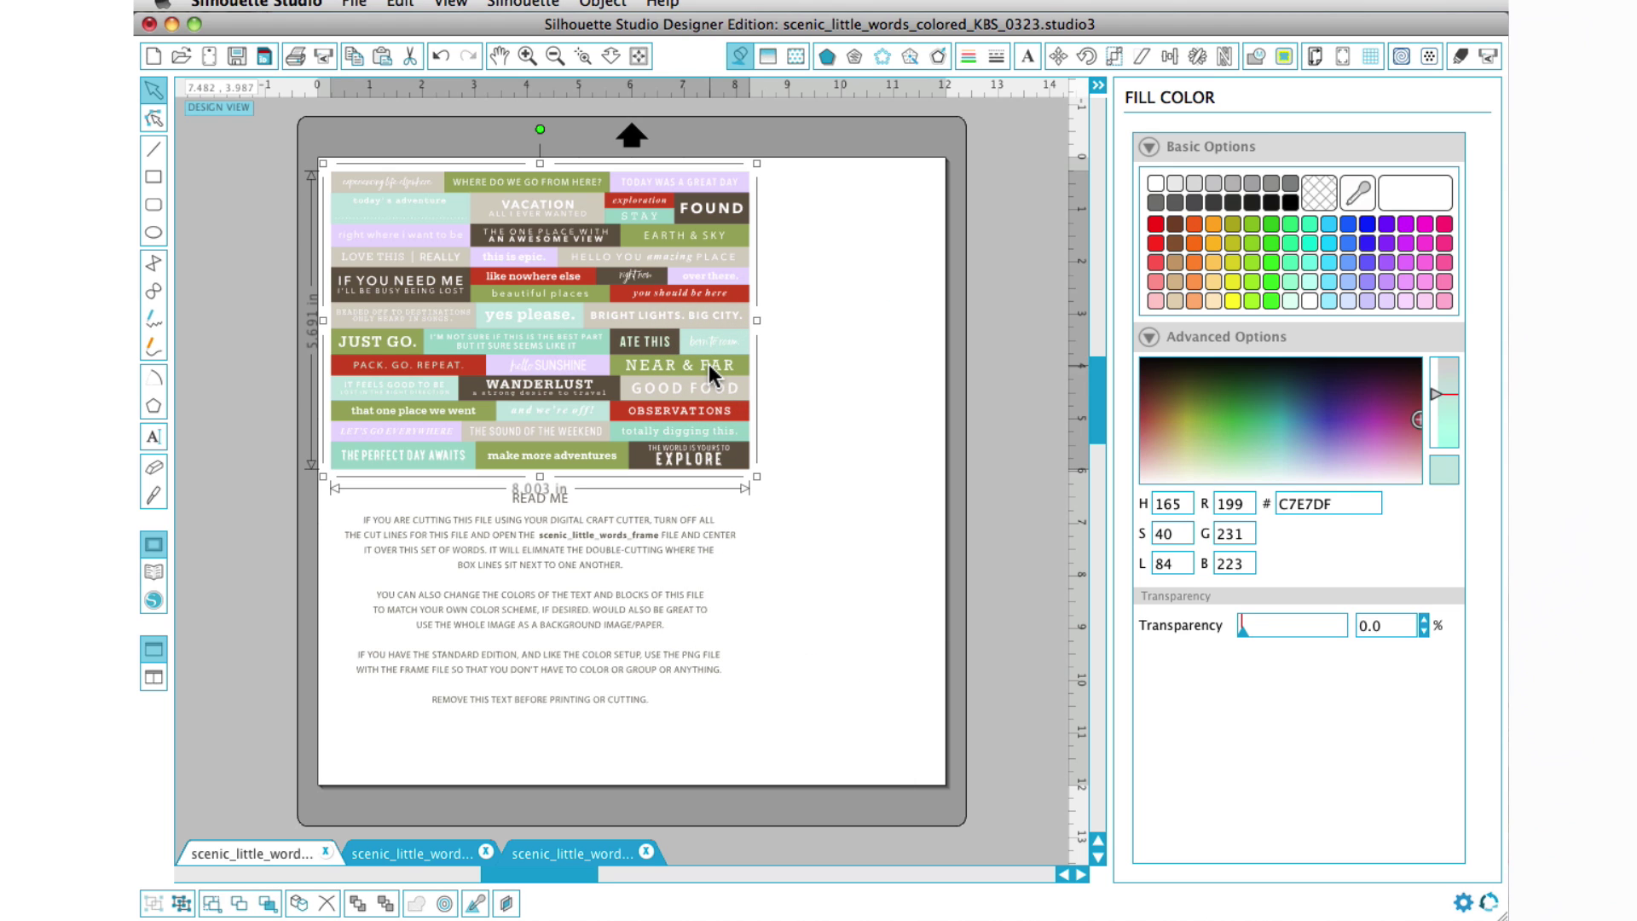
{"action": "left_click", "coordinate": [670, 523]}
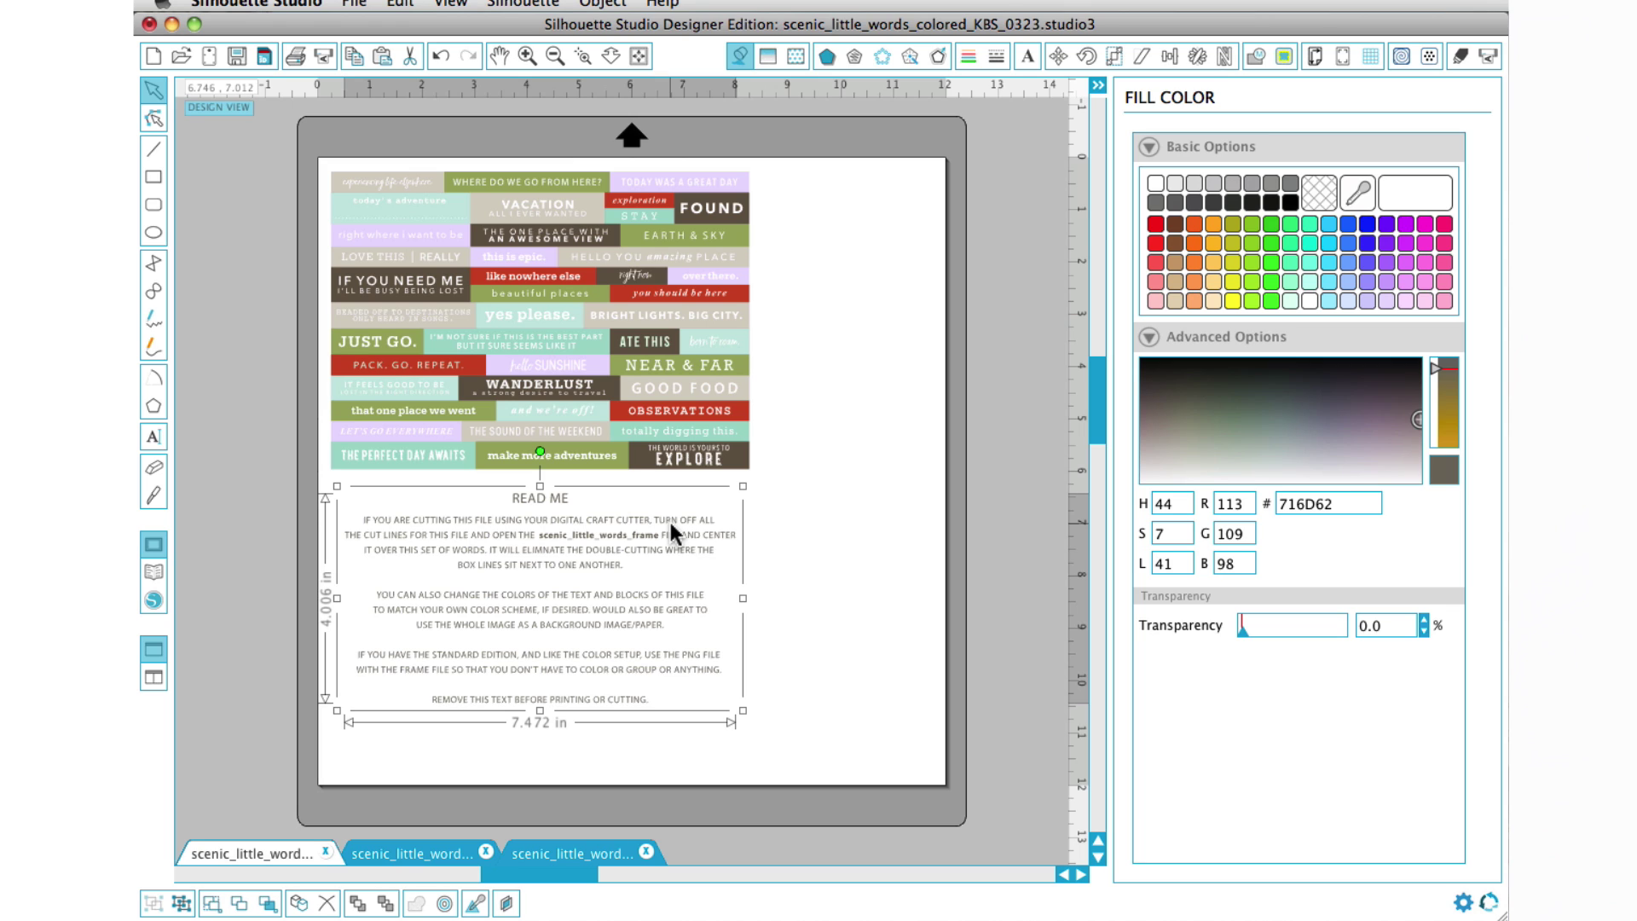
Step: Delete the selected READ ME instructions text block from the page
{"action": "key", "text": "Delete"}
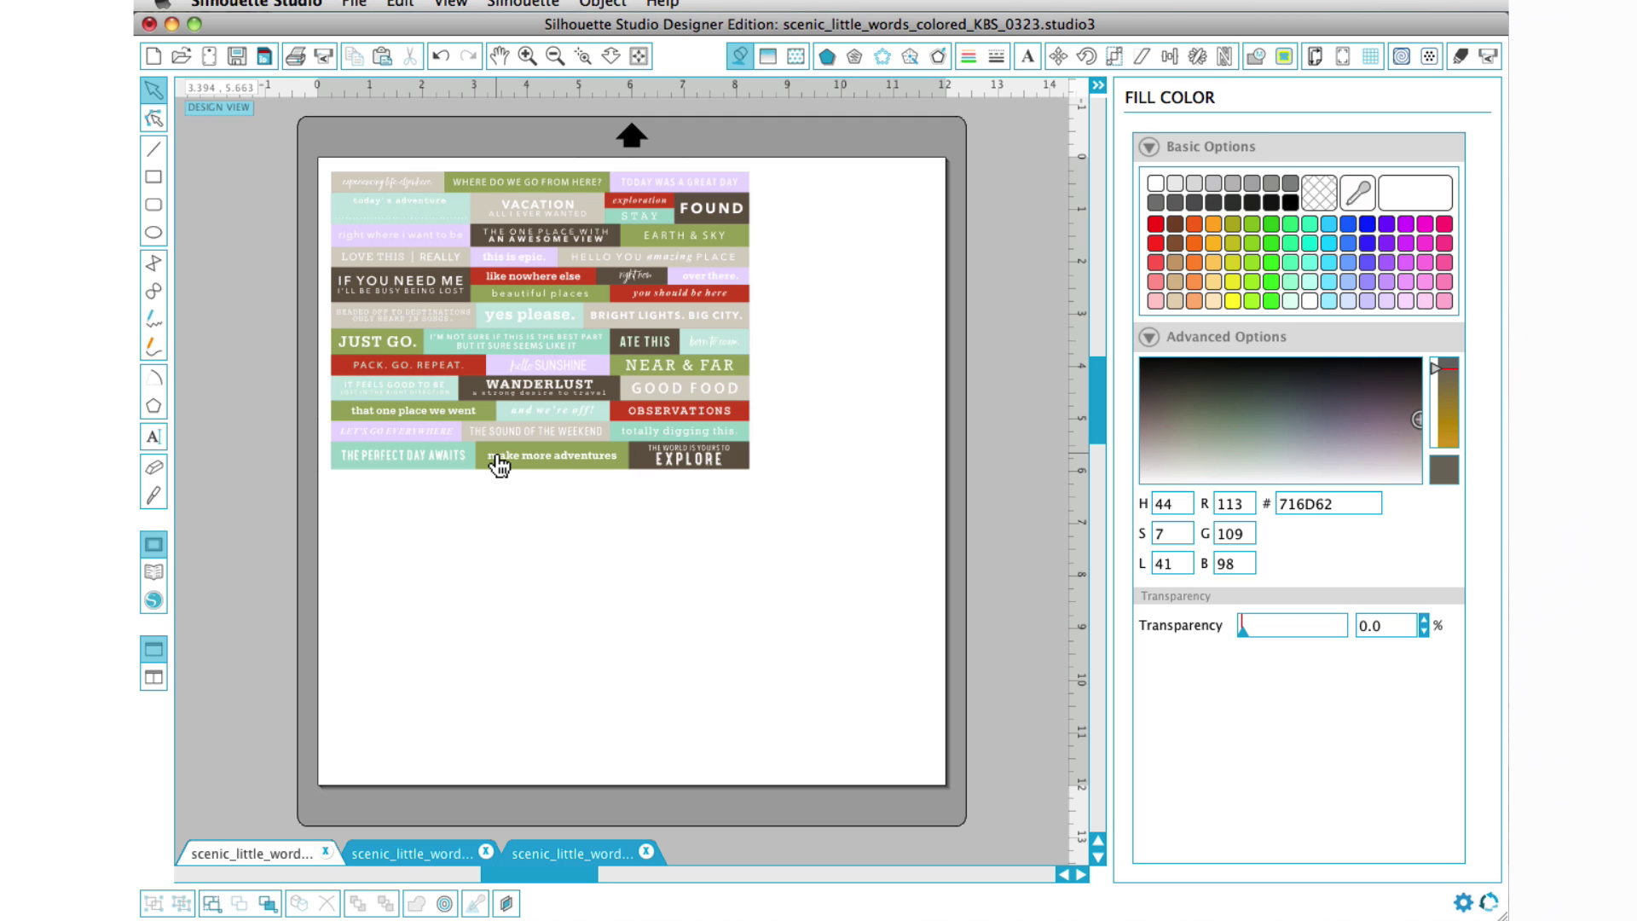
Step: Copy the outline frame from the frame file, then show cut settings for the coloured word-strip design
{"action": "left_click", "coordinate": [559, 855]}
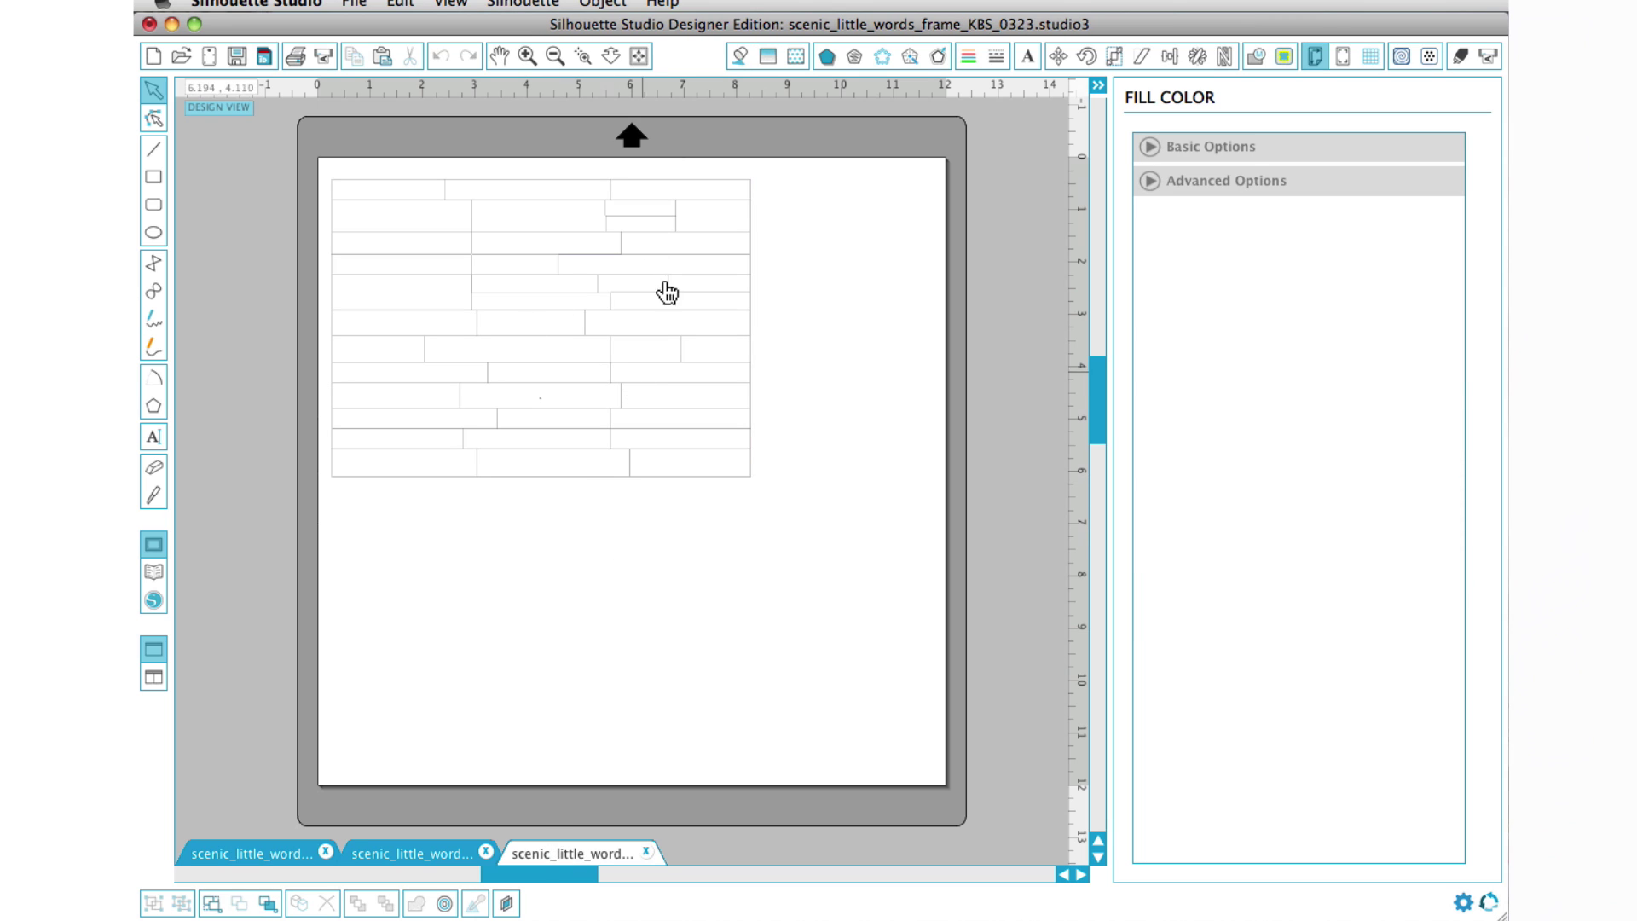
{"action": "left_click", "coordinate": [612, 372]}
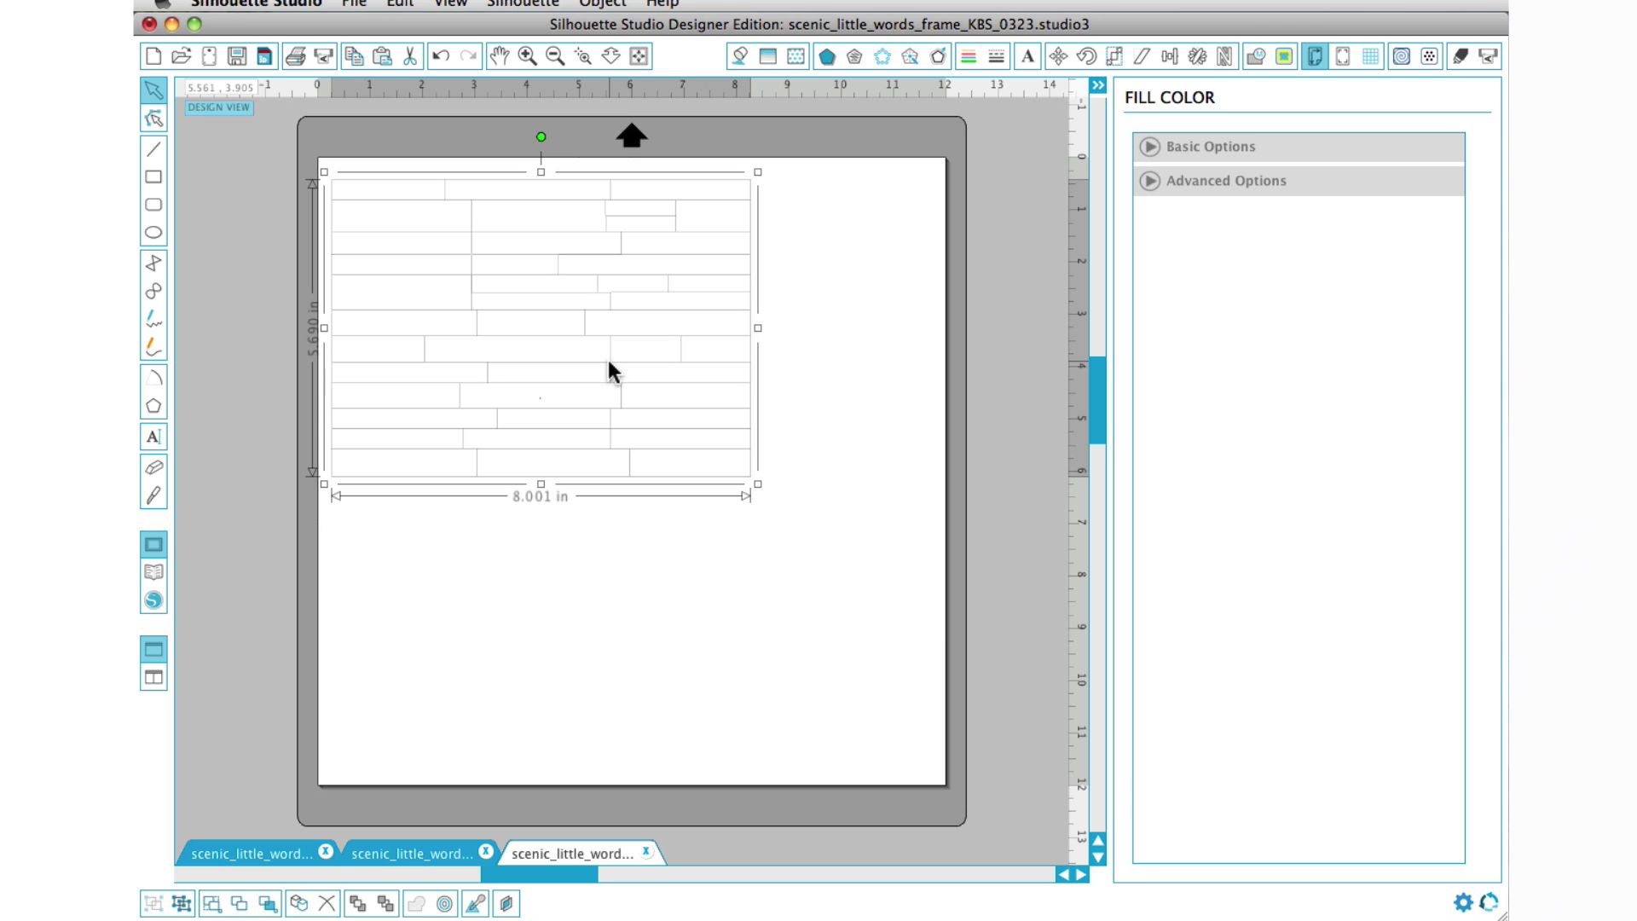
{"action": "left_click", "coordinate": [243, 851]}
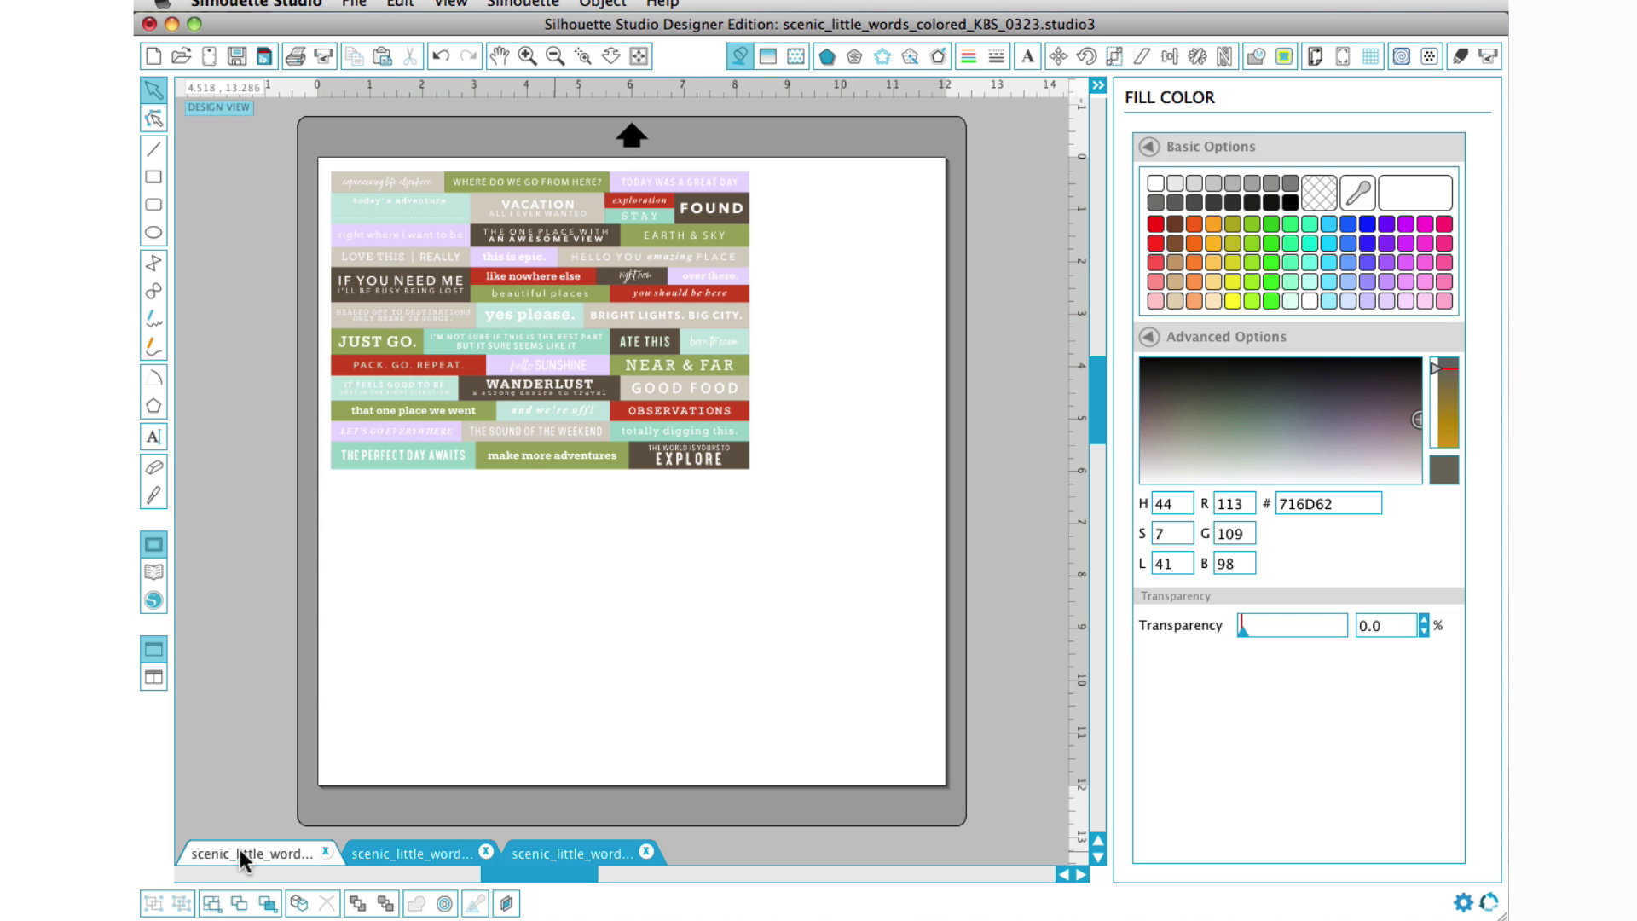
{"action": "left_click", "coordinate": [734, 391]}
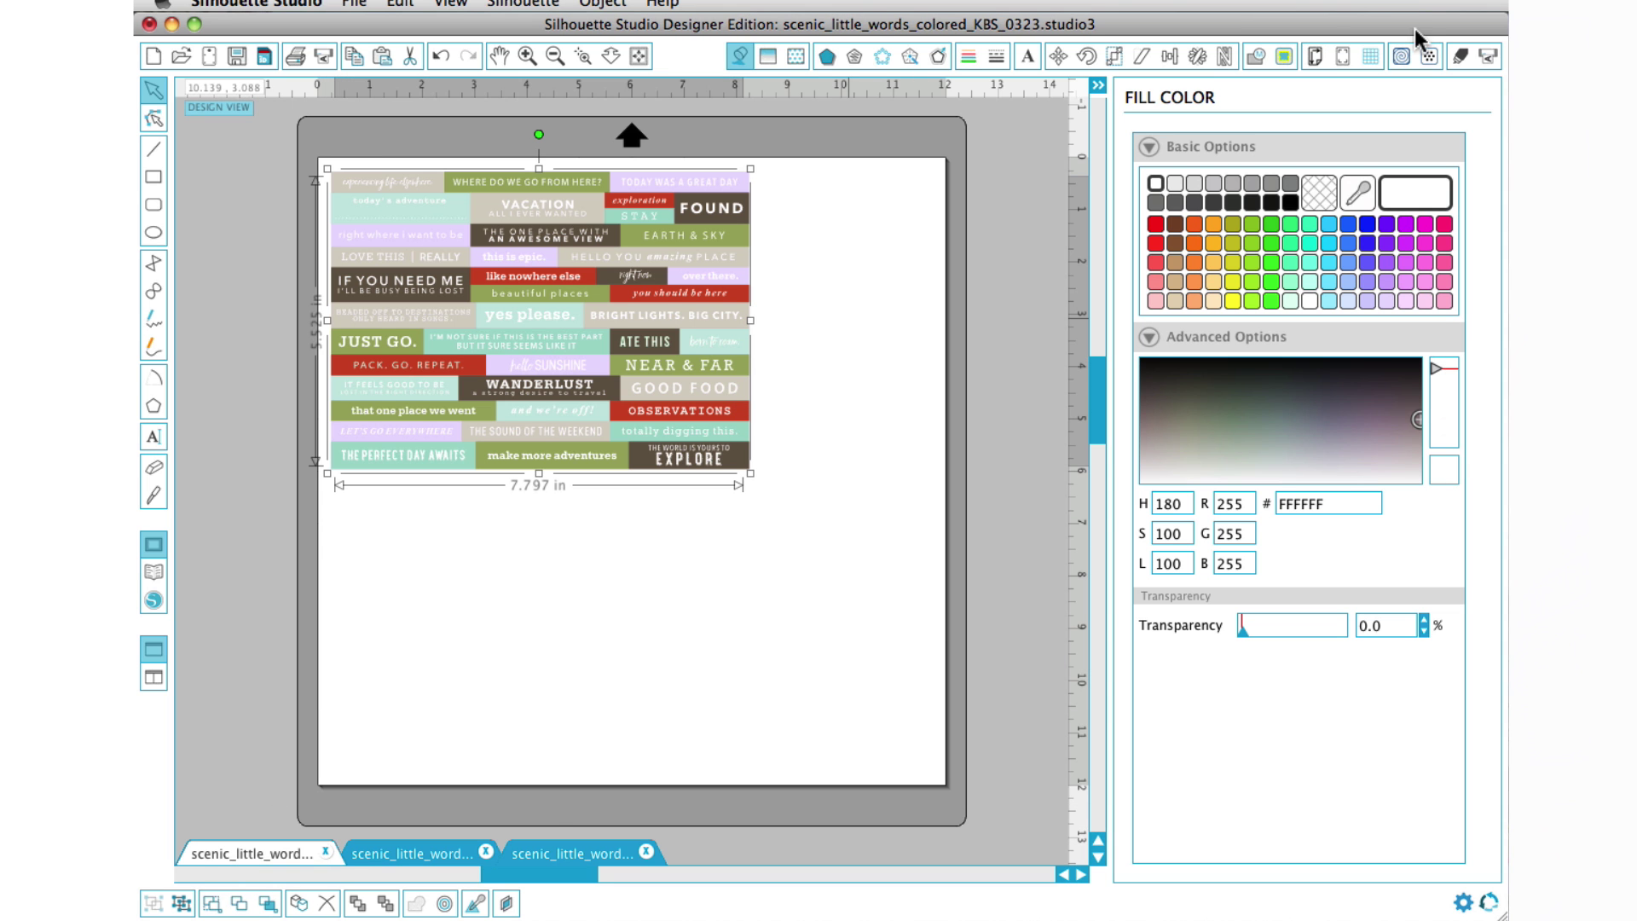
{"action": "left_click", "coordinate": [1460, 56]}
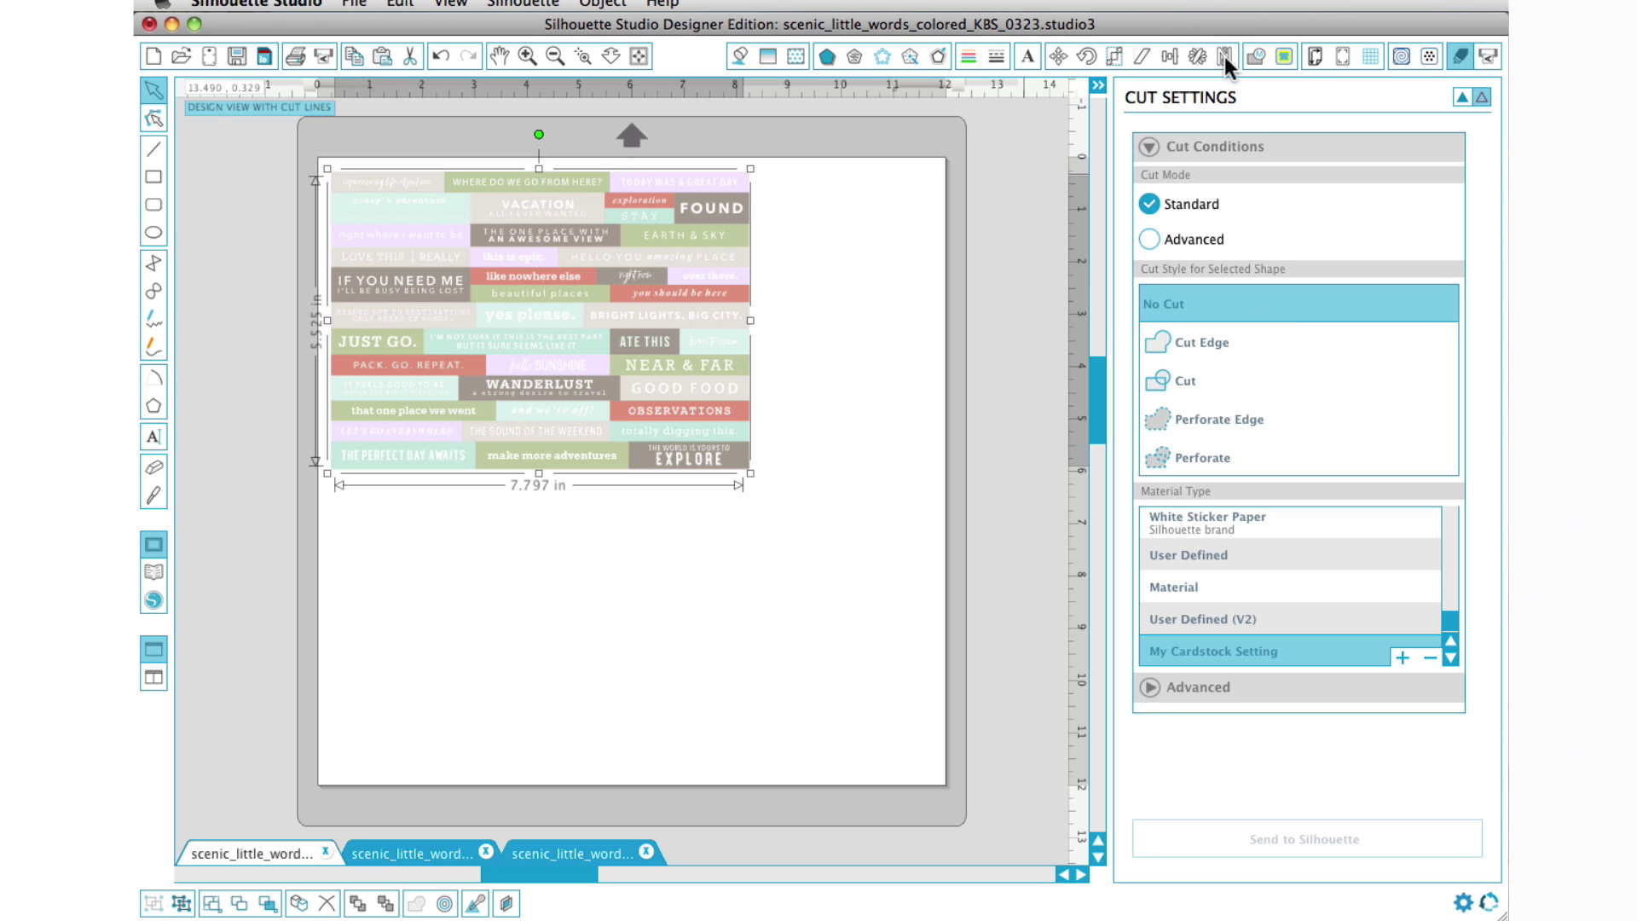
Step: Paste the outline frame and centre it over the word art, giving an 8.003 × 5.691 in design
{"action": "left_click", "coordinate": [1314, 57]}
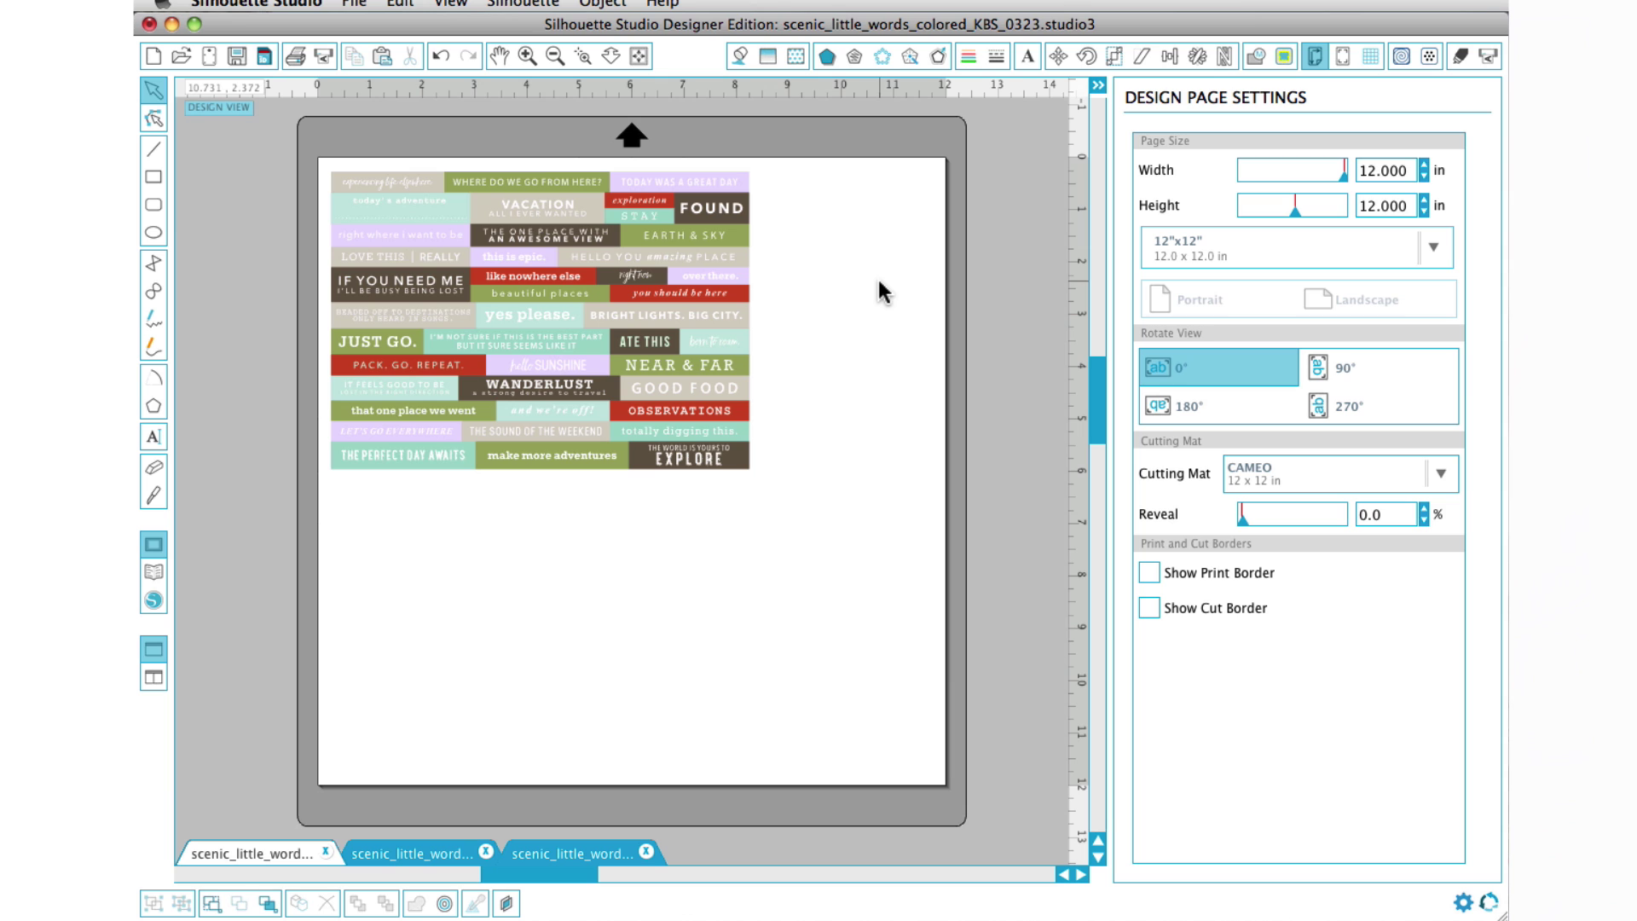
{"action": "key", "text": "super+a"}
{"action": "left_click_drag", "start_coordinate": [956, 209], "coordinate": [621, 422]}
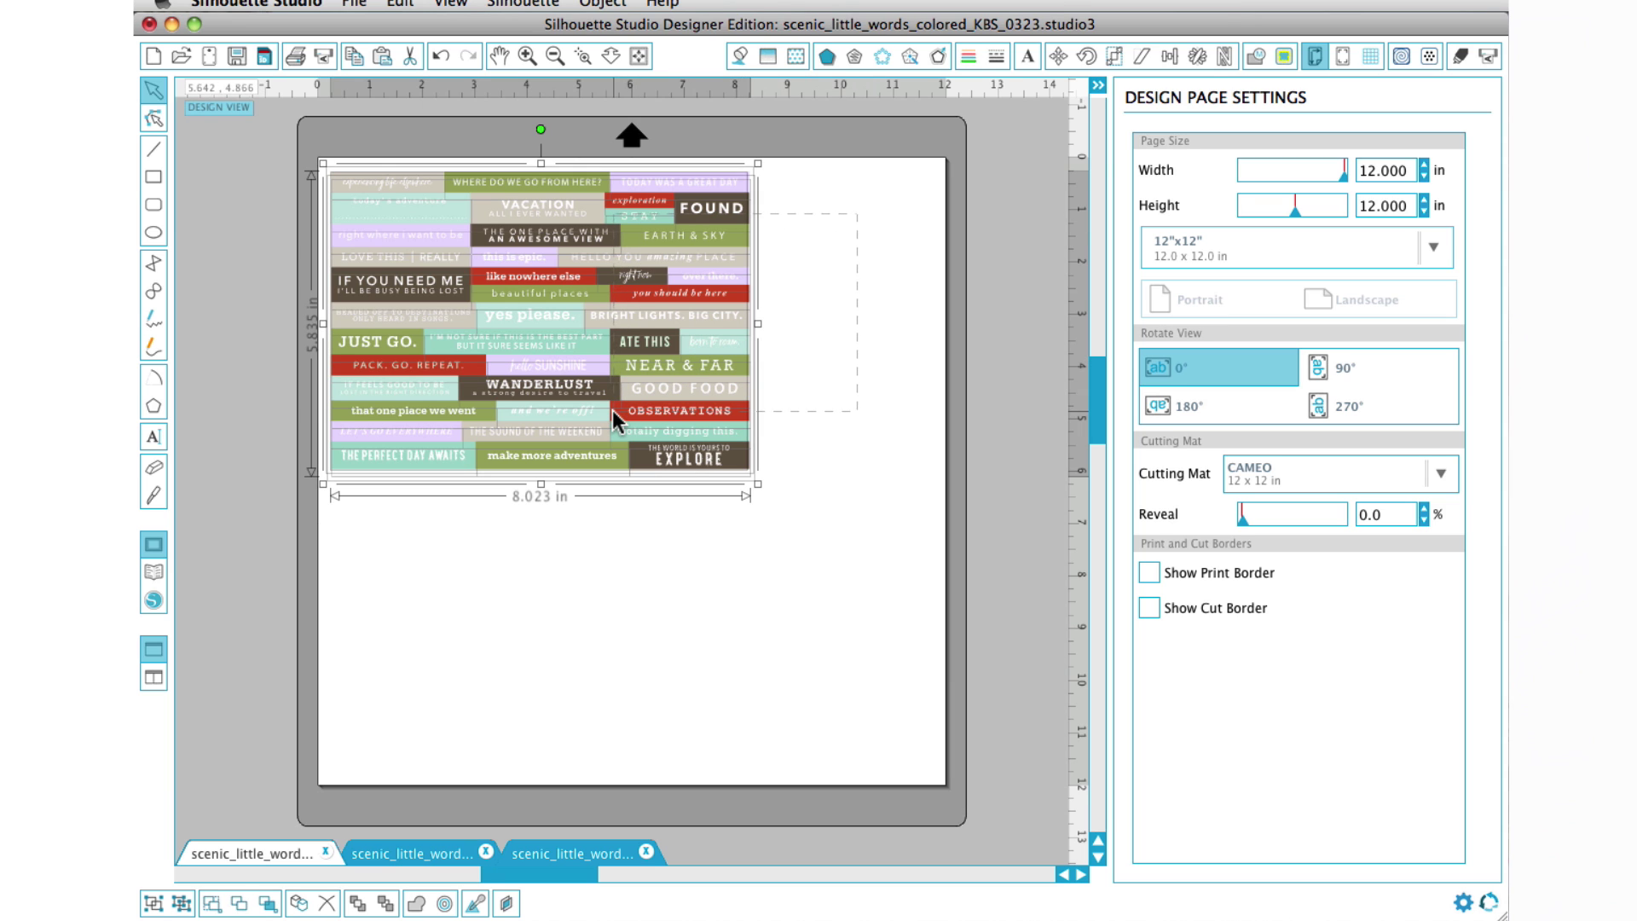
{"action": "left_click", "coordinate": [1170, 56]}
{"action": "left_click", "coordinate": [1194, 176]}
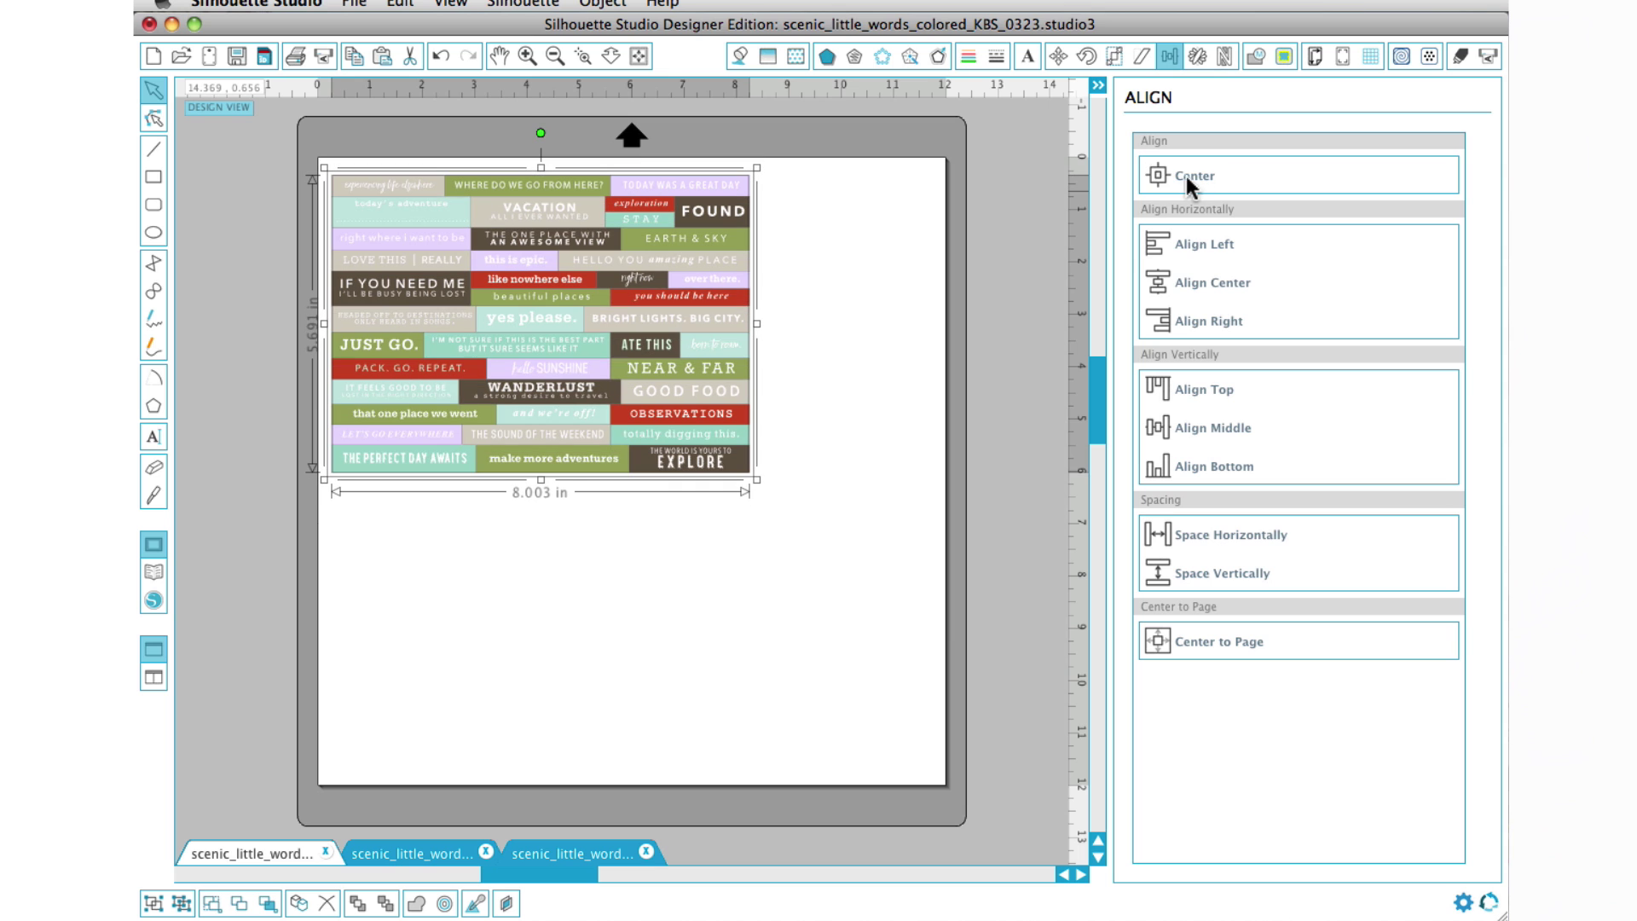
{"action": "left_click", "coordinate": [812, 241]}
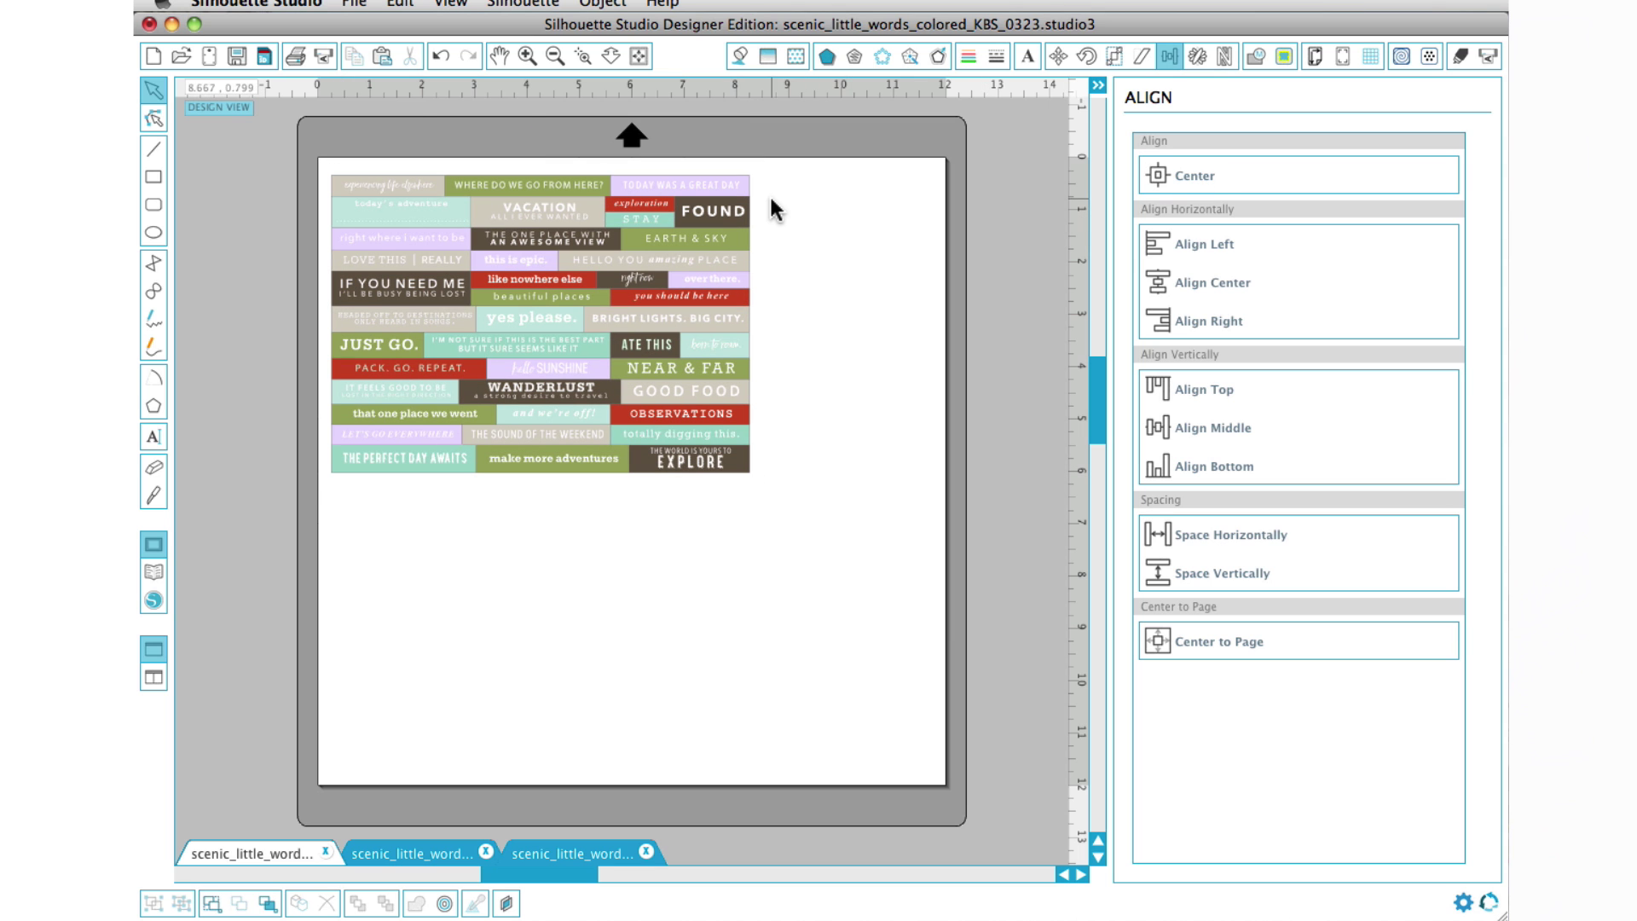
Step: Set the frame and word-art group to Cut, then view it on the 12 x 12 in mat
{"action": "left_click", "coordinate": [527, 54]}
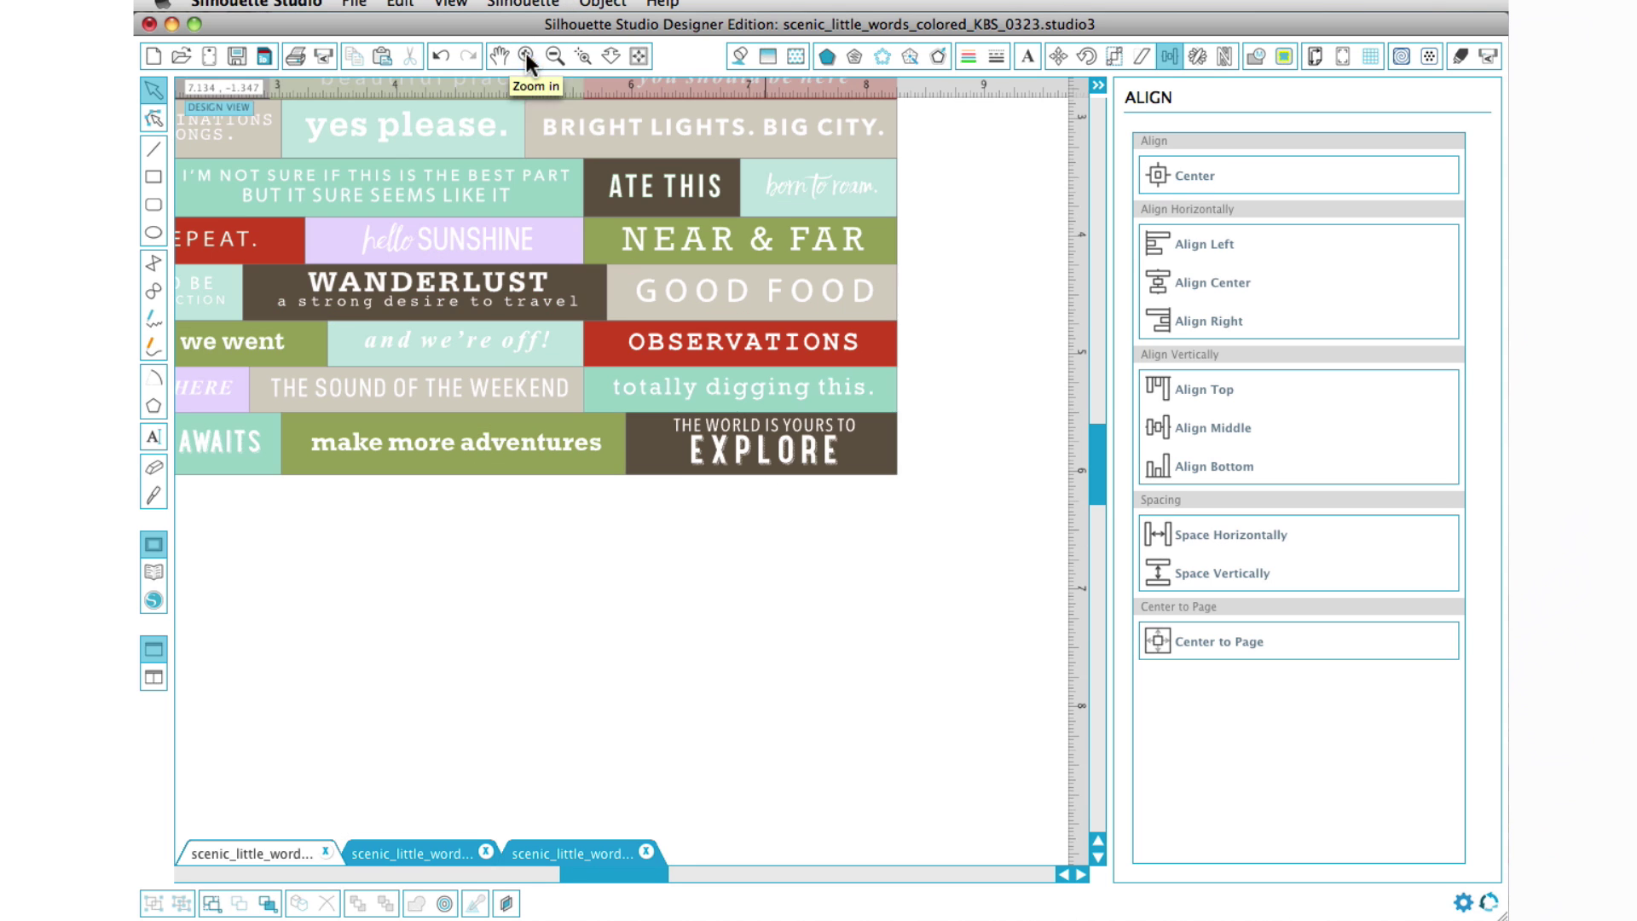
{"action": "scroll", "coordinate": [597, 272], "scroll_direction": "up", "scroll_amount": 2}
{"action": "left_click_drag", "start_coordinate": [950, 300], "coordinate": [701, 679]}
{"action": "left_click", "coordinate": [1458, 55]}
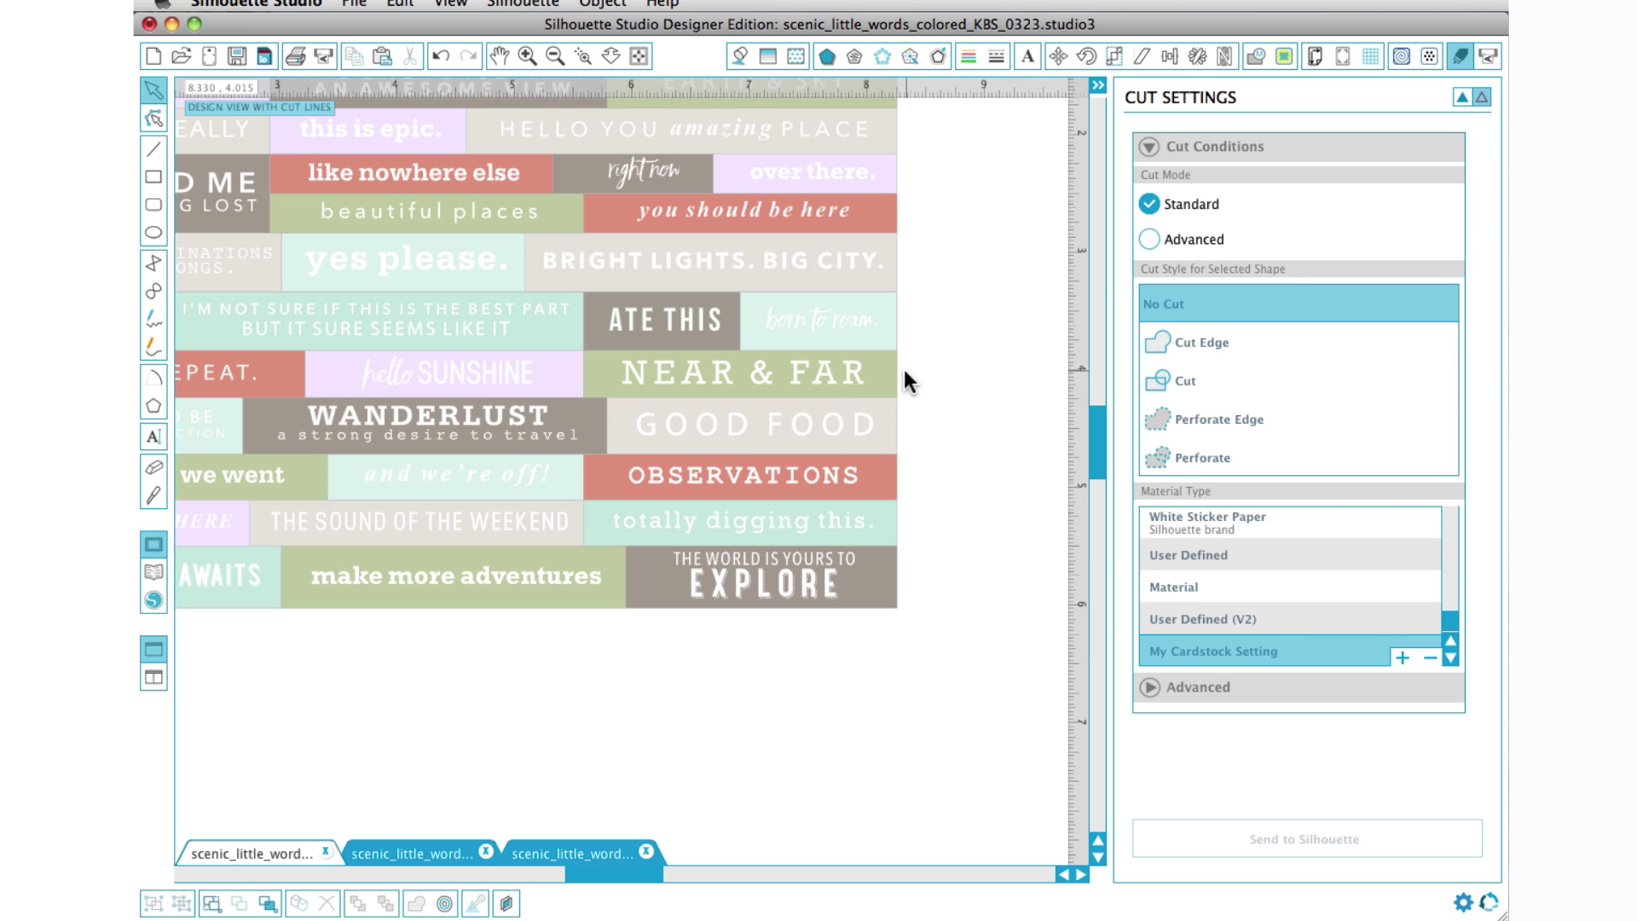
{"action": "left_click", "coordinate": [1174, 379]}
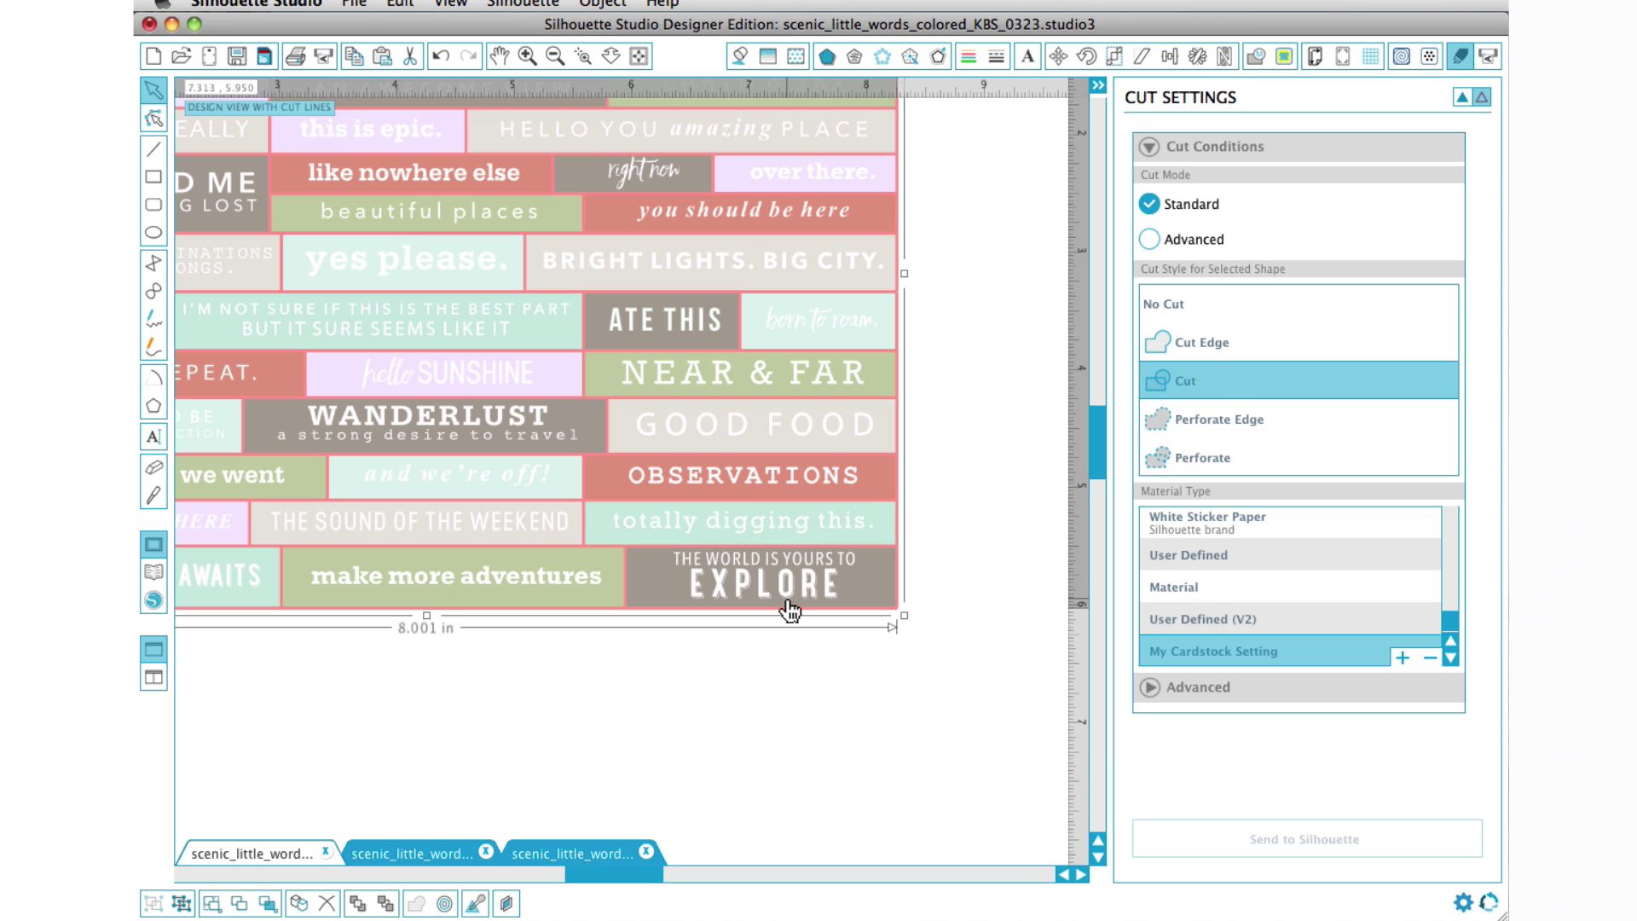
{"action": "left_click", "coordinate": [1315, 57]}
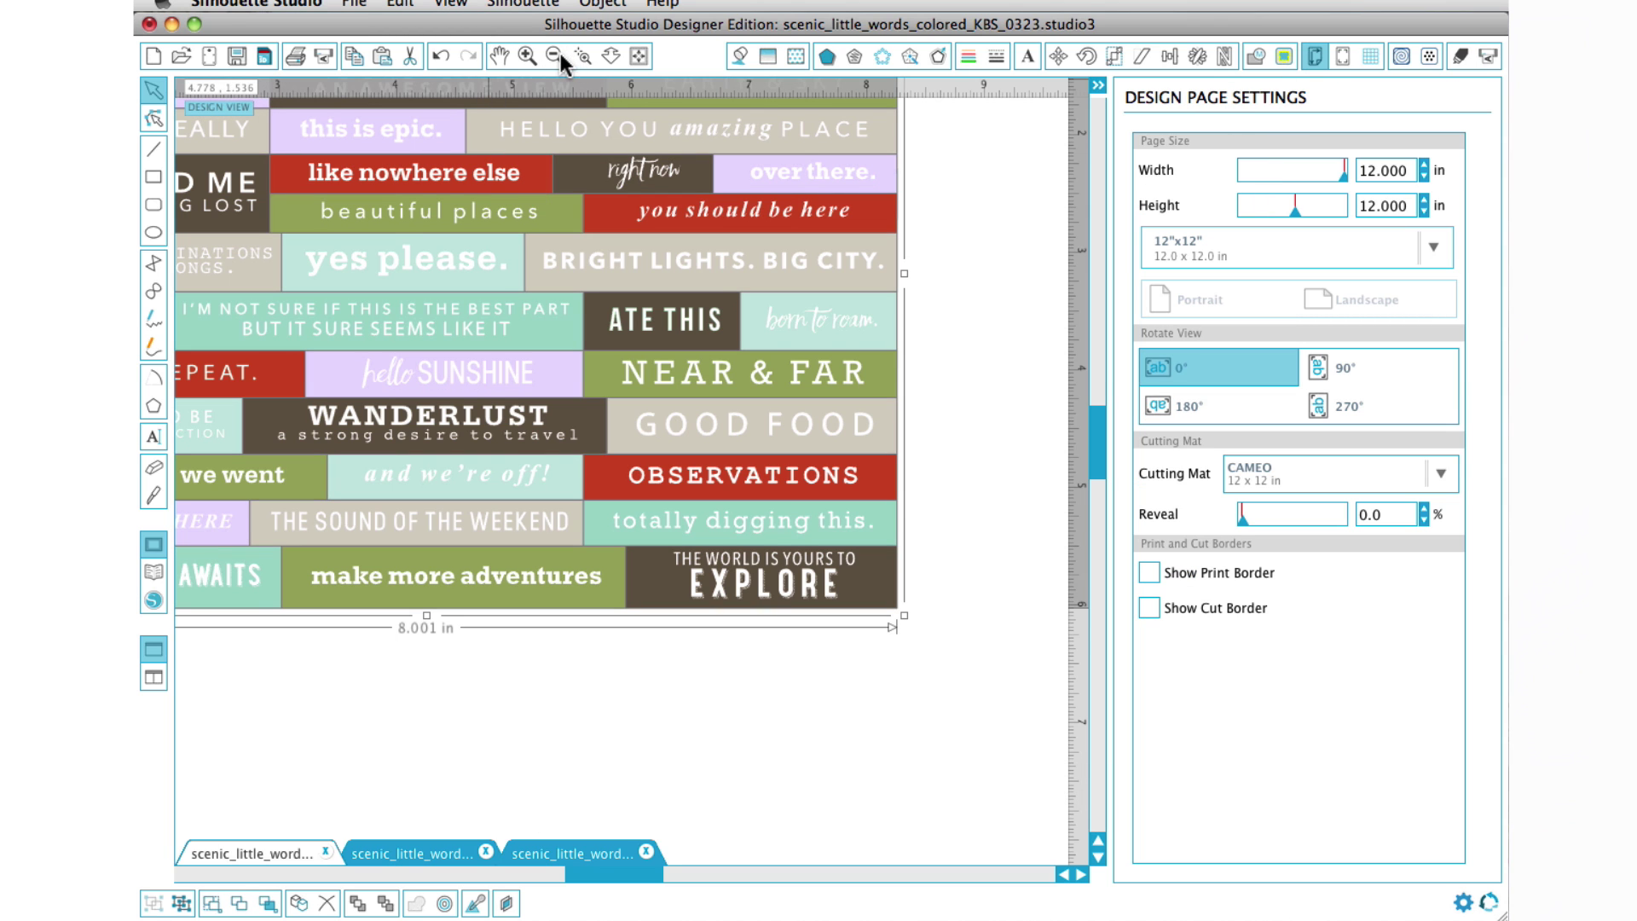
{"action": "left_click", "coordinate": [558, 54]}
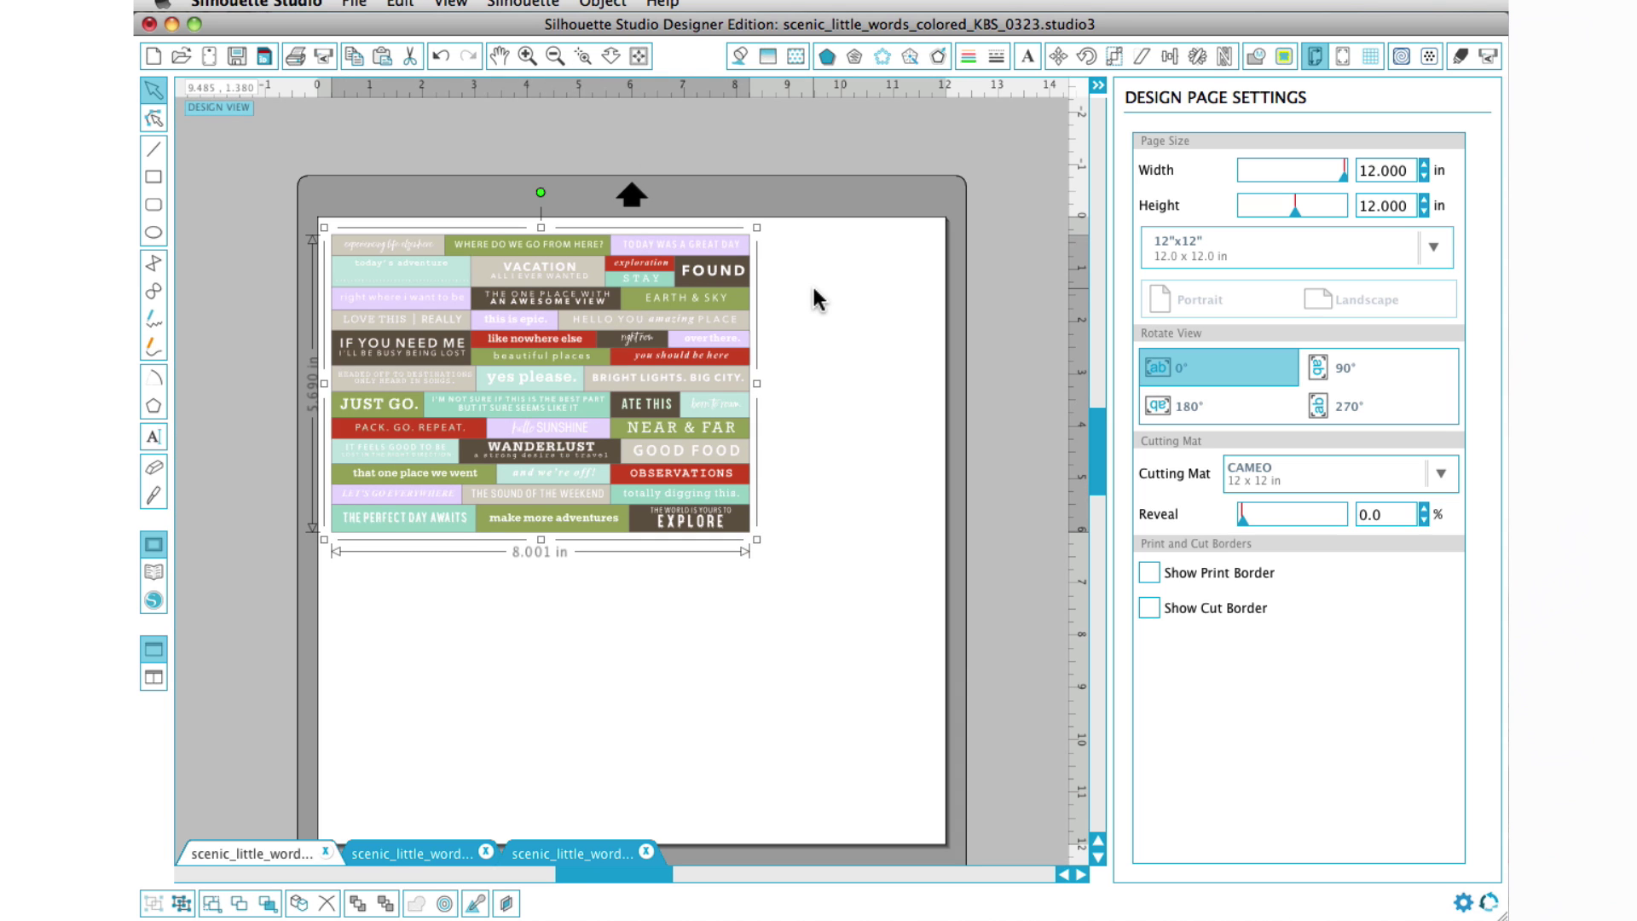